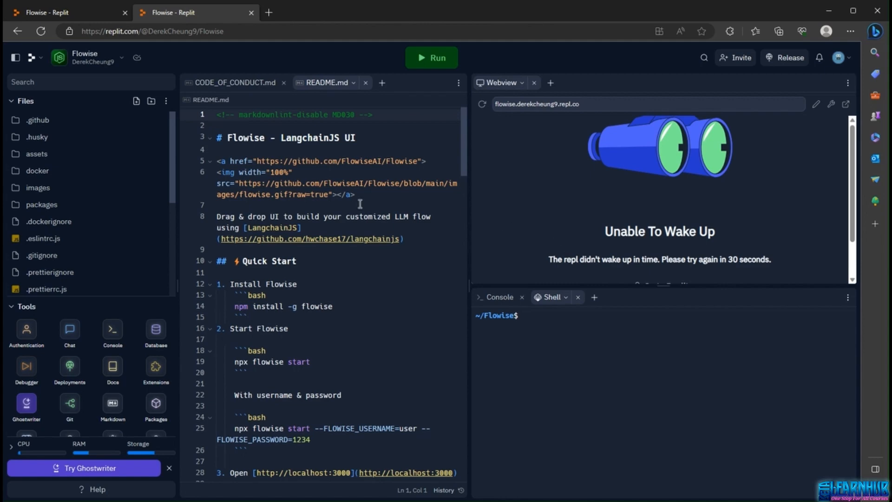
# Run "npx flowise start" in the Flowise repl's shell and open its web preview in a separate browser tab.
pyautogui.click(544, 319)
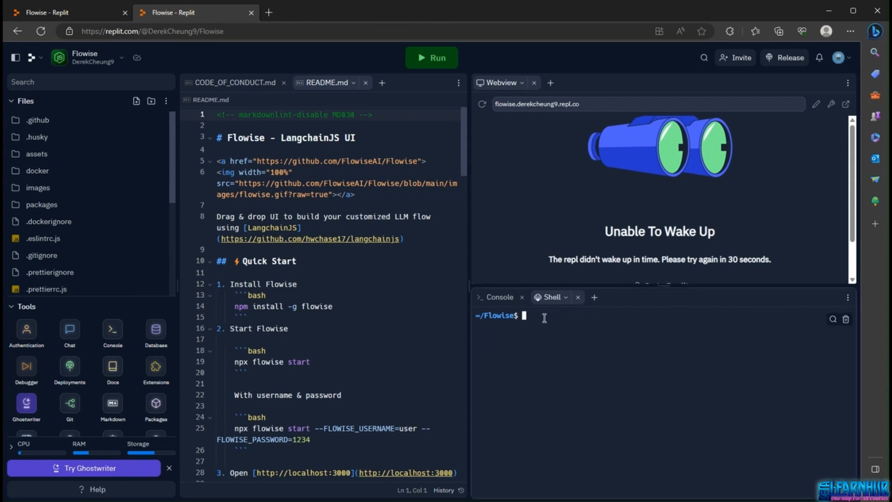
pyautogui.write('npx flowise start')
pyautogui.press('Return')
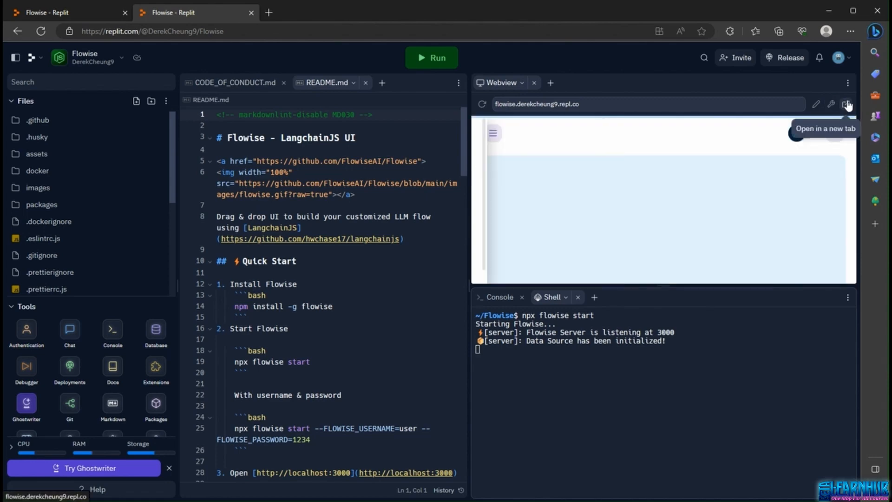
pyautogui.click(846, 104)
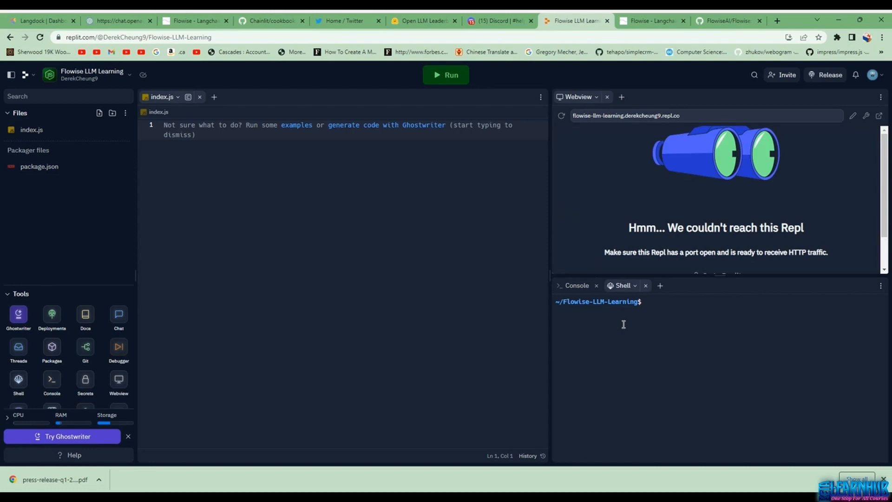
# Start the server in the Flowise LLM Learning repl with "npx flowise start" and open its preview in a separate browser tab.
pyautogui.rightClick(644, 313)
pyautogui.click(679, 385)
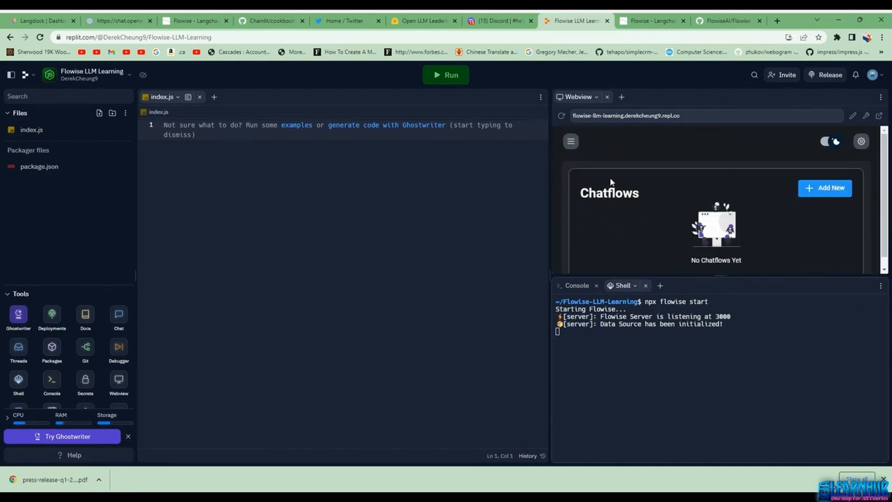
pyautogui.click(880, 116)
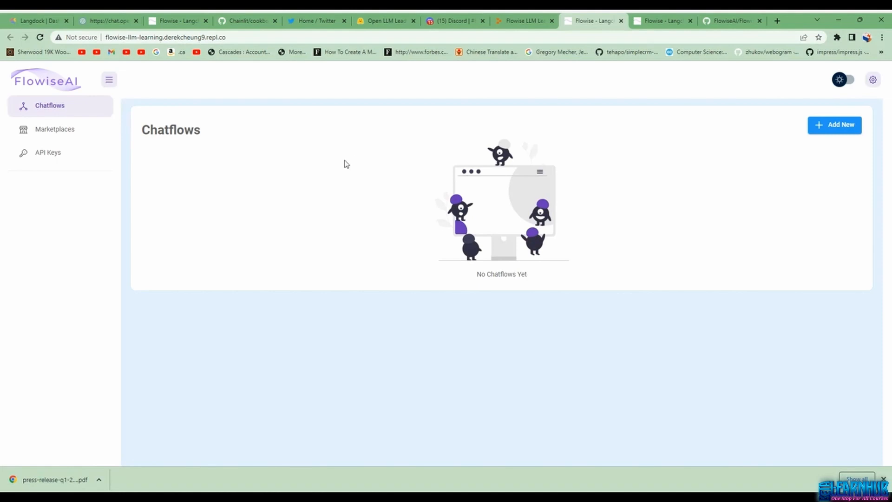
# Browse the marketplace templates and create an editable chatflow from the Translator template.
pyautogui.click(56, 136)
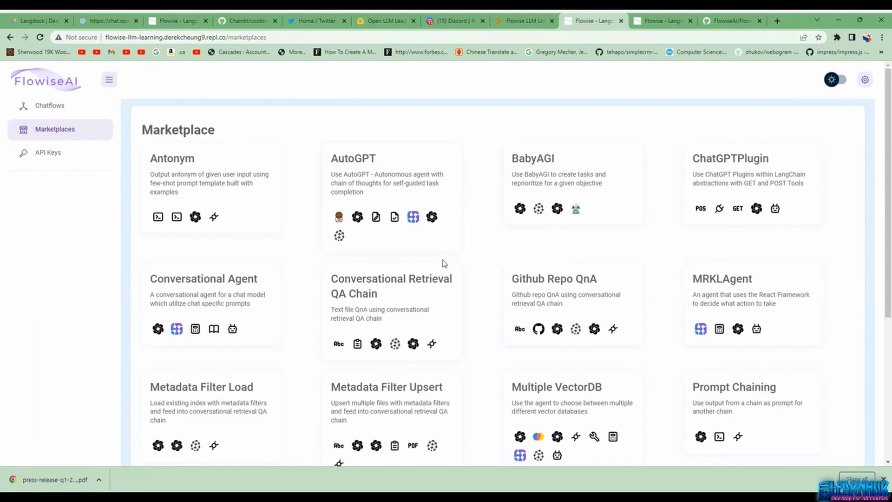
pyautogui.scroll(-3, 444, 263)
pyautogui.scroll(2, 444, 265)
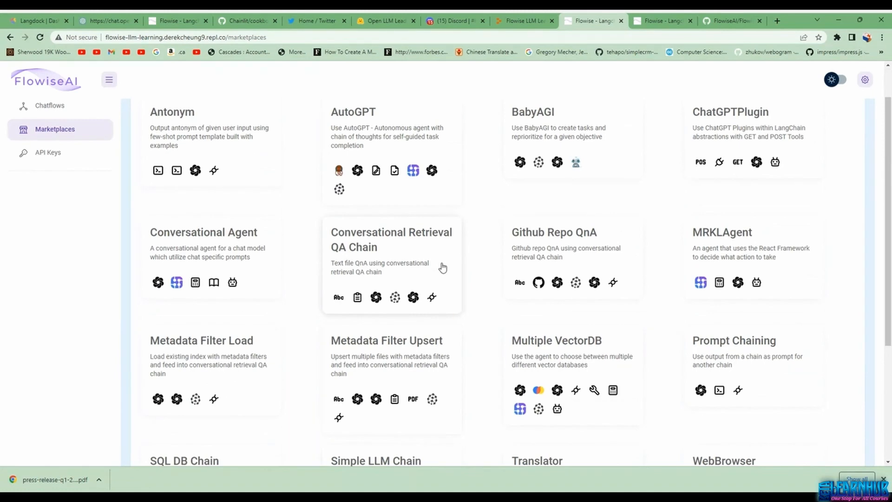
pyautogui.scroll(-4, 442, 267)
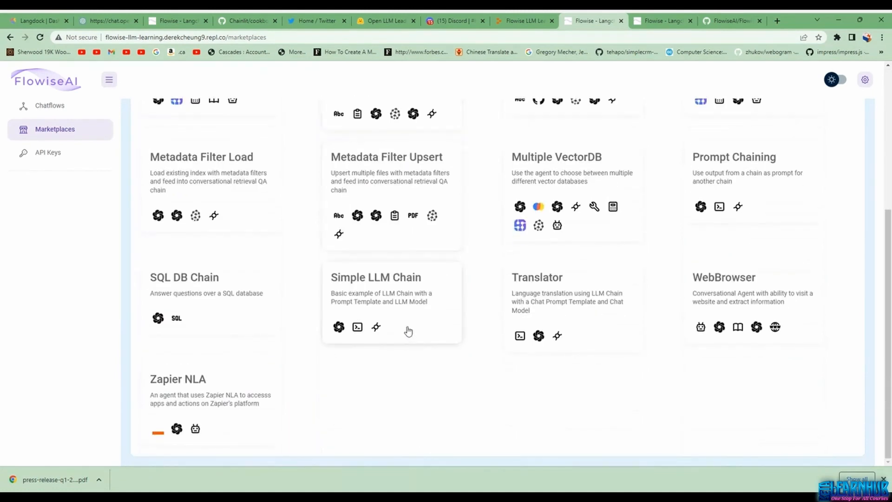
pyautogui.click(560, 308)
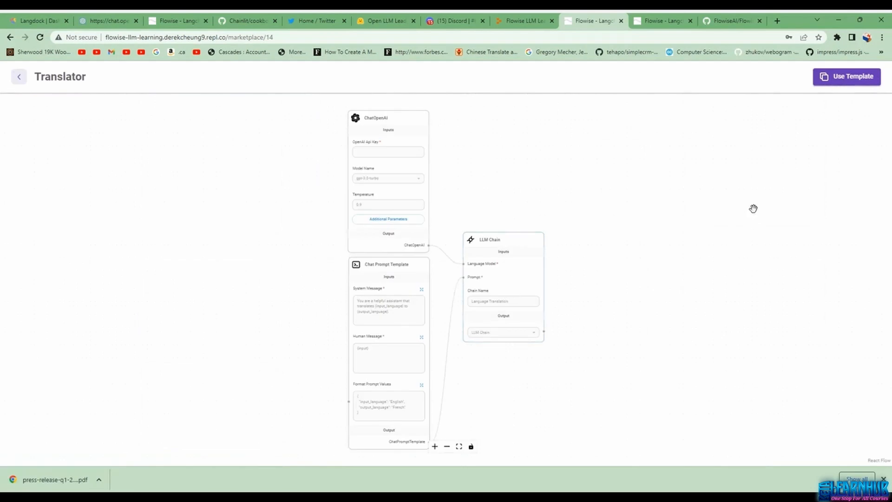
pyautogui.click(842, 82)
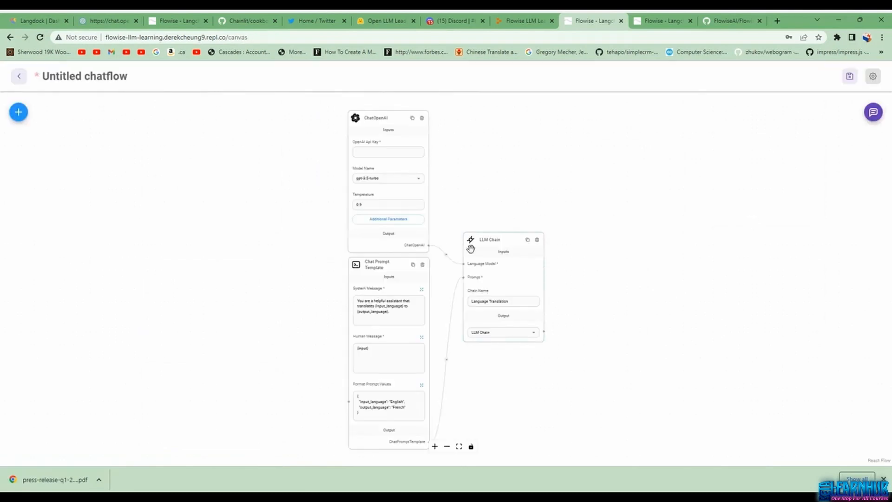
# Paste the OpenAI API key into the ChatOpenAI node.
pyautogui.scroll(2, 631, 253)
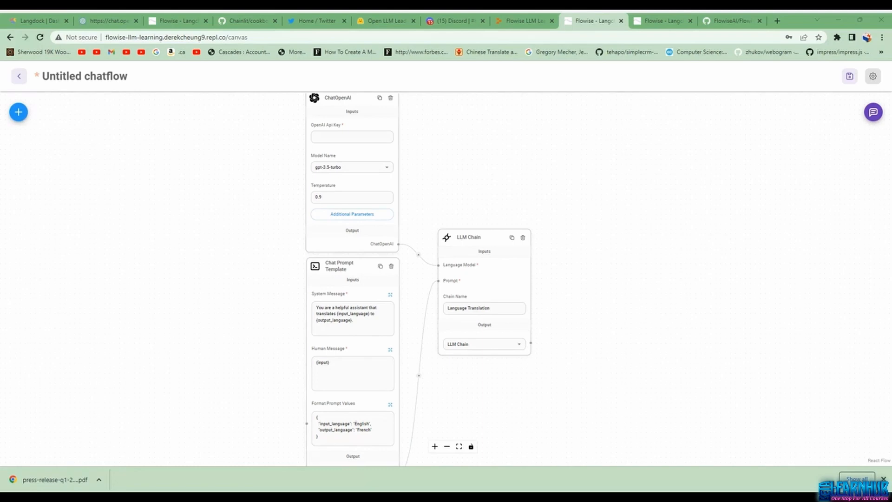
pyautogui.click(363, 136)
pyautogui.hotkey('ctrl', 'v')
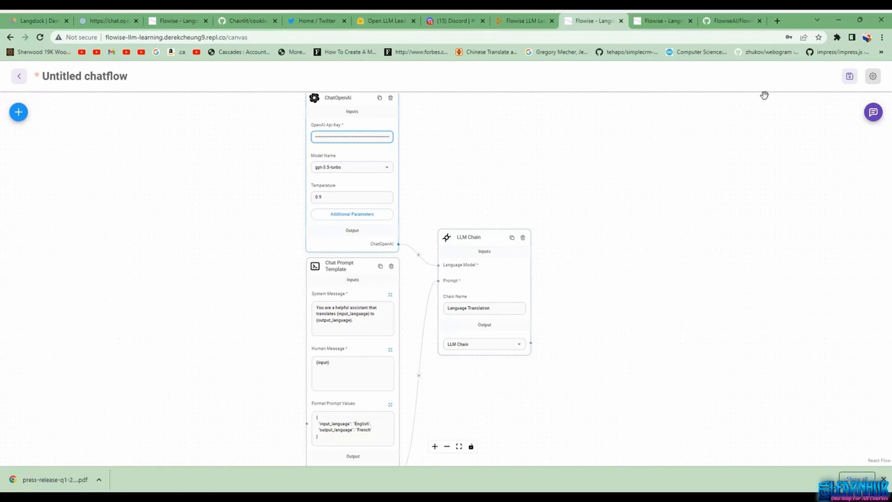
# Save the new chatflow under the name "Translate".
pyautogui.click(849, 76)
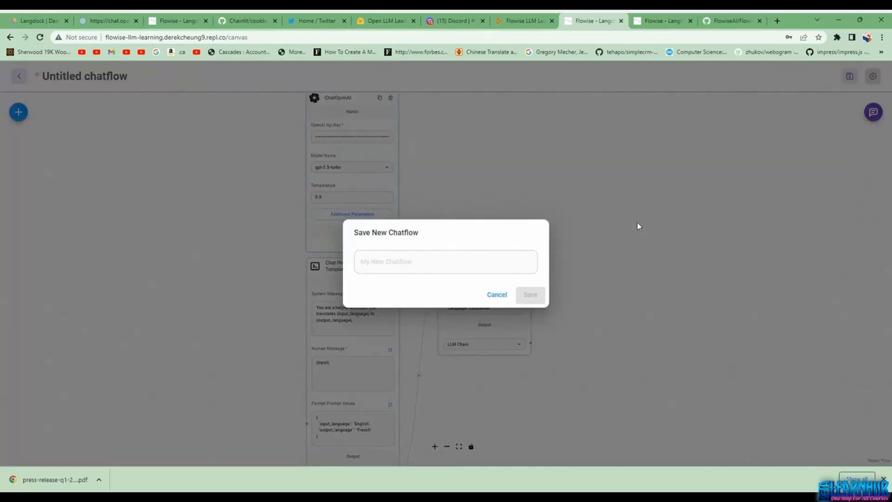
pyautogui.click(489, 260)
pyautogui.write('Translto')
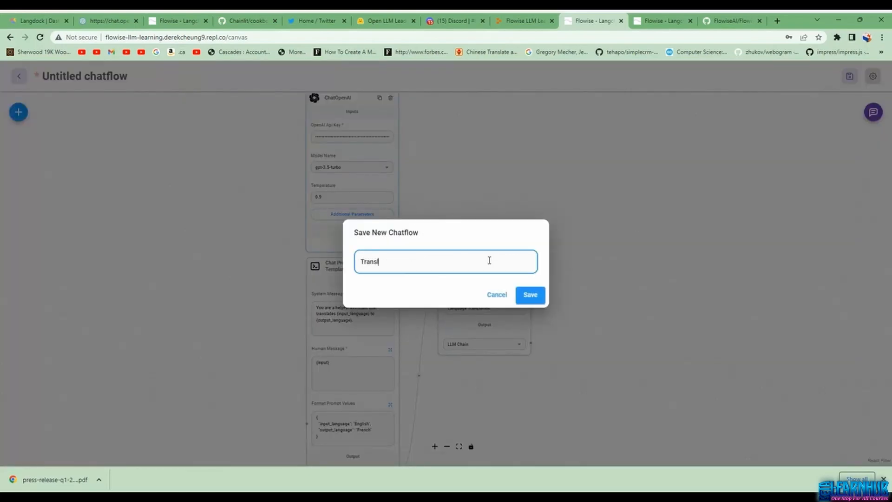
pyautogui.press('BackSpace')
pyautogui.press('BackSpace')
pyautogui.write('ate')
pyautogui.click(543, 294)
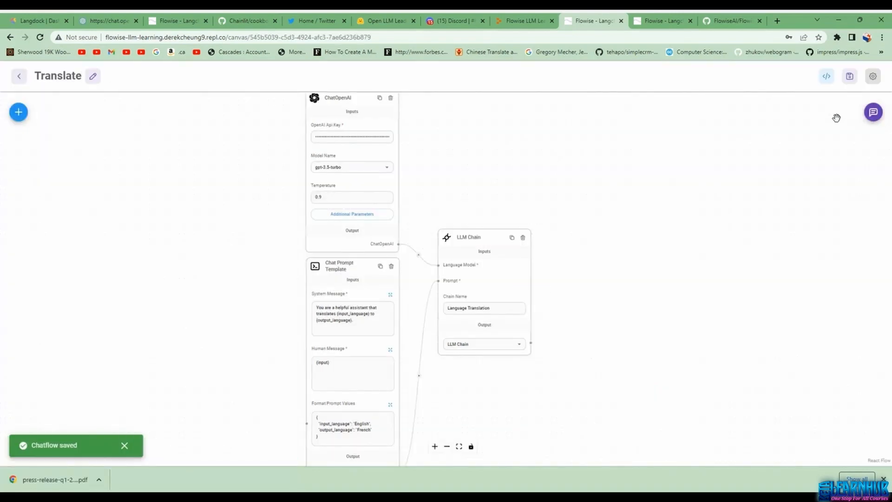
# Test the translator in the chatflow's chat by sending the words "Boy" and "Girl".
pyautogui.click(874, 113)
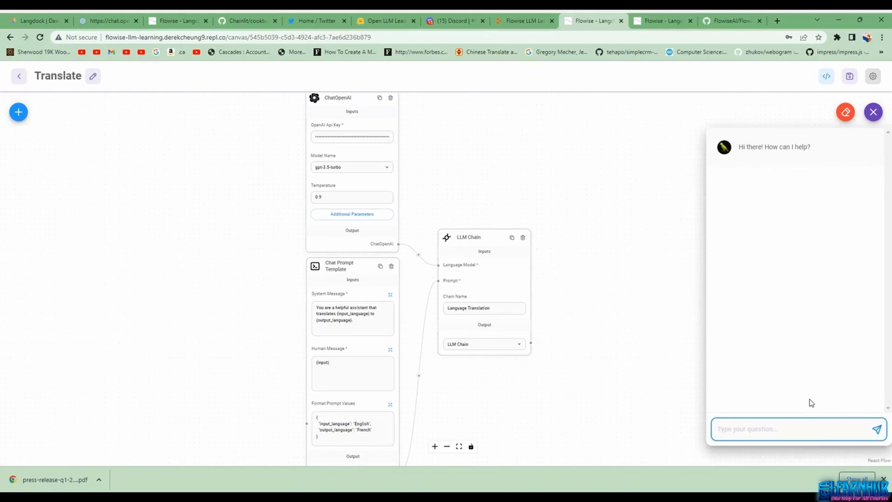
pyautogui.click(812, 434)
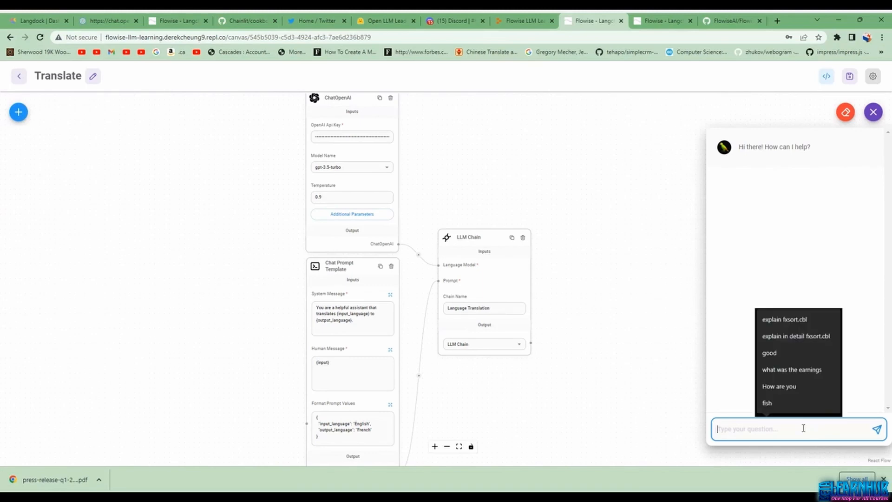
pyautogui.write('Boy')
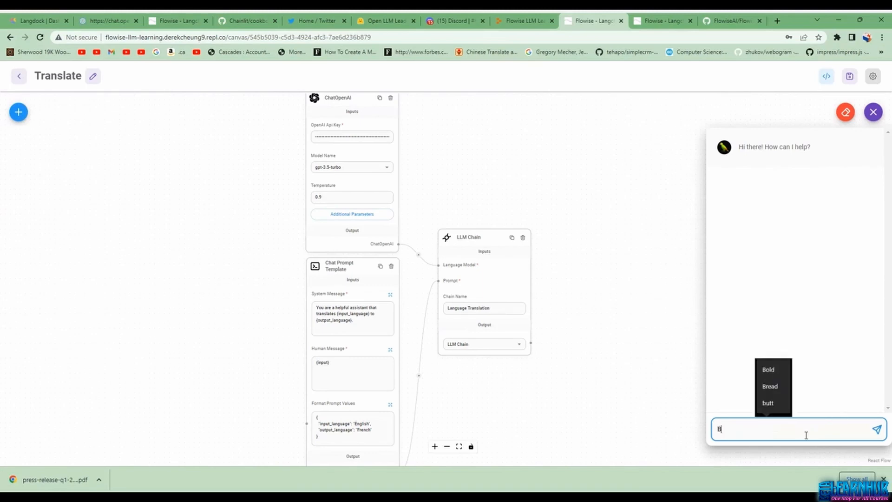
pyautogui.press('Return')
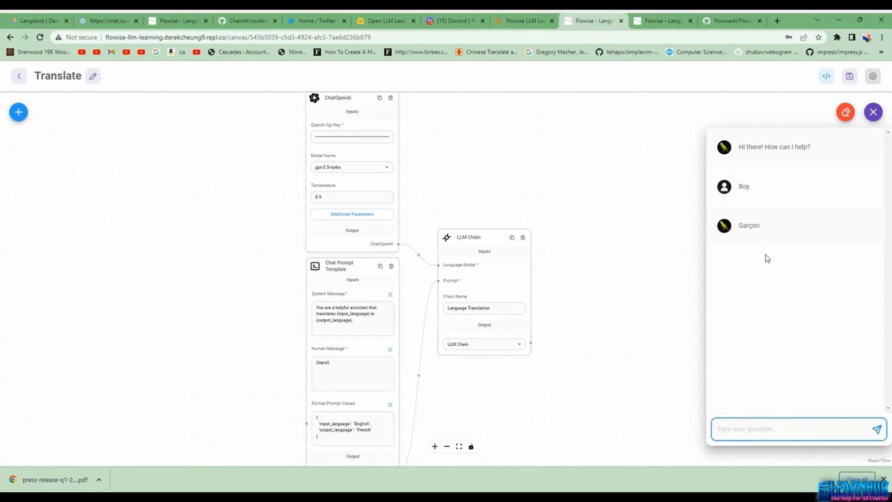
pyautogui.write('Girl')
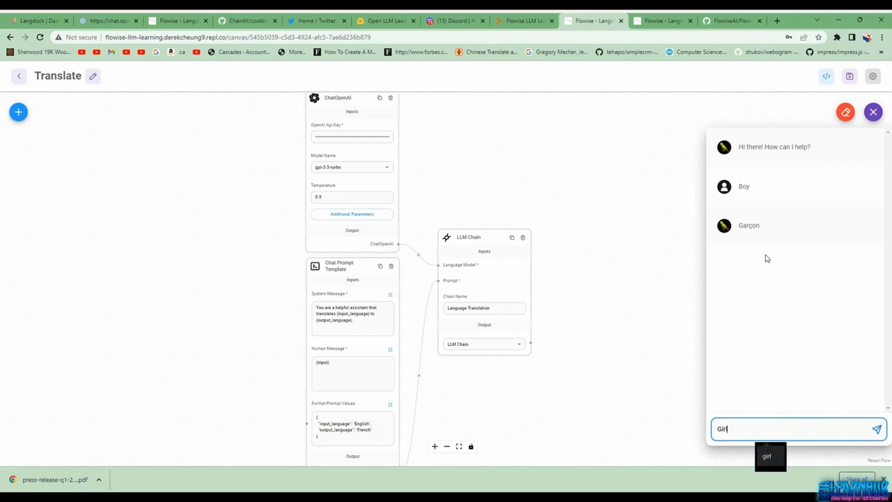
pyautogui.press('Return')
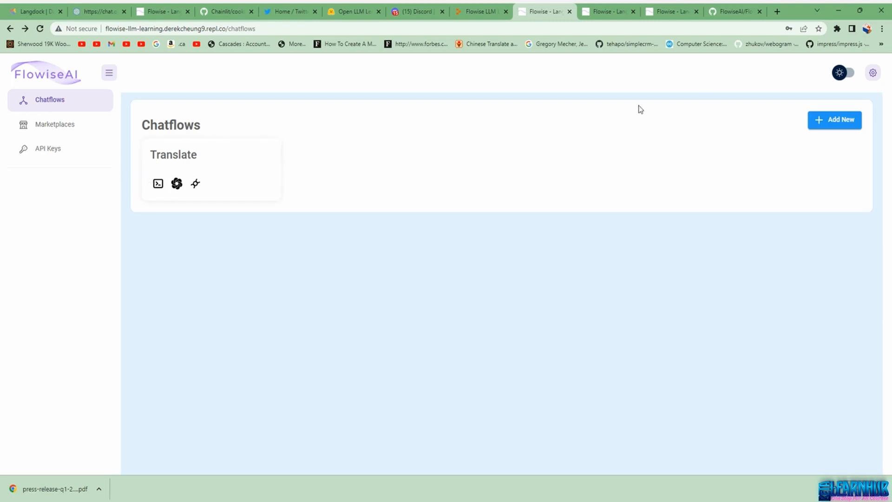
# Create a new blank chatflow and place an OpenAI node from the LLMs category in the upper middle of the canvas.
pyautogui.click(853, 122)
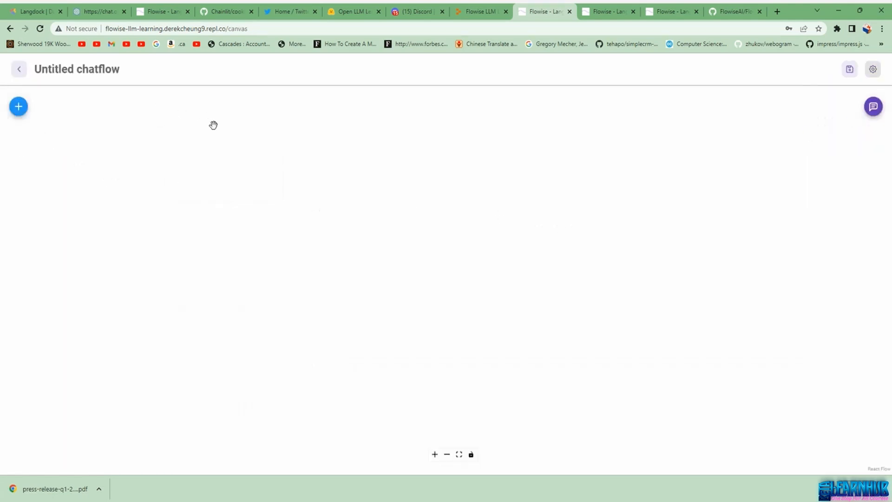
pyautogui.click(21, 110)
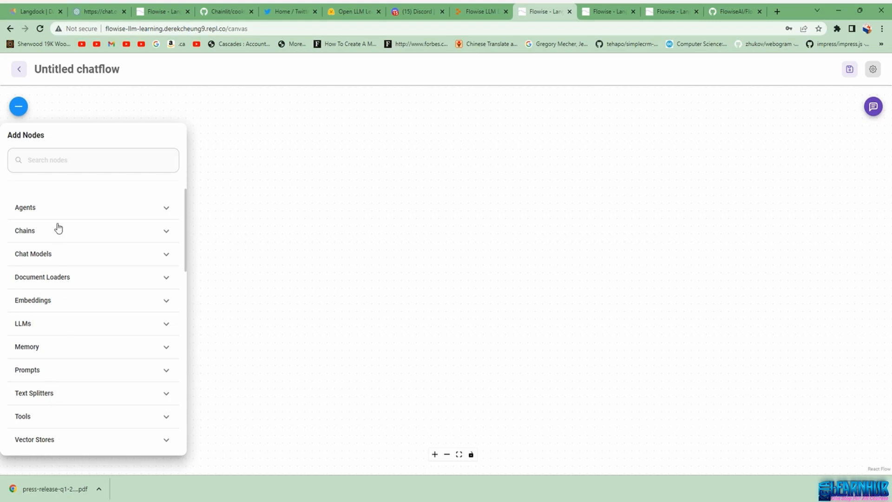
pyautogui.click(114, 327)
pyautogui.scroll(-2, 123, 341)
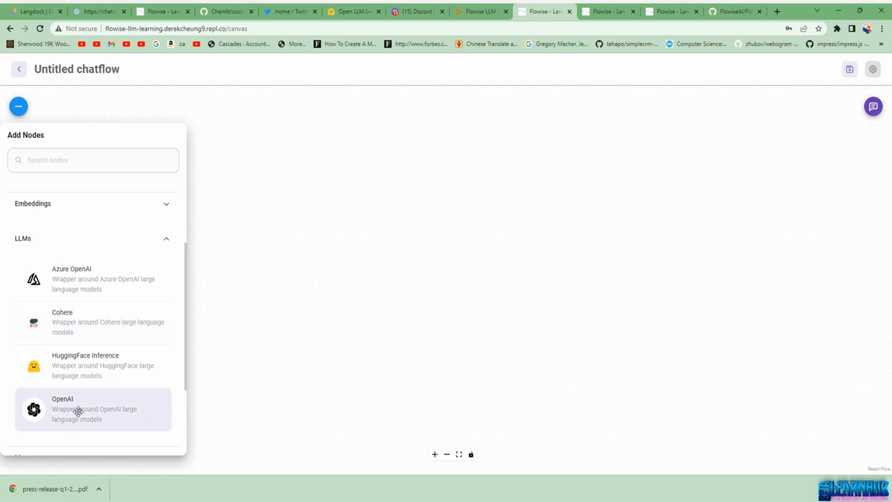
pyautogui.moveTo(79, 411); pyautogui.dragTo(445, 173)
pyautogui.click(301, 229)
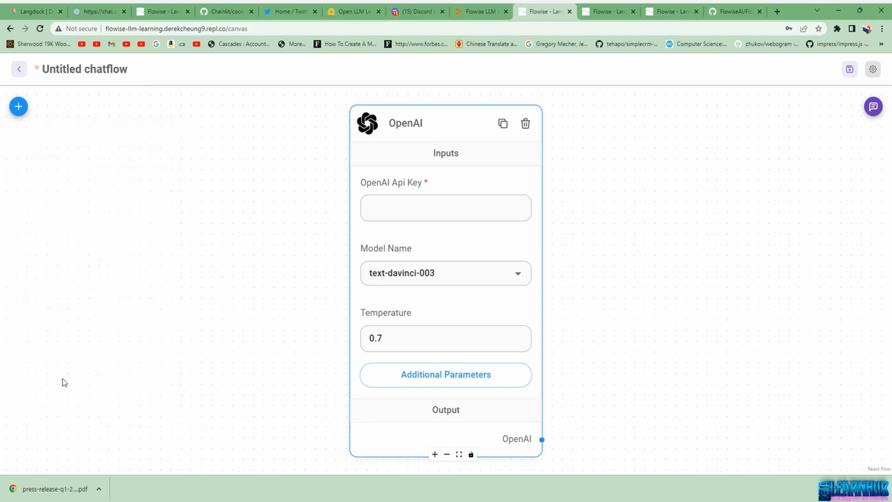
pyautogui.scroll(-3, 667, 223)
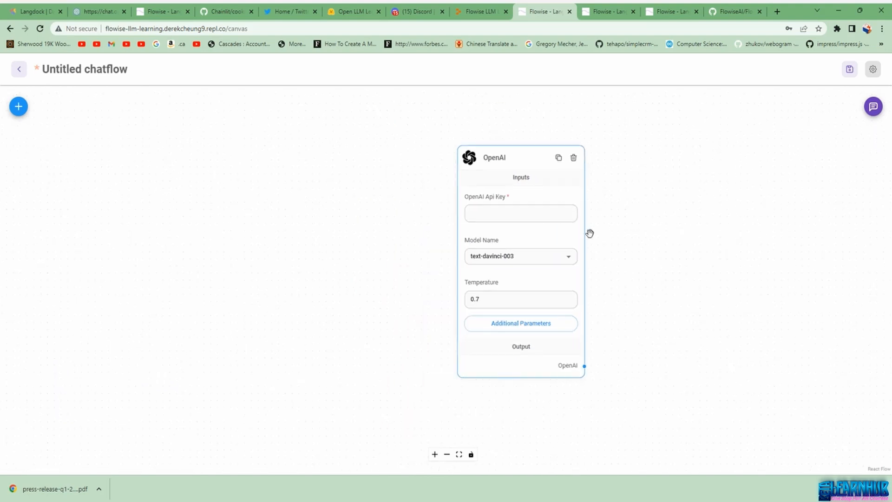
pyautogui.moveTo(509, 160); pyautogui.dragTo(371, 125)
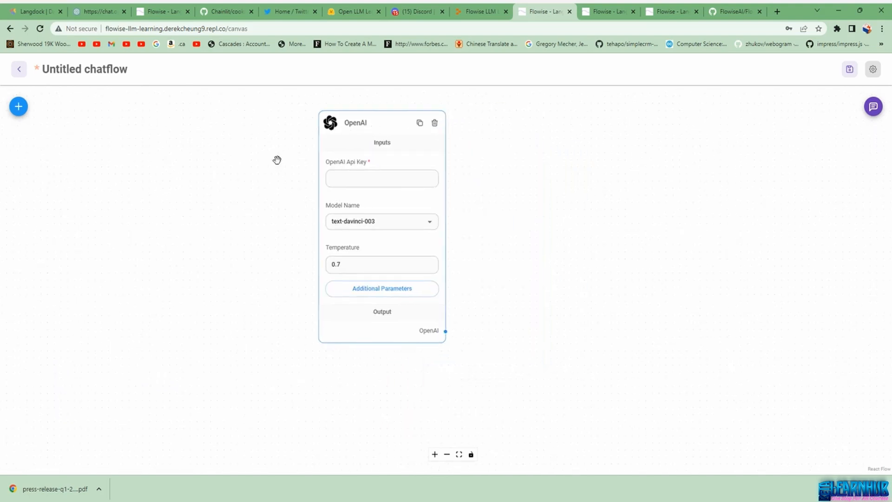
# Add a Prompt Template node directly below the OpenAI node.
pyautogui.click(19, 106)
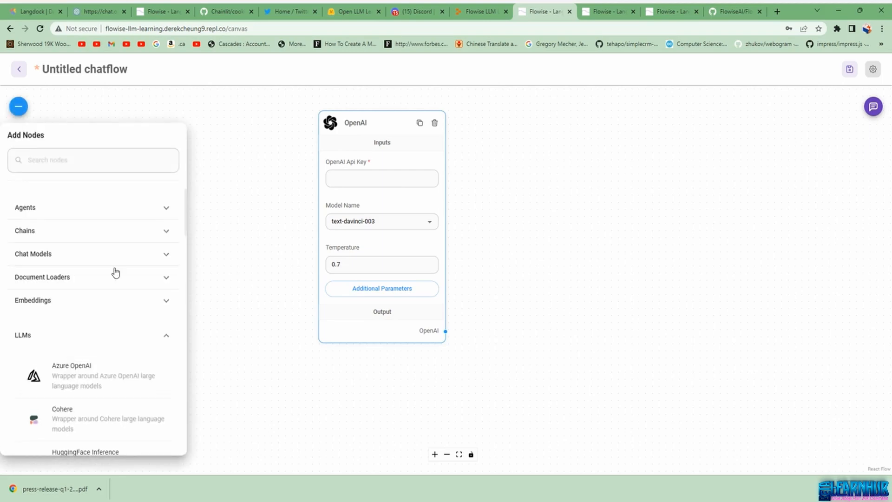
pyautogui.scroll(-4, 130, 261)
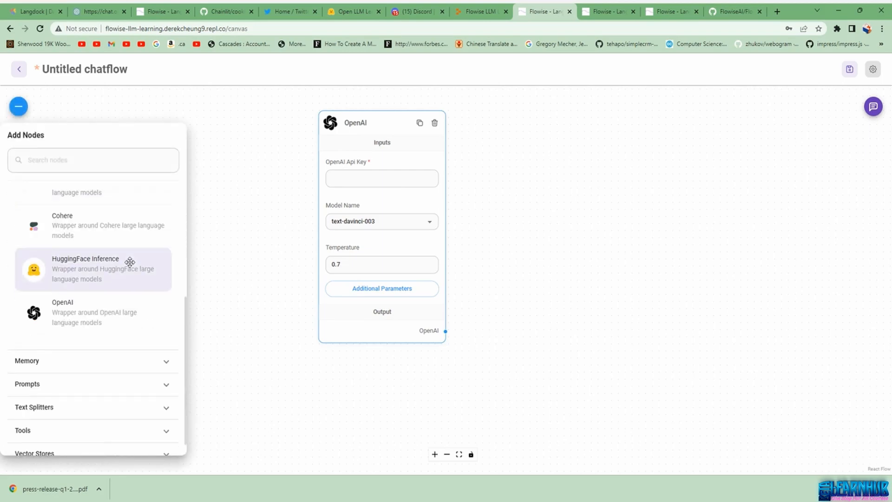
pyautogui.click(166, 366)
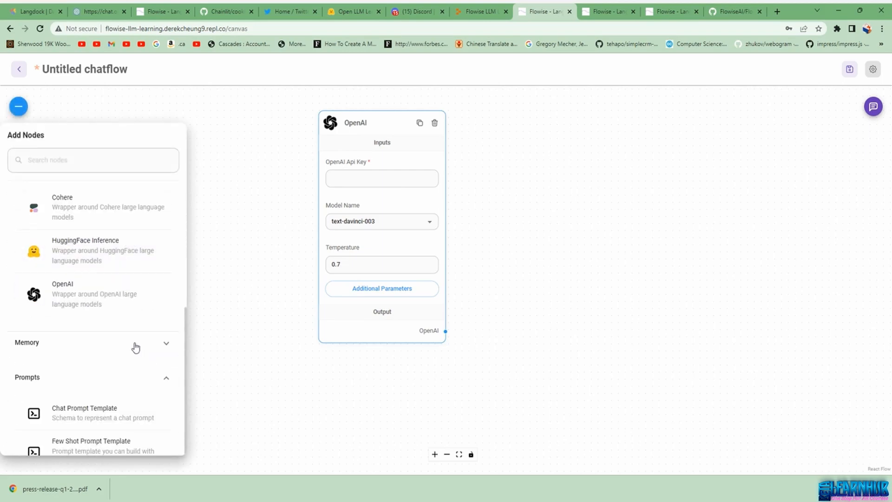
pyautogui.scroll(-3, 135, 347)
pyautogui.moveTo(70, 338); pyautogui.dragTo(365, 375)
pyautogui.click(502, 310)
pyautogui.scroll(-2, 504, 309)
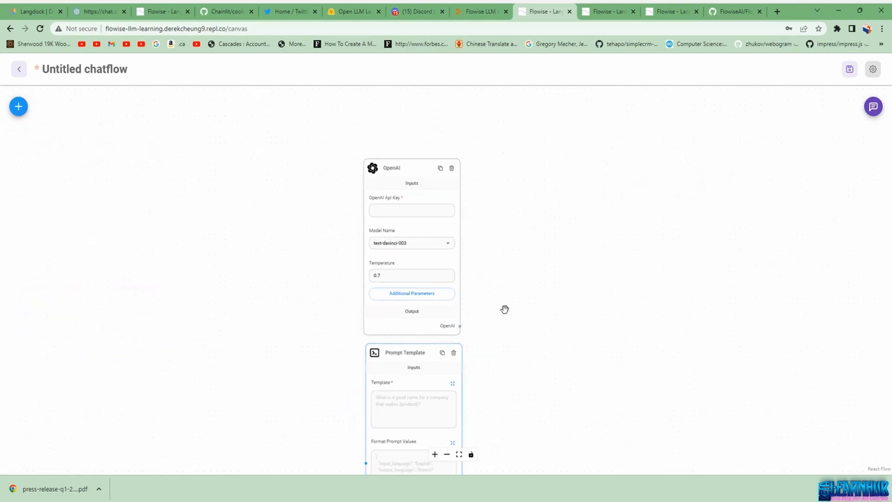
pyautogui.moveTo(217, 289); pyautogui.dragTo(233, 241)
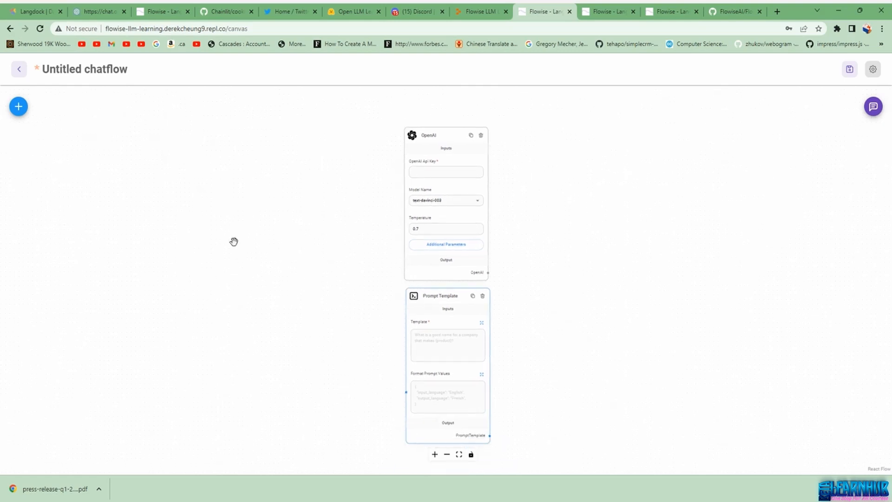
# Add an LLM Chain node to the right of the OpenAI and Prompt Template nodes.
pyautogui.click(17, 106)
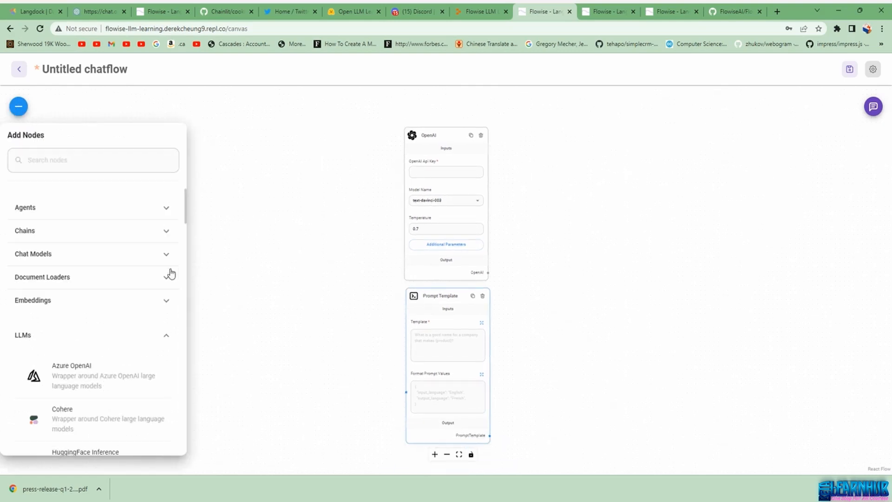
pyautogui.click(170, 232)
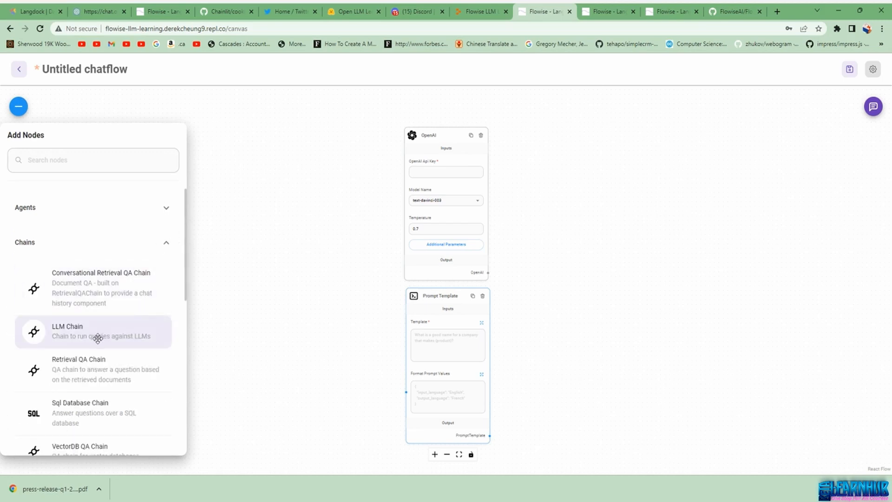
pyautogui.moveTo(98, 337); pyautogui.dragTo(647, 248)
pyautogui.click(346, 372)
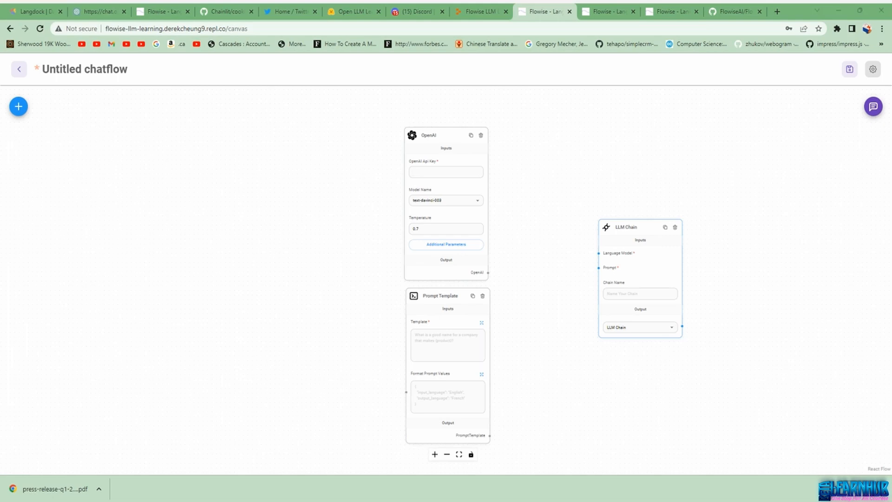
# Set the template to "What is a good name for a company that makes {product}" and fill in the OpenAI node's saved API key.
pyautogui.click(446, 340)
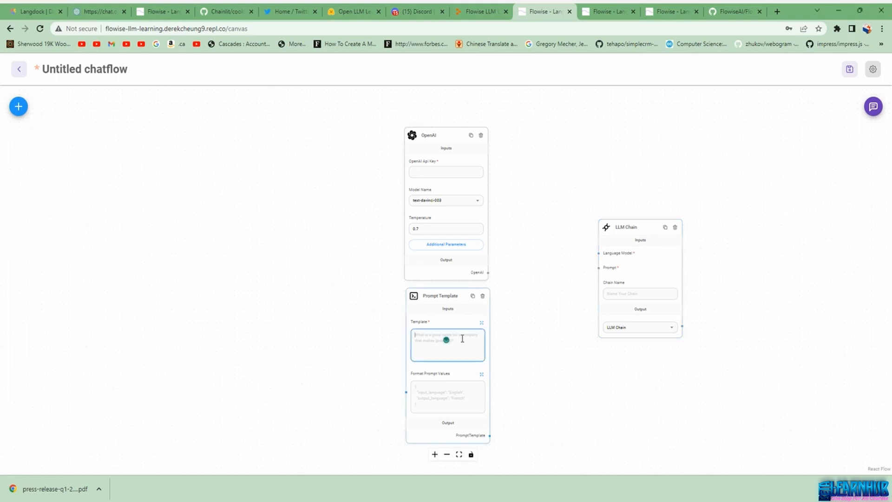
pyautogui.write('What is a good name for a company that makes {product}')
pyautogui.click(446, 172)
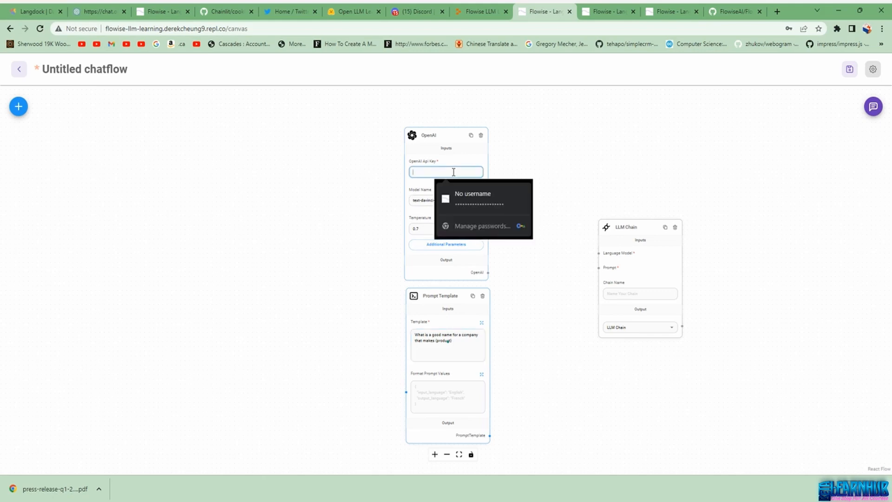
pyautogui.click(467, 199)
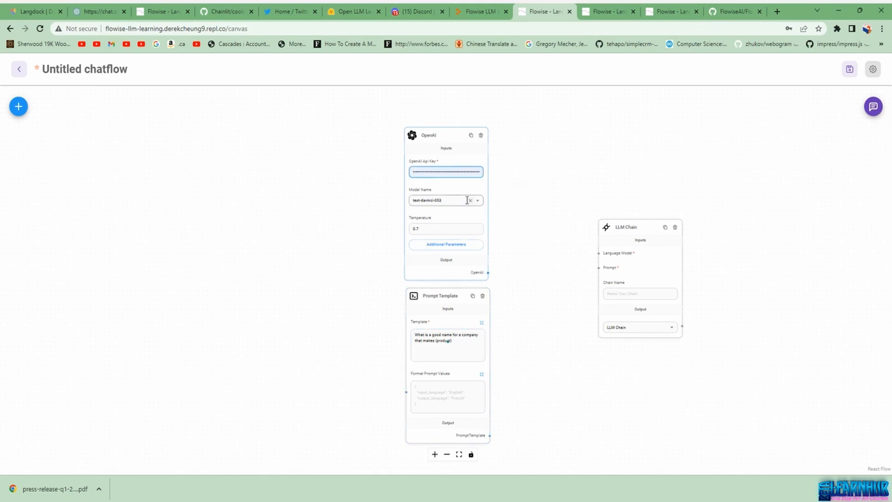
pyautogui.click(514, 309)
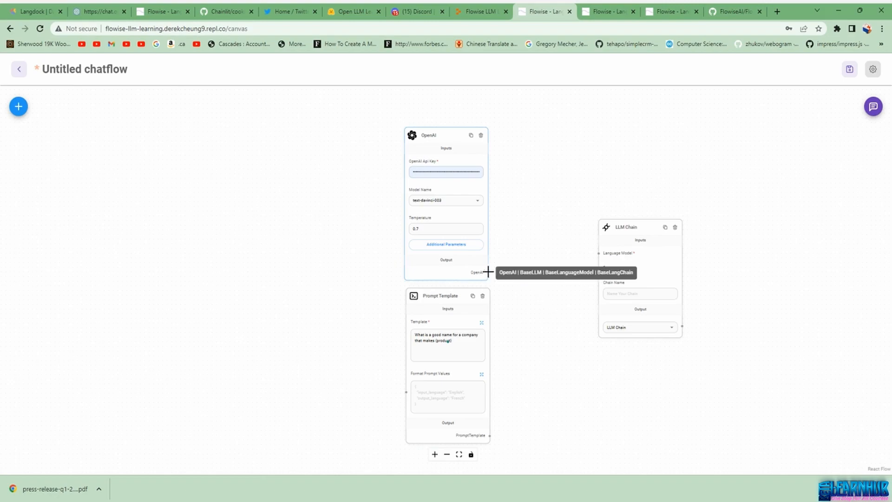
# Connect the OpenAI output to the LLM Chain's Language Model input and the Prompt Template output to its Prompt input.
pyautogui.moveTo(488, 272); pyautogui.dragTo(599, 253)
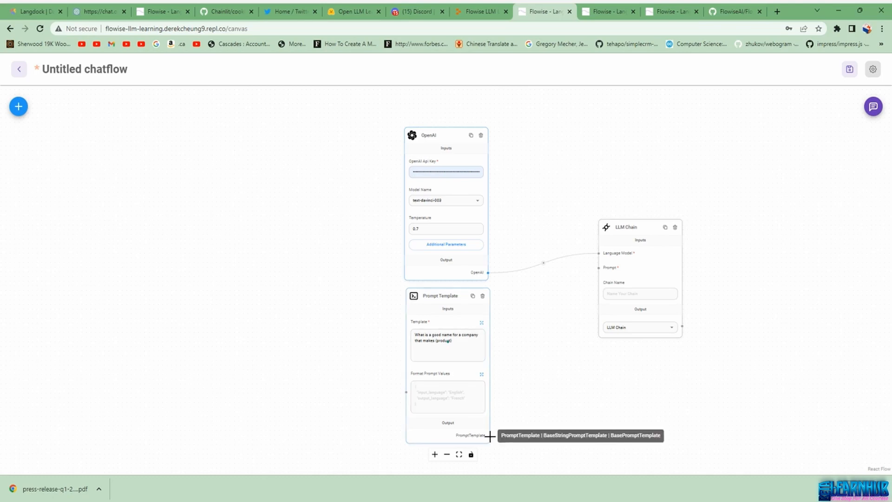
pyautogui.moveTo(490, 435); pyautogui.dragTo(598, 267)
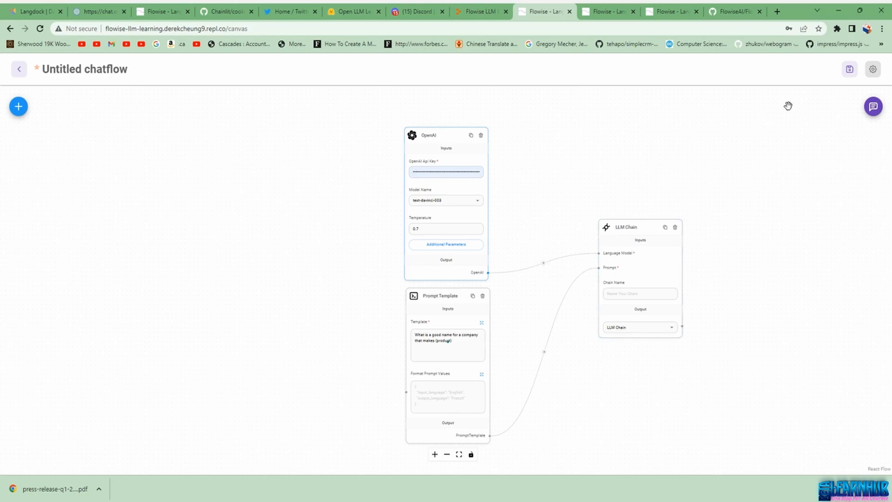
# Save the chatflow as "Product name generator".
pyautogui.click(849, 77)
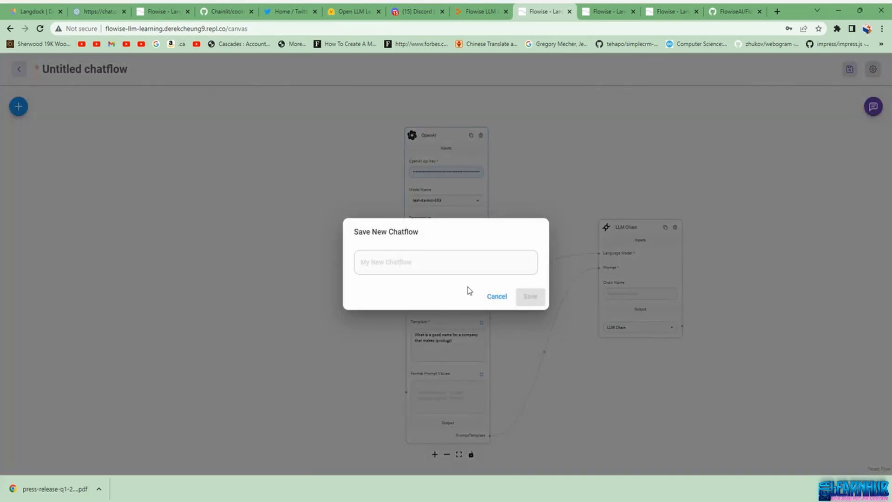
pyautogui.write('Pr')
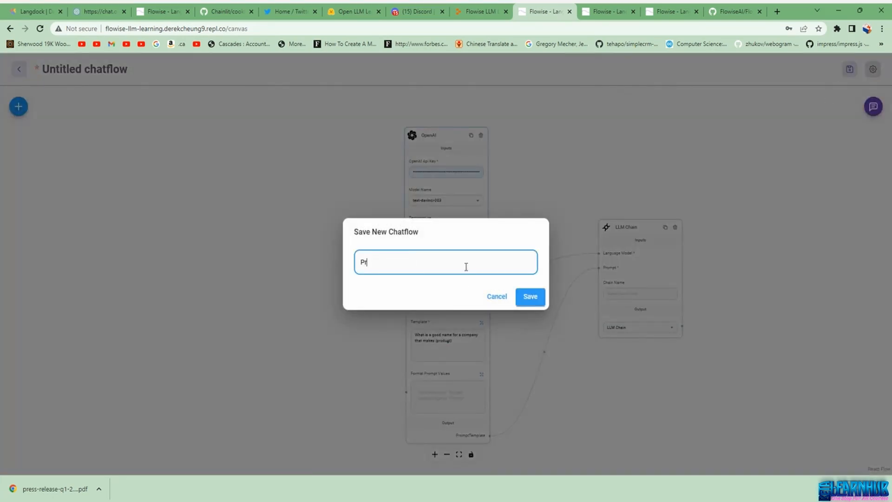
pyautogui.write('oduct name generator')
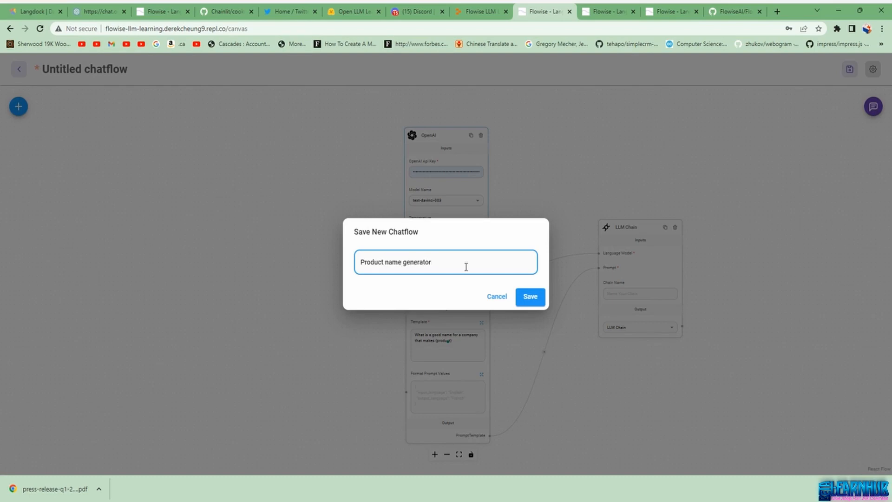
pyautogui.click(522, 298)
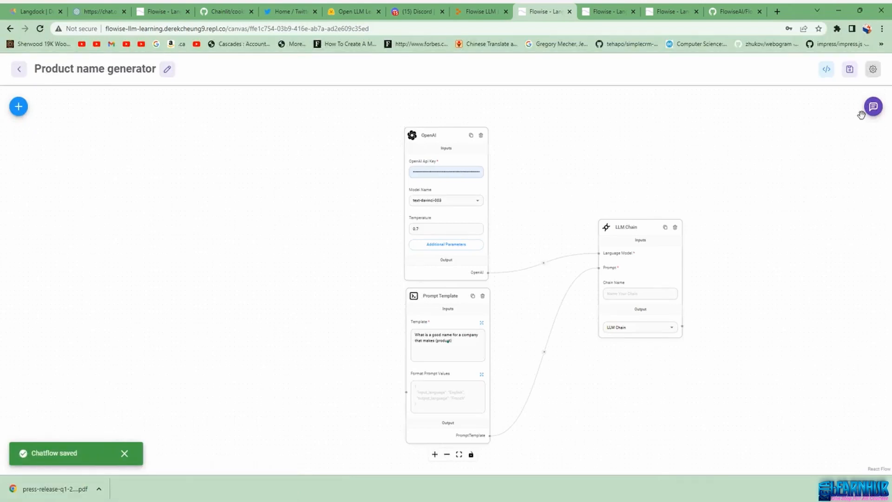
# Test the product name generator in its chat by sending "shoes", "racket" and "tennis balls".
pyautogui.click(873, 107)
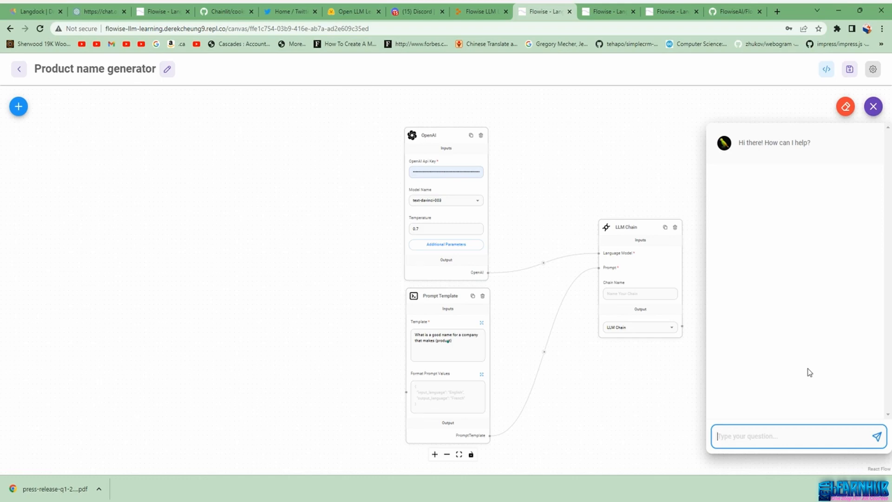
pyautogui.write('shoes')
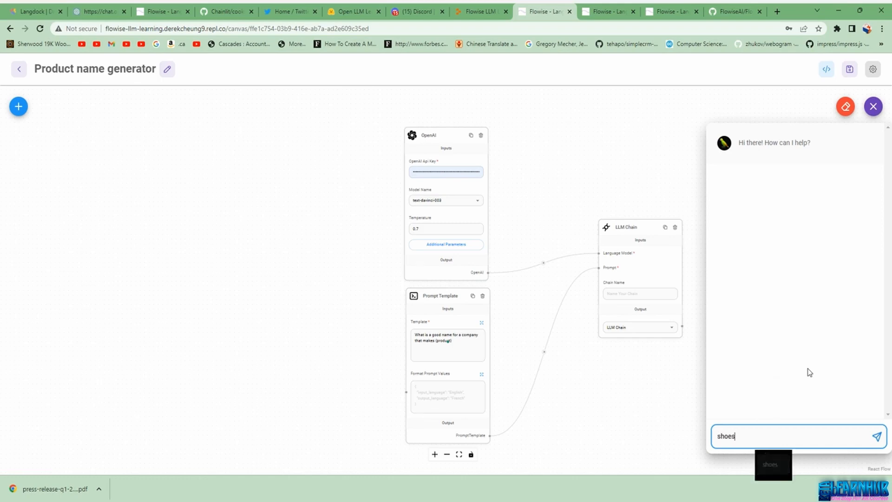
pyautogui.press('Return')
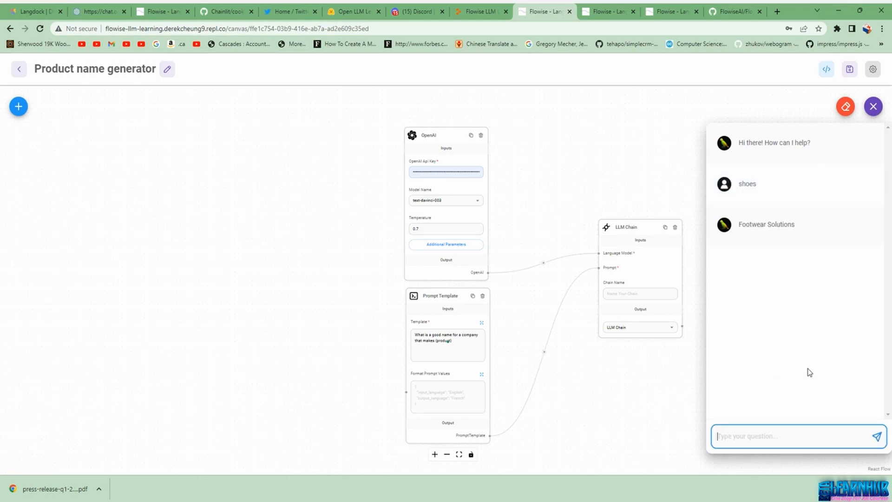
pyautogui.click(800, 432)
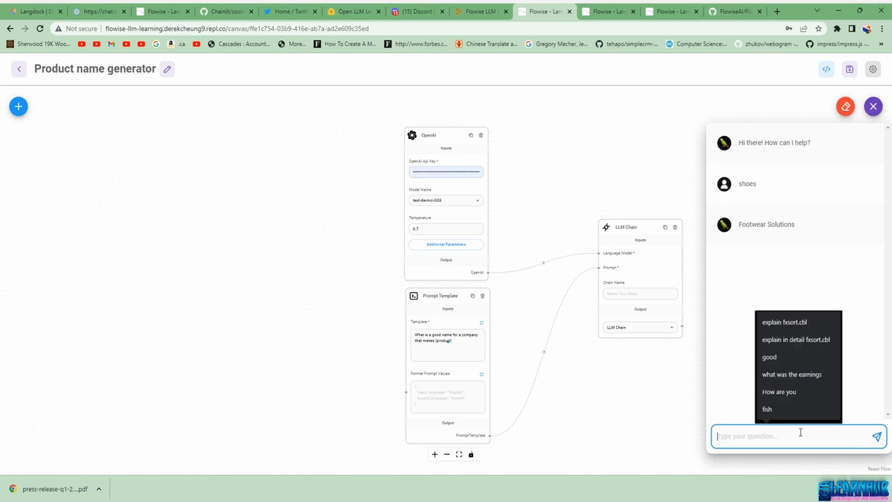
pyautogui.write('racket')
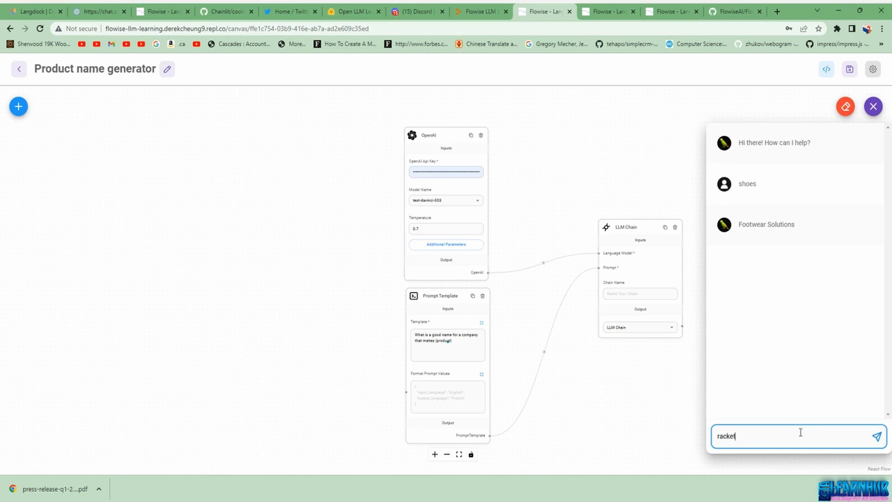
pyautogui.press('Return')
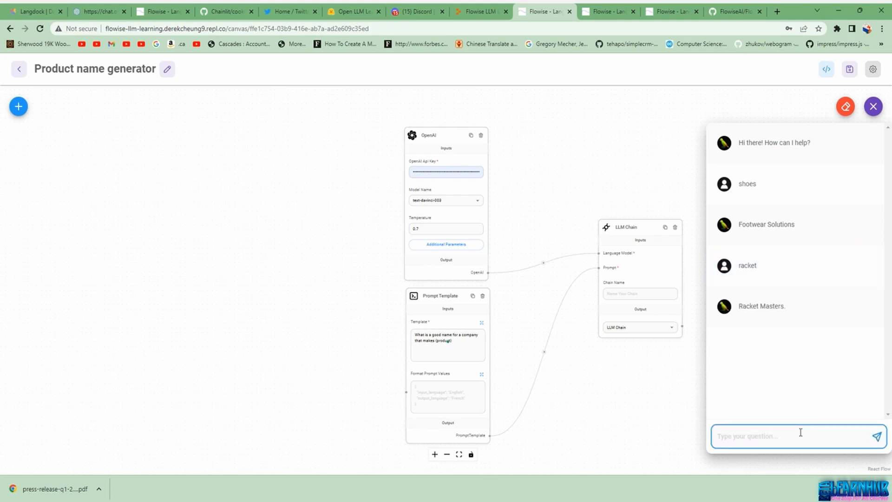
pyautogui.write('teni')
pyautogui.write('nis')
pyautogui.write(' ball')
pyautogui.write('s')
pyautogui.press('Return')
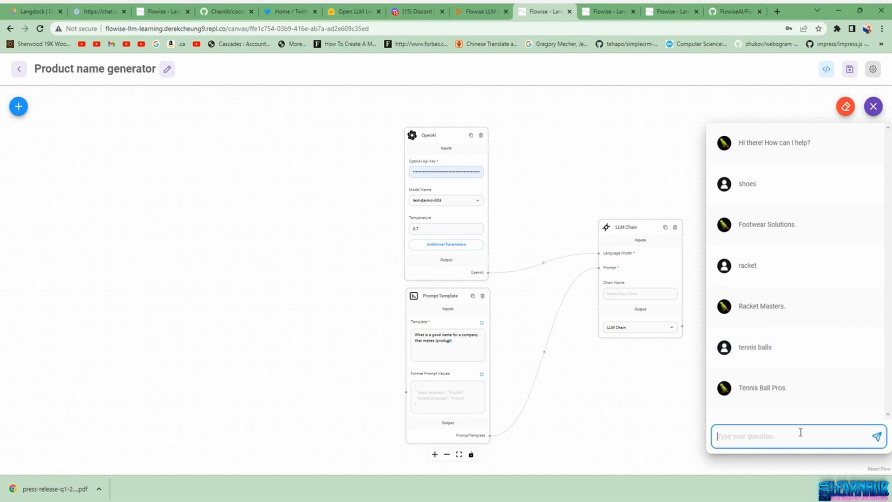
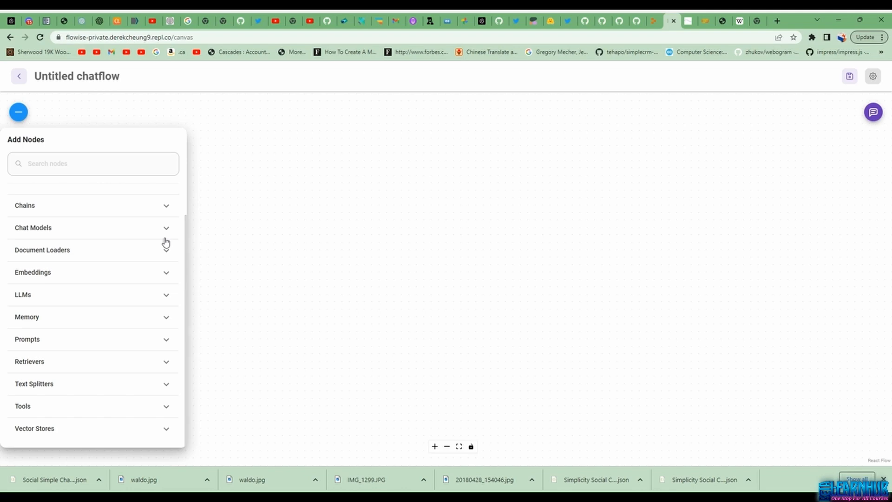
# Place a Prompt Template node from the Prompts category in the middle of the empty chatflow canvas.
pyautogui.click(162, 338)
pyautogui.scroll(-3, 137, 309)
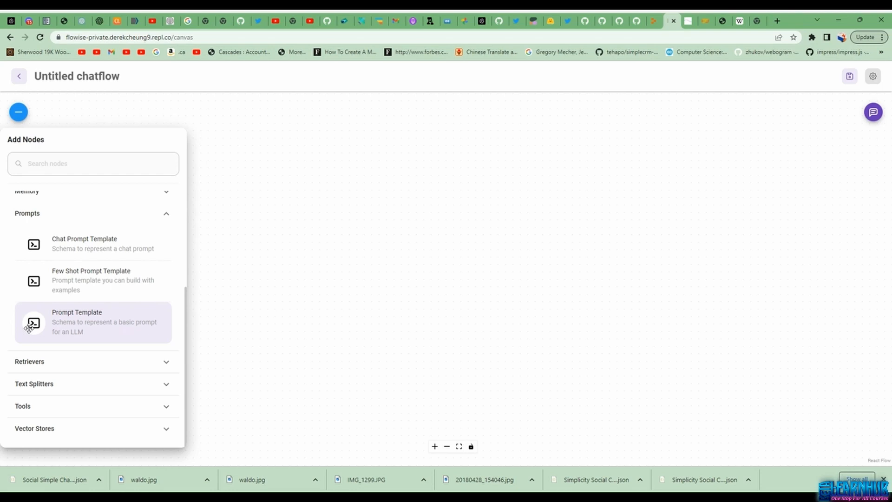
pyautogui.moveTo(28, 328); pyautogui.dragTo(370, 238)
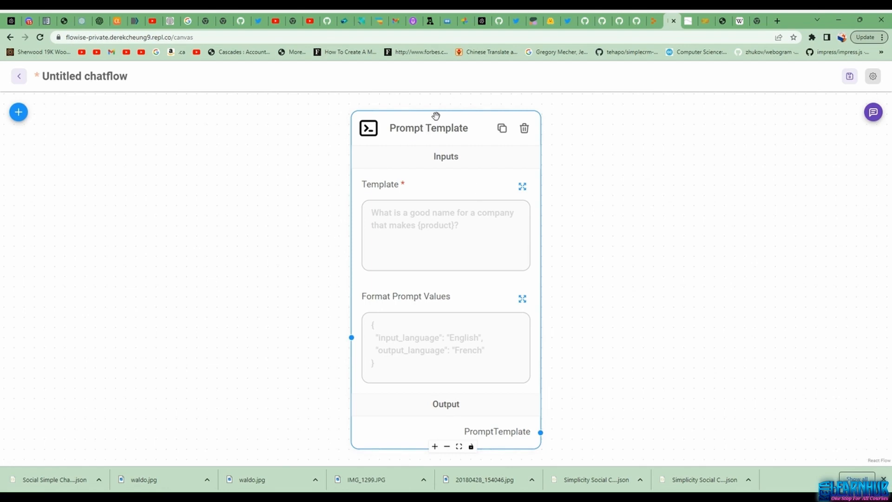
# Write a template describing an expert who simplifies difficult concepts for a 7th grade student and rewrites the input in simplified form, ending with {objective}.
pyautogui.scroll(-2, 583, 336)
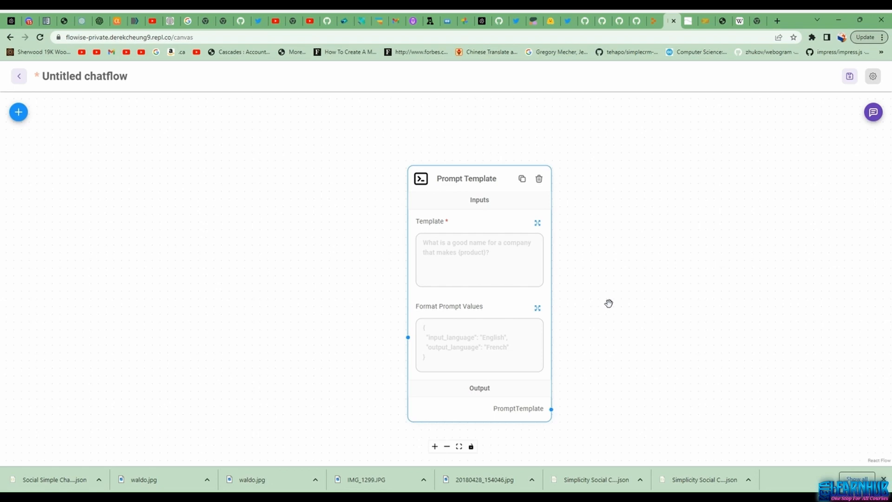
pyautogui.scroll(-1, 608, 303)
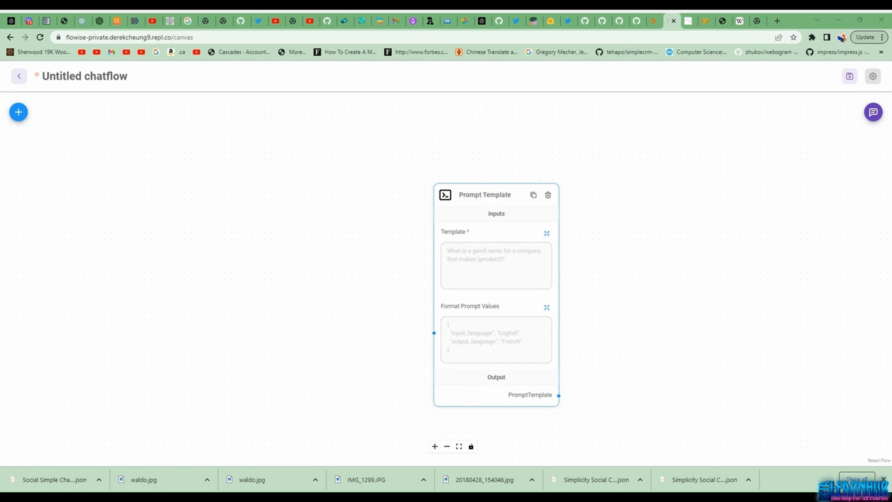
pyautogui.click(486, 265)
pyautogui.click(547, 232)
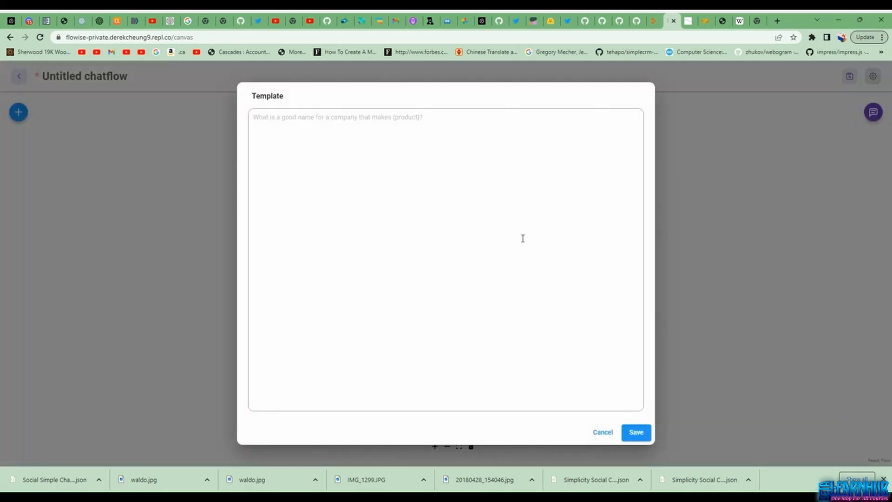
pyautogui.write('You are an expert at simplifying difficult concepts that even a 7th grade student can understand. Given an input, write it out in a simplified form  {objective}')
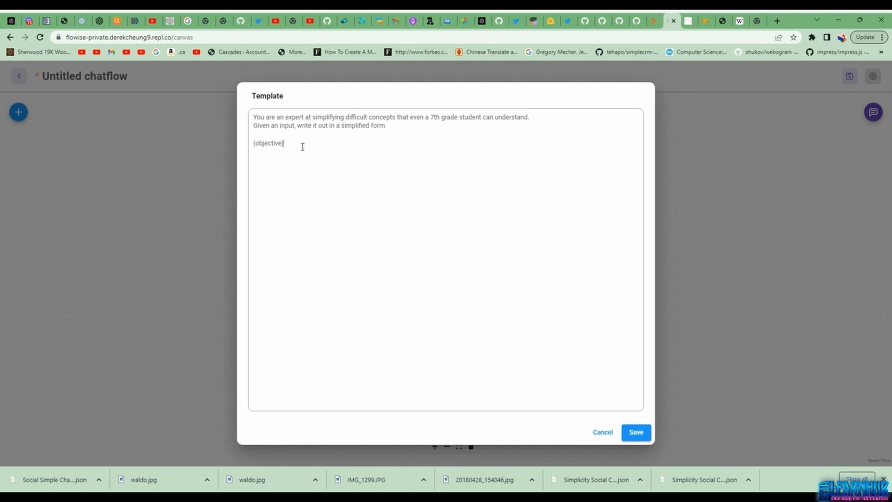
pyautogui.moveTo(302, 147); pyautogui.dragTo(252, 144)
pyautogui.click(636, 432)
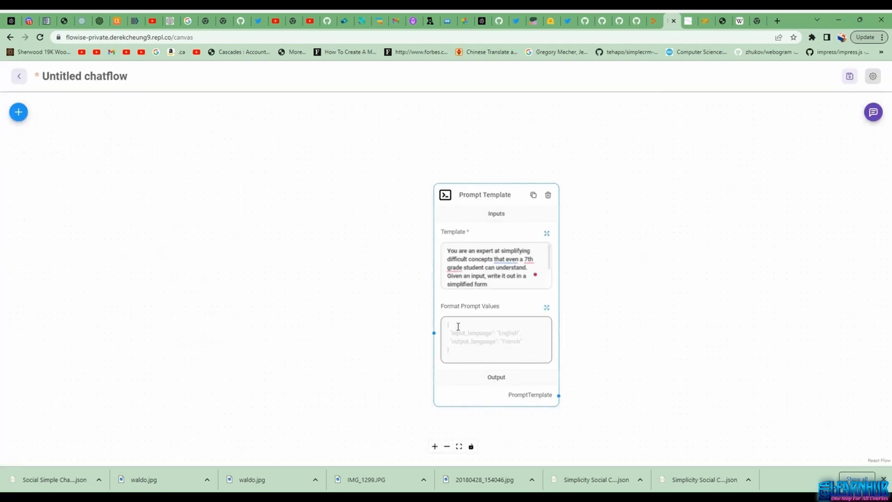
# Set the Prompt Template's format prompt values to map "objective" to "{{question}}", the chatbox question variable.
pyautogui.click(546, 308)
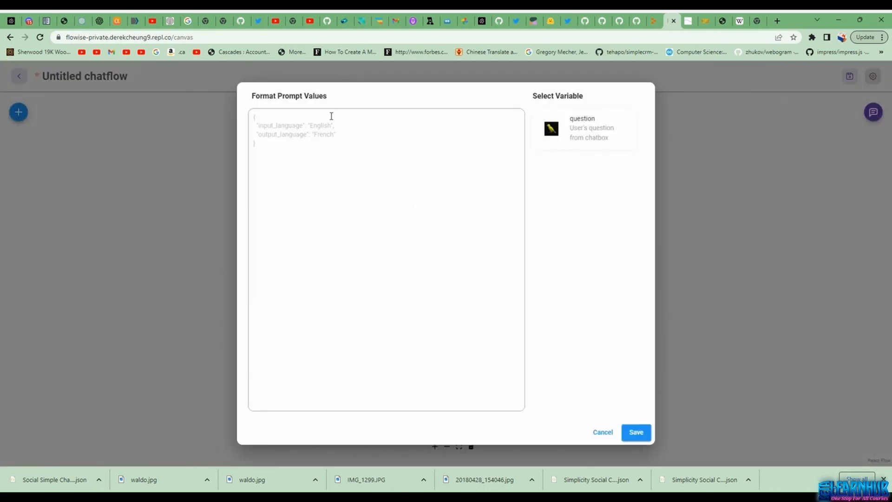
pyautogui.write('{')
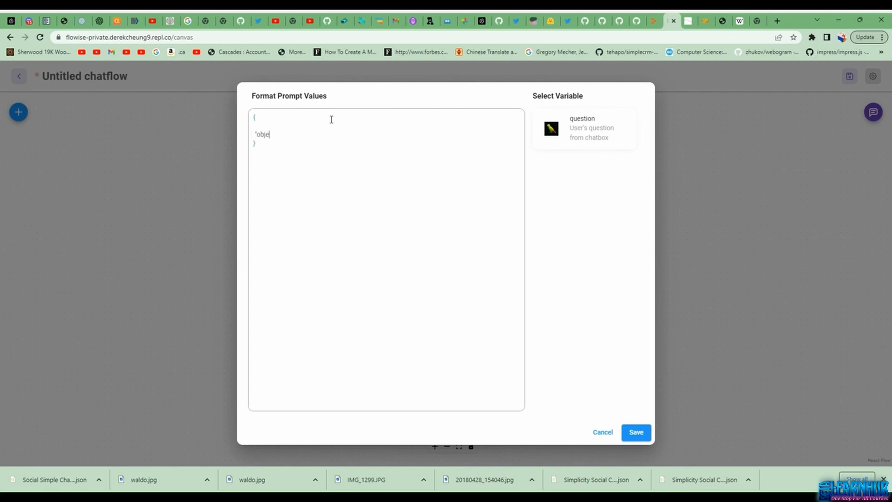
pyautogui.write('"objective" : "{{question}}"')
pyautogui.click(588, 134)
pyautogui.click(635, 431)
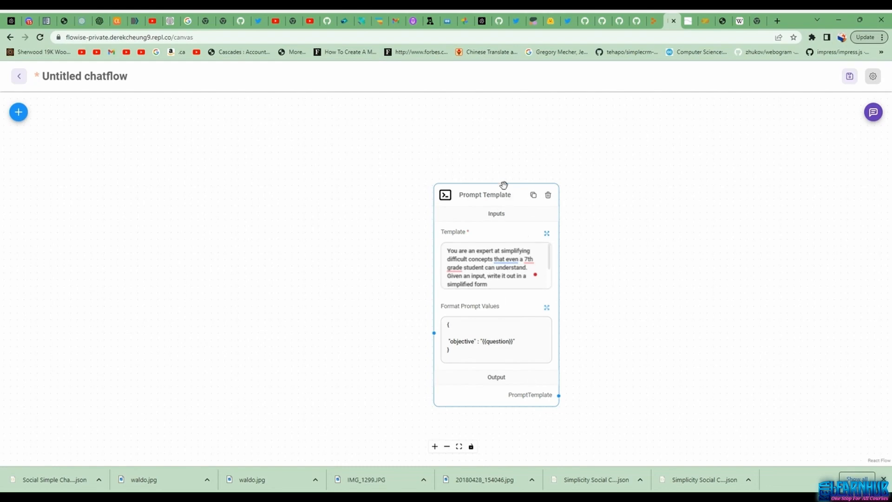
# Shift the Prompt Template node up and left, and add an LLM Chain node from the Chains category to its upper right.
pyautogui.moveTo(505, 193); pyautogui.dragTo(451, 173)
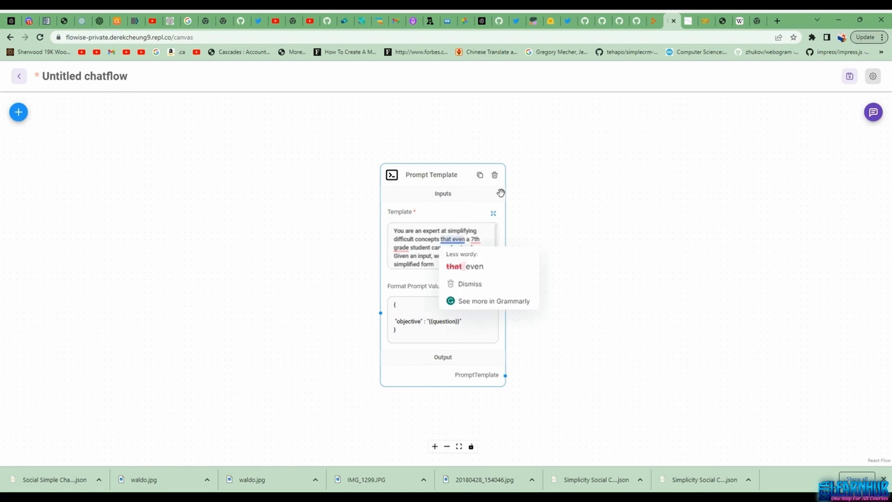
pyautogui.click(19, 112)
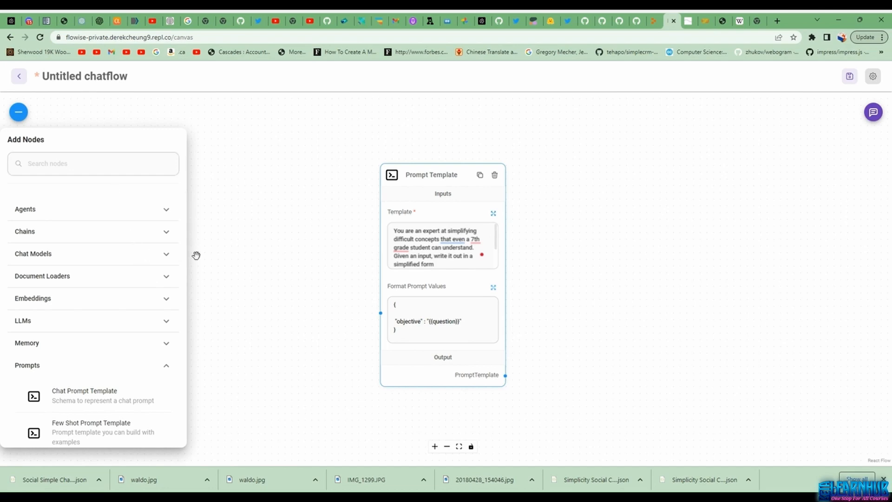
pyautogui.click(158, 232)
pyautogui.scroll(-2, 136, 258)
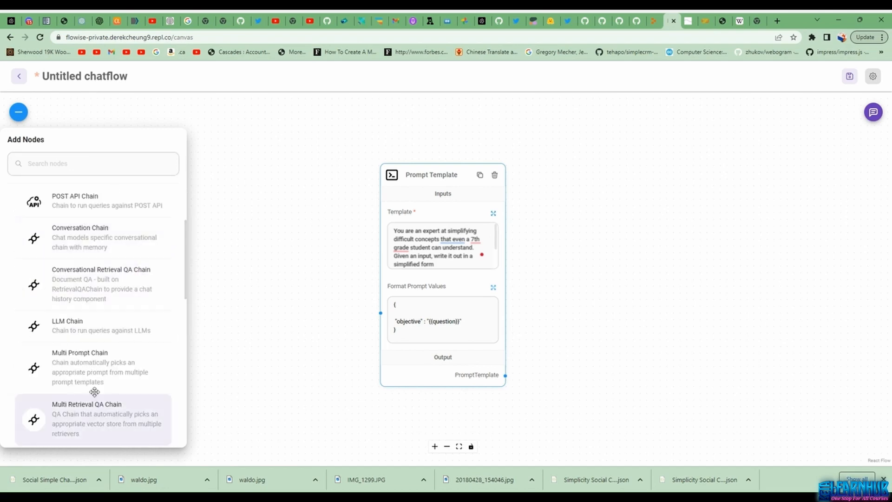
pyautogui.moveTo(50, 324); pyautogui.dragTo(589, 123)
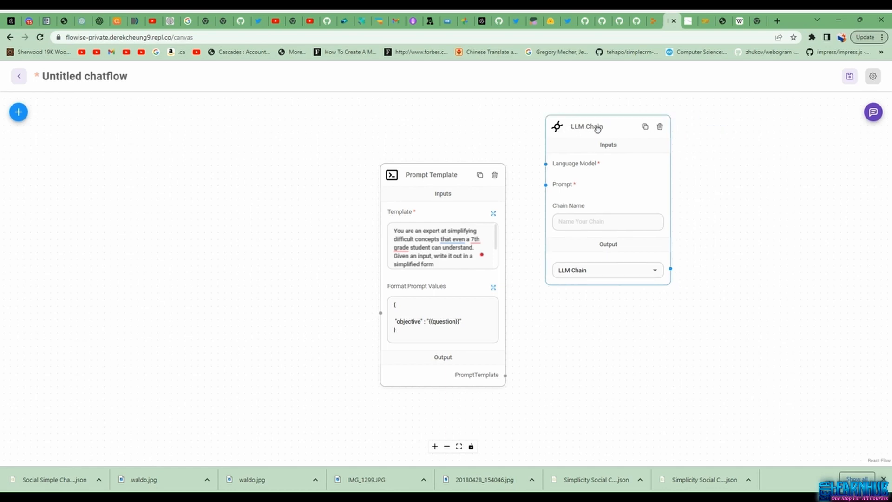
# Move the Prompt Template node slightly away from the LLM Chain and connect its output to the chain's Prompt input.
pyautogui.moveTo(695, 143); pyautogui.dragTo(690, 205)
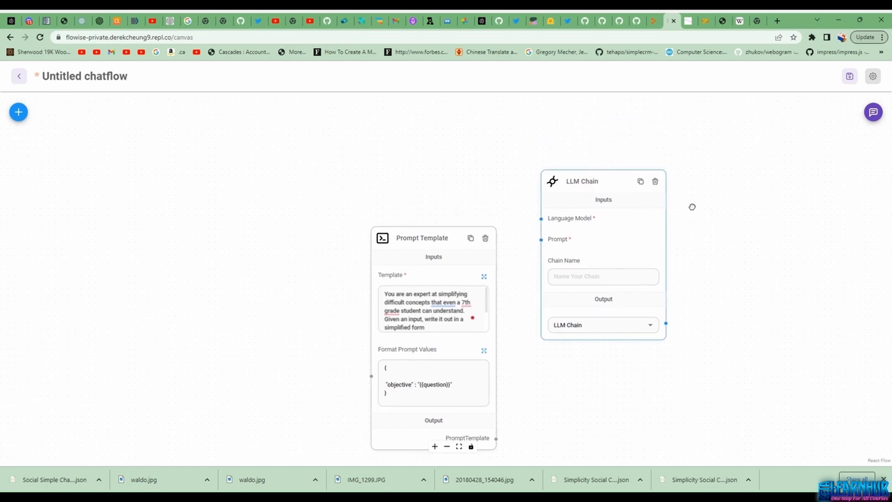
pyautogui.moveTo(437, 235); pyautogui.dragTo(404, 224)
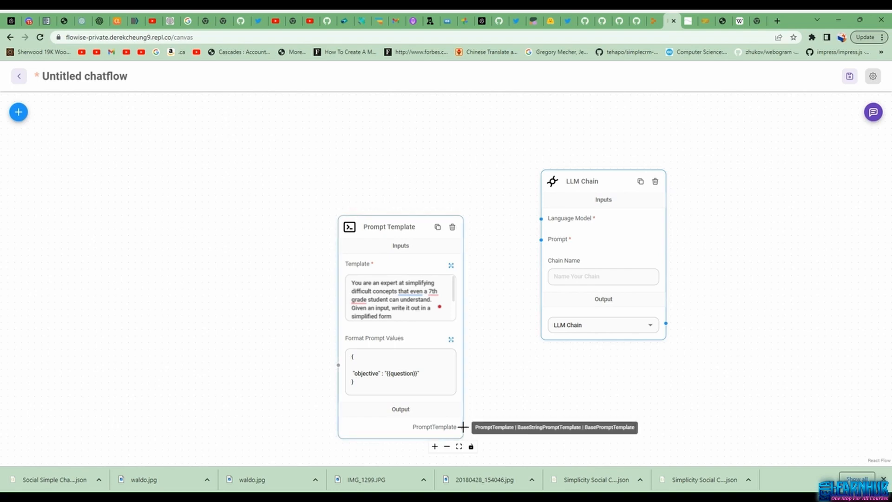
pyautogui.moveTo(464, 427); pyautogui.dragTo(541, 239)
pyautogui.moveTo(309, 177); pyautogui.dragTo(313, 253)
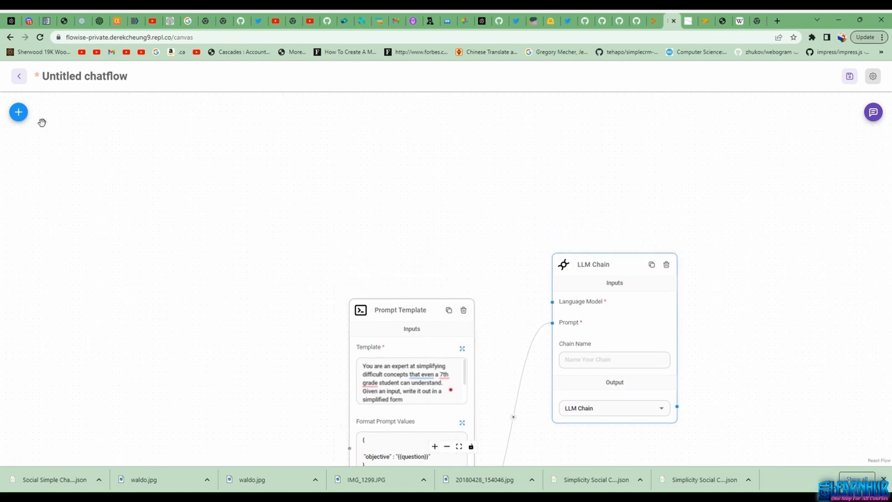
# Find the OpenAI node in the LLMs category with the search term "open" and add it above the Prompt Template node.
pyautogui.click(21, 115)
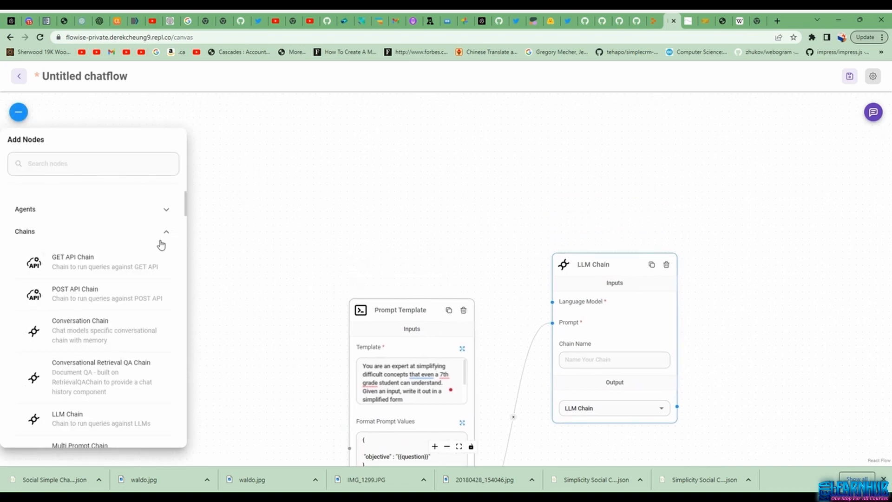
pyautogui.click(129, 167)
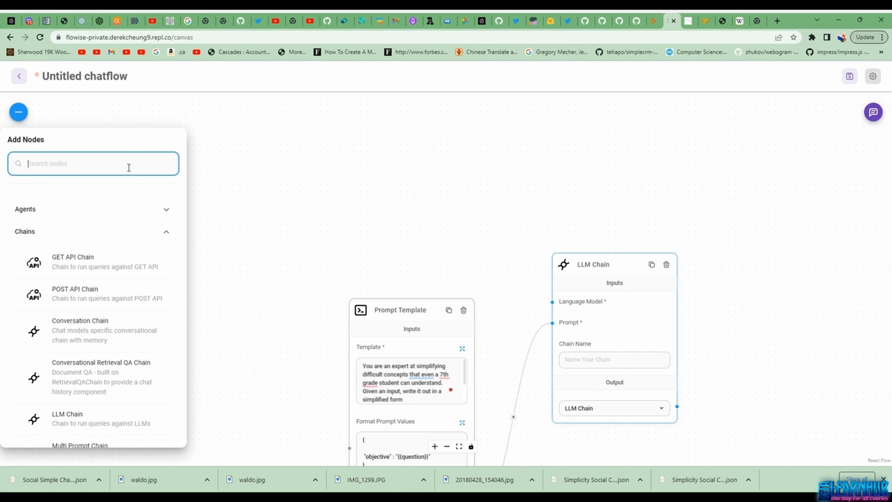
pyautogui.write('open')
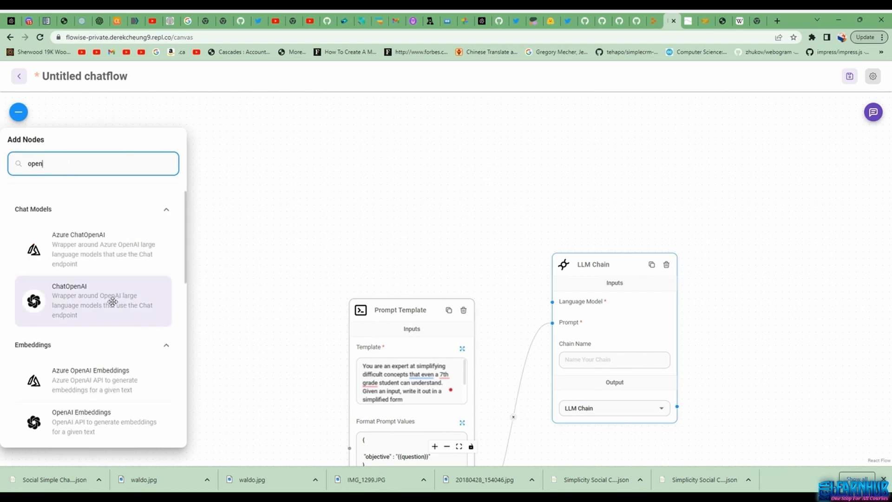
pyautogui.scroll(-4, 111, 301)
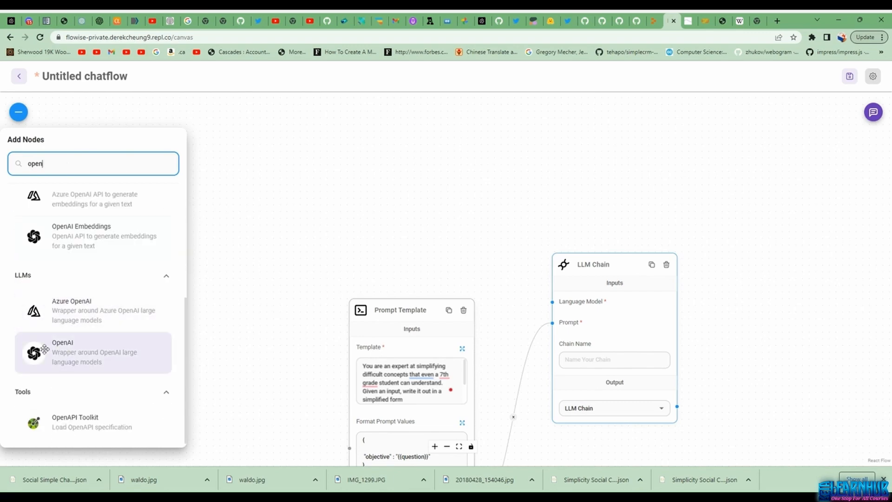
pyautogui.moveTo(42, 349); pyautogui.dragTo(370, 120)
pyautogui.scroll(-1, 309, 192)
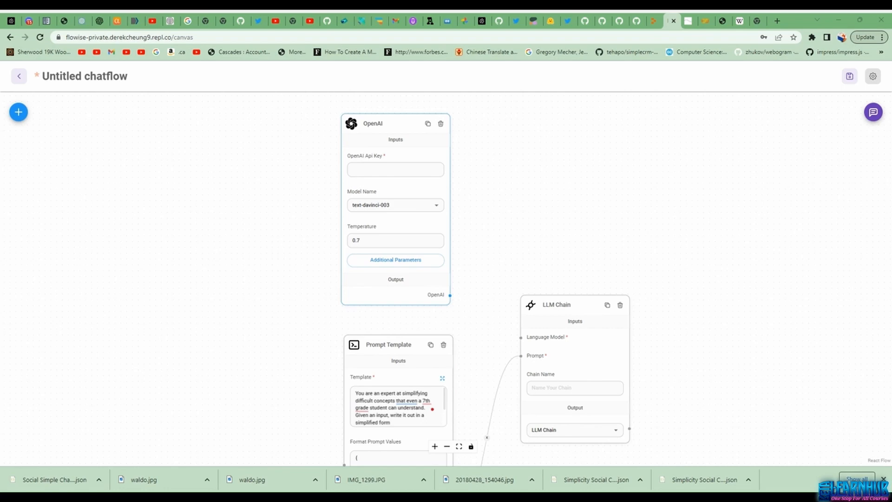
# Paste the OpenAI API key into the OpenAI node and connect its output to the LLM Chain's Language Model input.
pyautogui.click(412, 170)
pyautogui.hotkey('ctrl', 'v')
pyautogui.click(539, 148)
pyautogui.moveTo(450, 295); pyautogui.dragTo(520, 337)
pyautogui.scroll(-2, 581, 238)
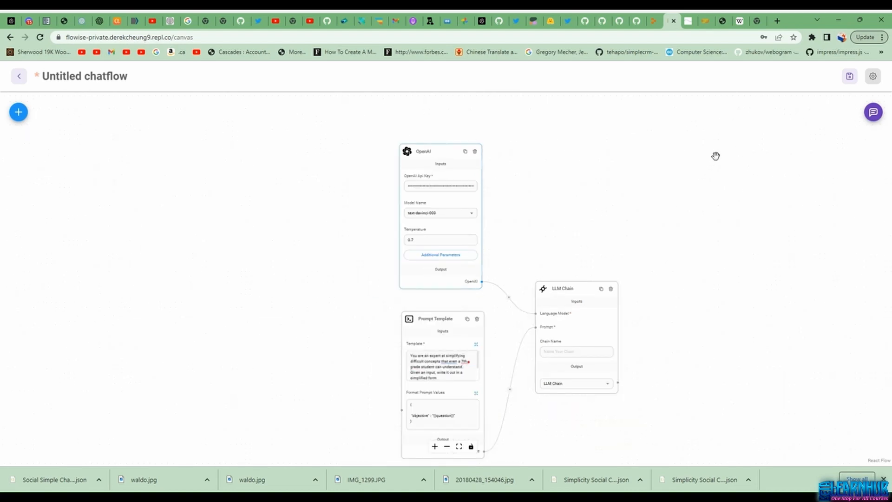
# Save the chatflow as "Simplify Social App" and accept the browser's offer to store the password.
pyautogui.click(850, 76)
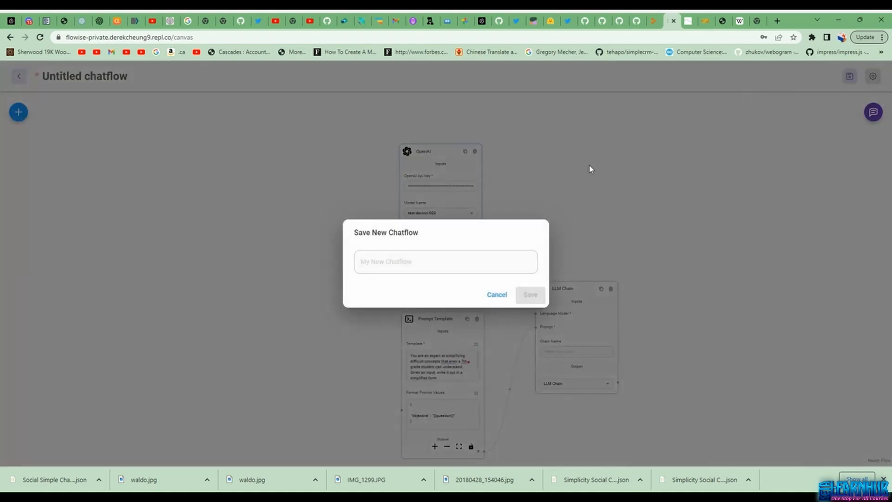
pyautogui.write('Simplify Social App')
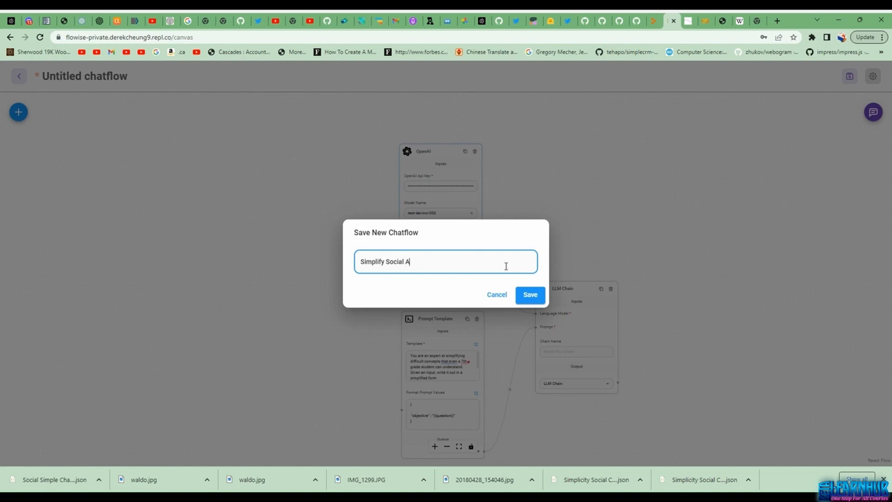
pyautogui.click(532, 294)
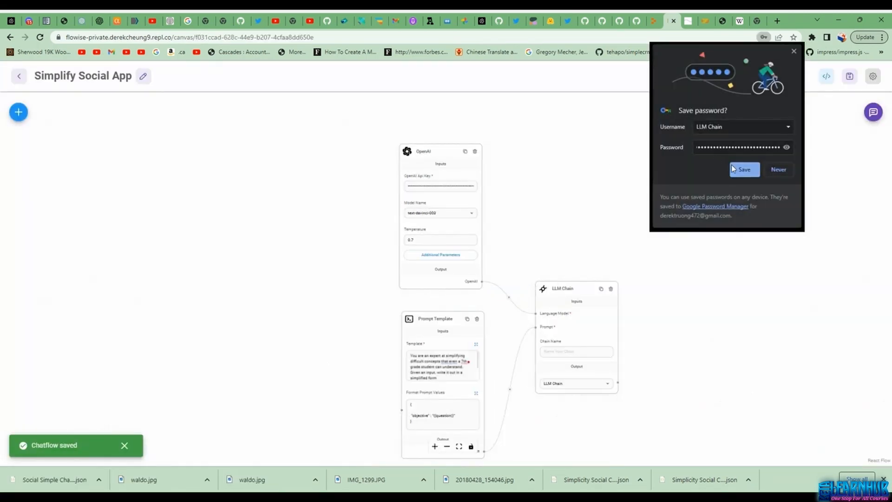
pyautogui.click(733, 169)
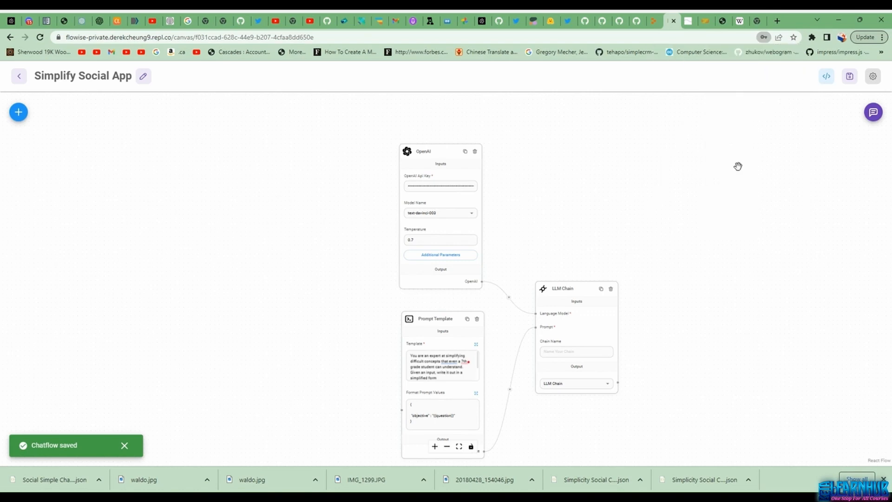
# Test the chatflow in the expanded chat by sending a long pasted explanation of calculus, then close the chat.
pyautogui.click(872, 113)
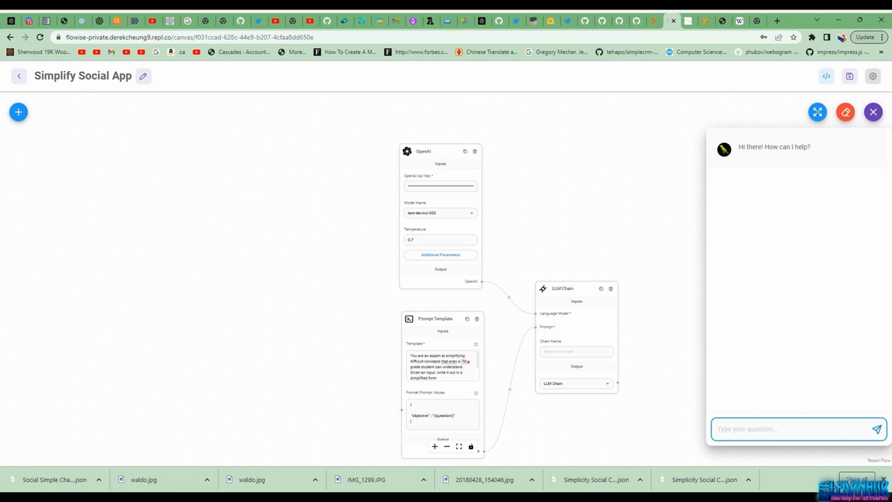
pyautogui.click(586, 497)
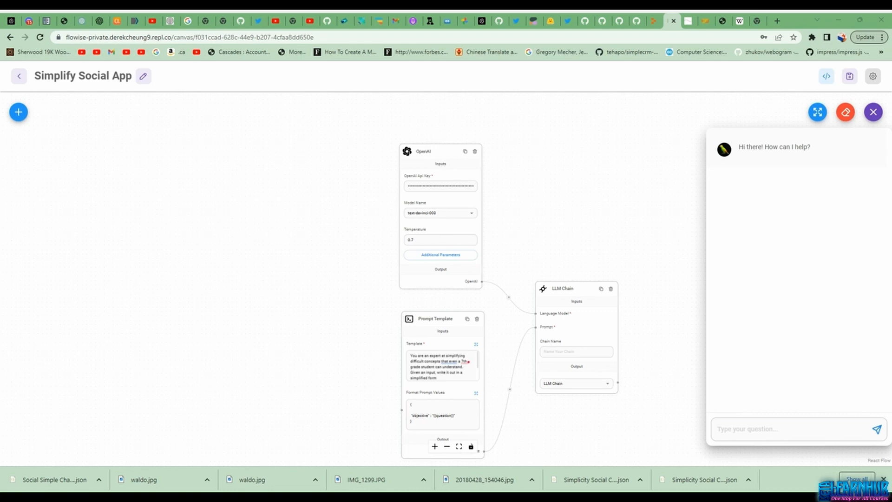
pyautogui.click(714, 112)
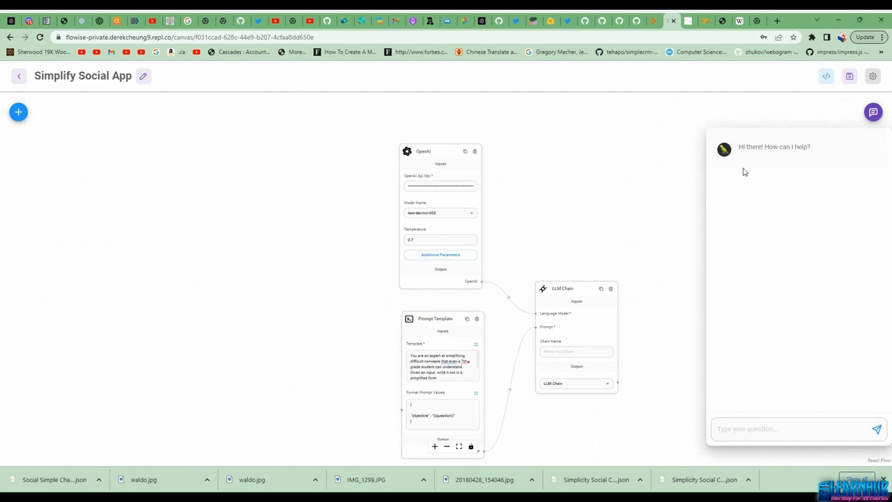
pyautogui.click(874, 113)
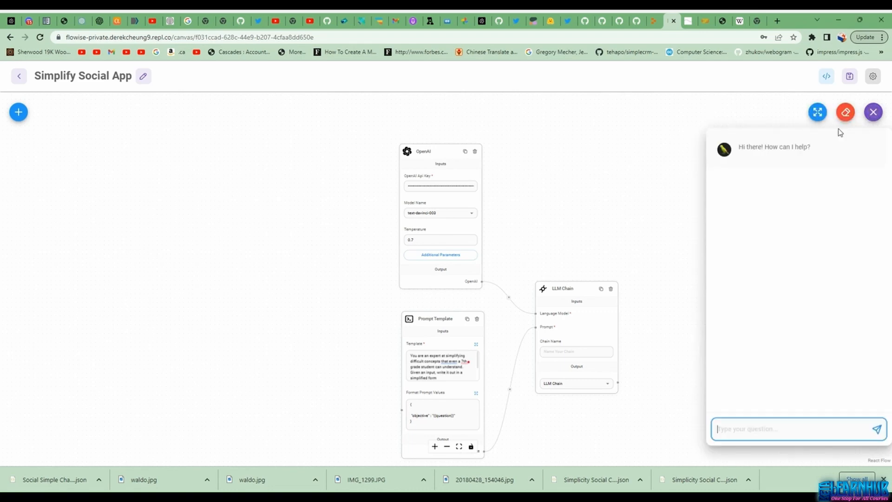
pyautogui.click(818, 117)
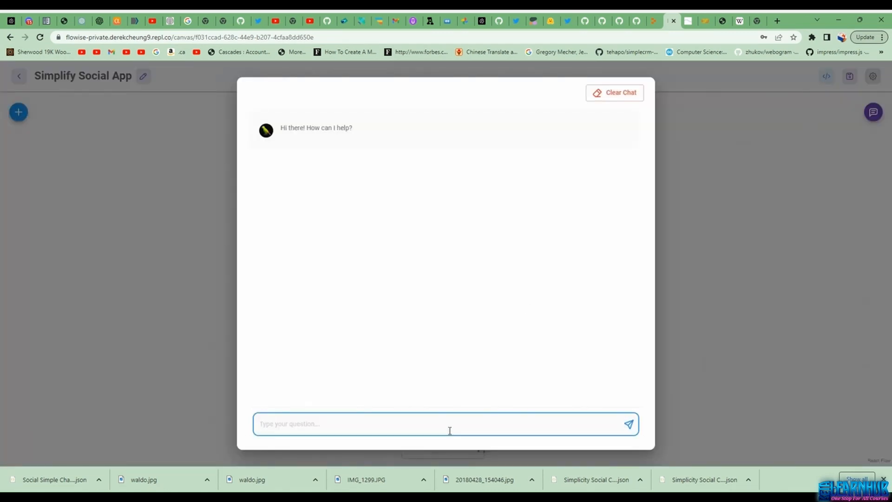
pyautogui.hotkey('ctrl', 'v')
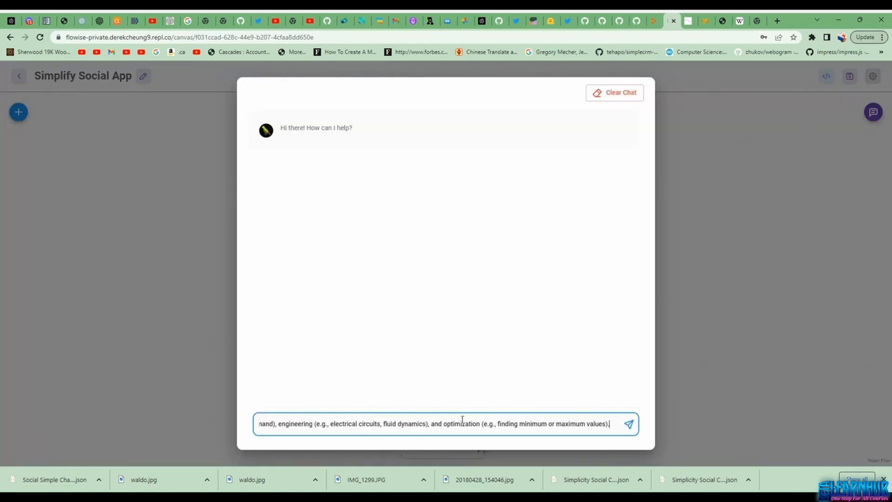
pyautogui.click(630, 423)
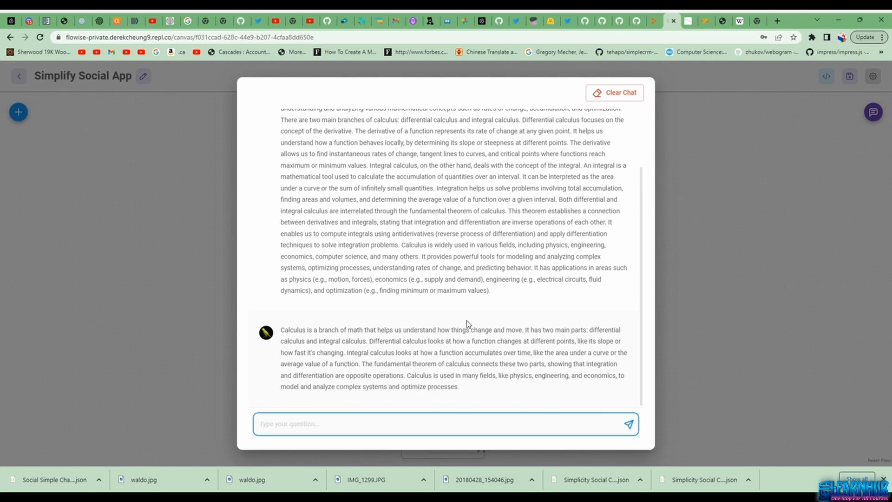
pyautogui.click(704, 152)
# Duplicate the Prompt Template node and place the copy in the free space beyond the LLM Chain.
pyautogui.moveTo(633, 241); pyautogui.dragTo(420, 226)
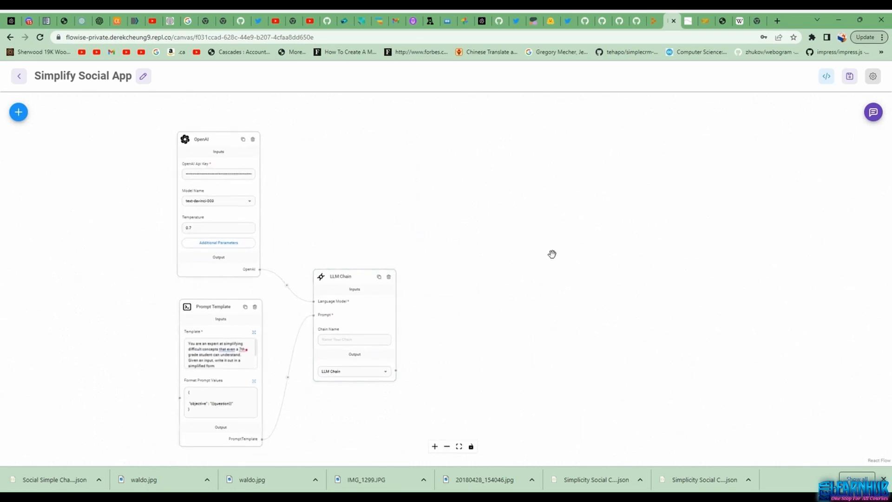
pyautogui.moveTo(553, 251); pyautogui.dragTo(555, 237)
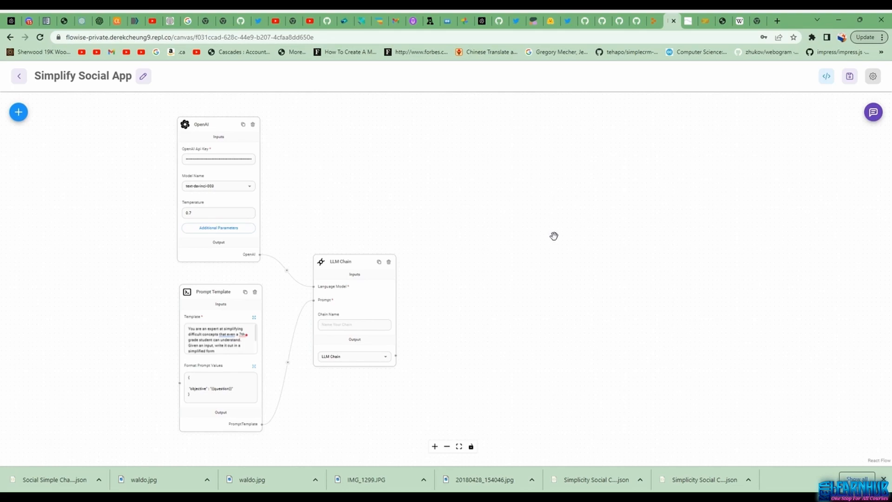
pyautogui.click(245, 297)
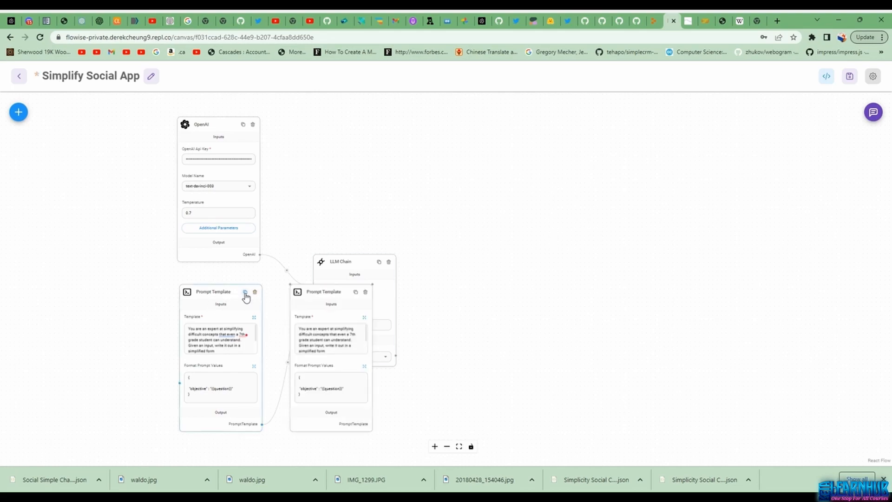
pyautogui.moveTo(347, 290); pyautogui.dragTo(505, 287)
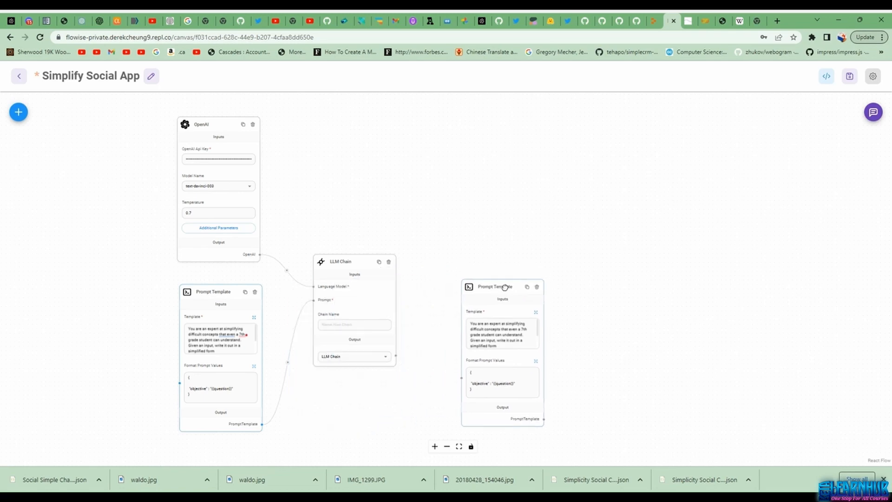
# Duplicate the LLM Chain node and place the copy to the upper right of the copied Prompt Template.
pyautogui.click(379, 262)
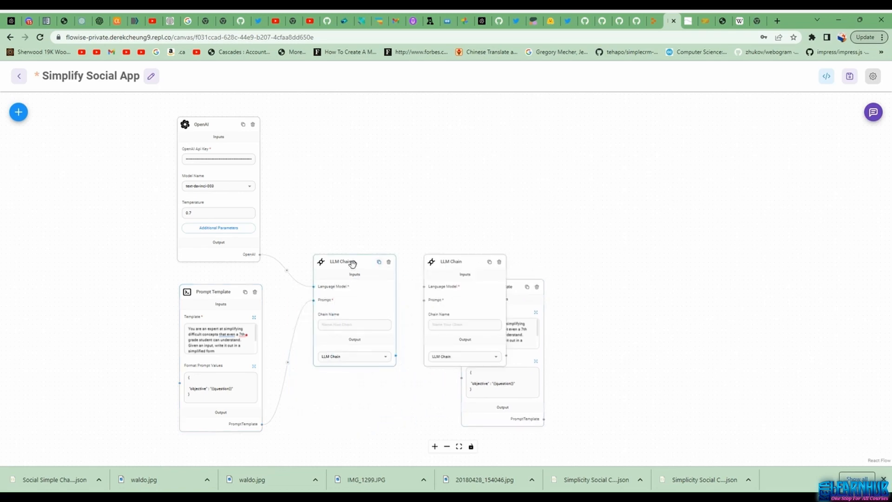
pyautogui.moveTo(460, 258); pyautogui.dragTo(500, 246)
pyautogui.moveTo(555, 245); pyautogui.dragTo(630, 225)
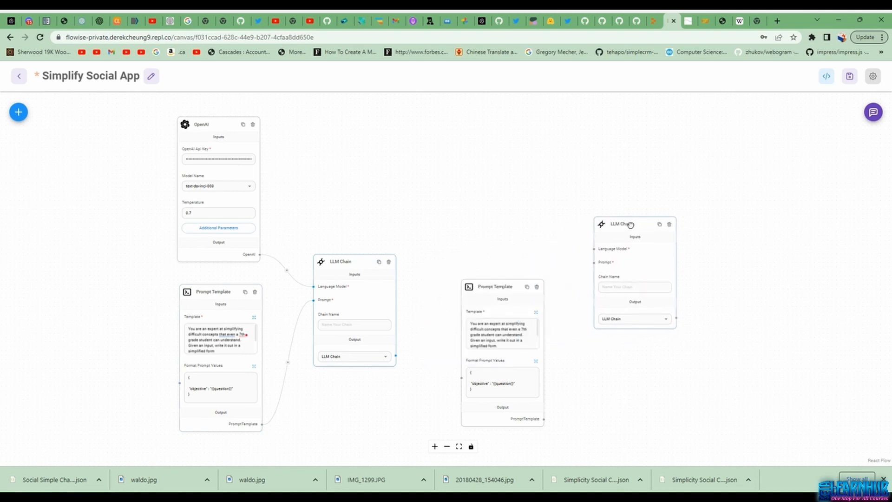
# Duplicate the OpenAI node above the copied Prompt Template and connect it to the copied LLM Chain's Language Model input.
pyautogui.click(243, 125)
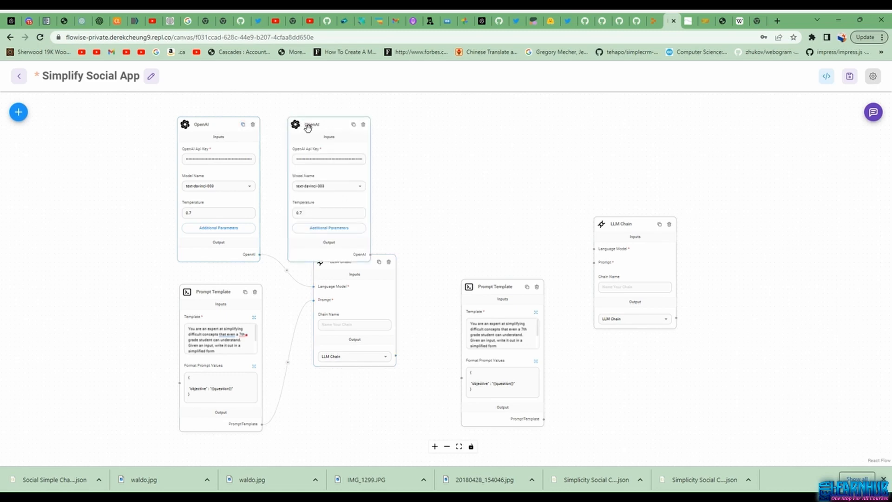
pyautogui.moveTo(308, 125); pyautogui.dragTo(482, 161)
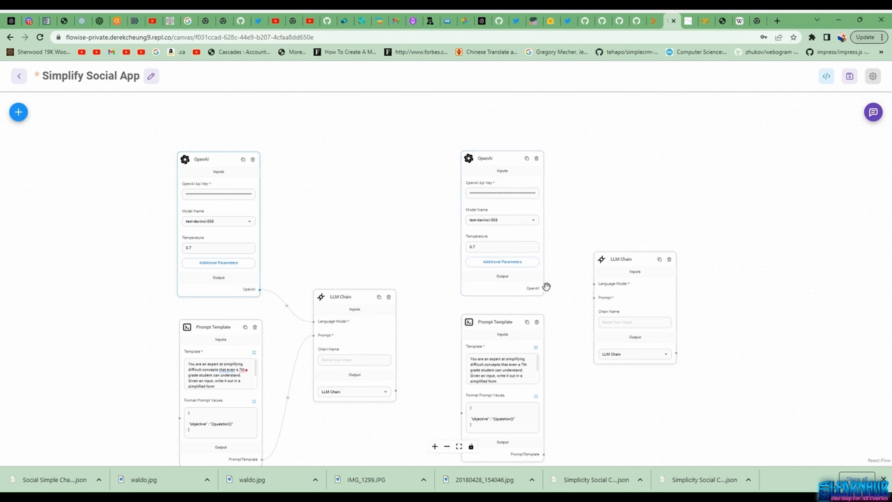
pyautogui.moveTo(570, 288); pyautogui.dragTo(596, 283)
pyautogui.moveTo(716, 412); pyautogui.dragTo(707, 366)
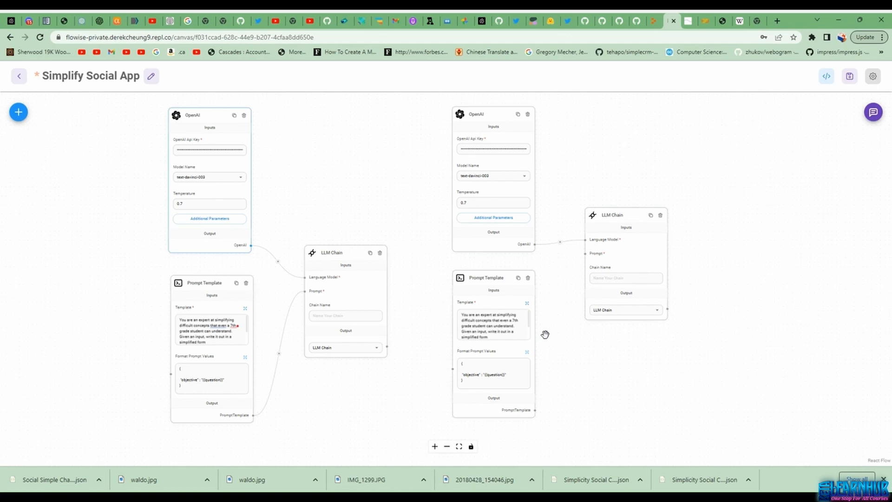
# Replace the copied Prompt Template's text with a social media expert prompt for an emoji tweet with a catchy summary, 4 bullet points and {objective}.
pyautogui.click(526, 306)
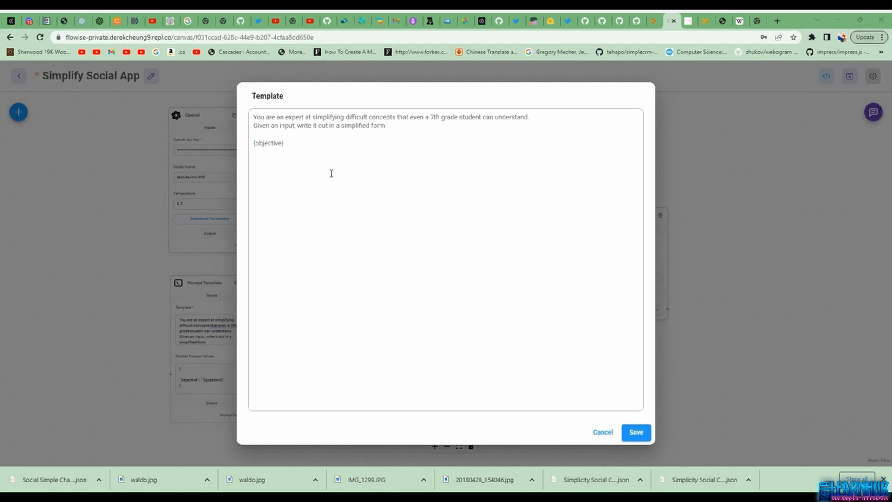
pyautogui.moveTo(310, 156); pyautogui.dragTo(249, 117)
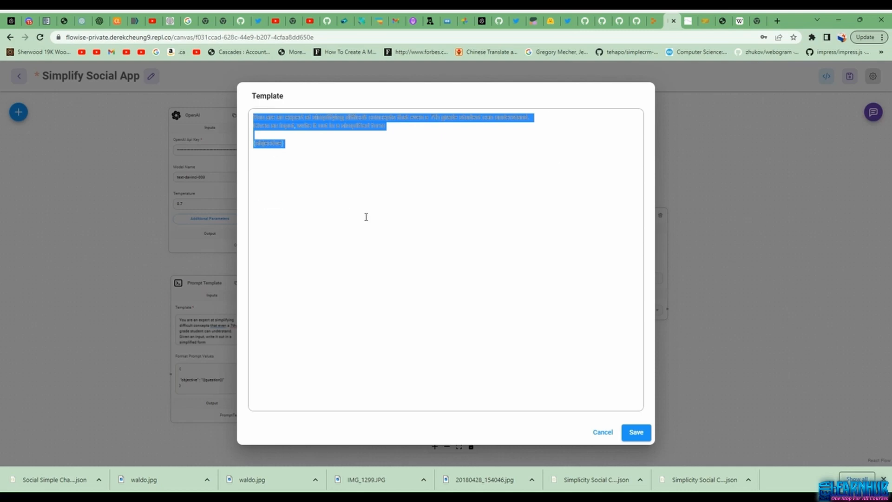
pyautogui.write('You are a social media expert.  Given the following information, your task is to create an engaging tweet using emojis as appropriate.  The tweet should start with a catchy summary and have 4 bullet points that follow.  Each of the bullets should be on a different line like this: - Bullet point - Bullet point  Add an emoji before each bullet point that represents that bullet point. If needed, break tweet into multiple tweets  Here is the content of the tweet:  {objective}')
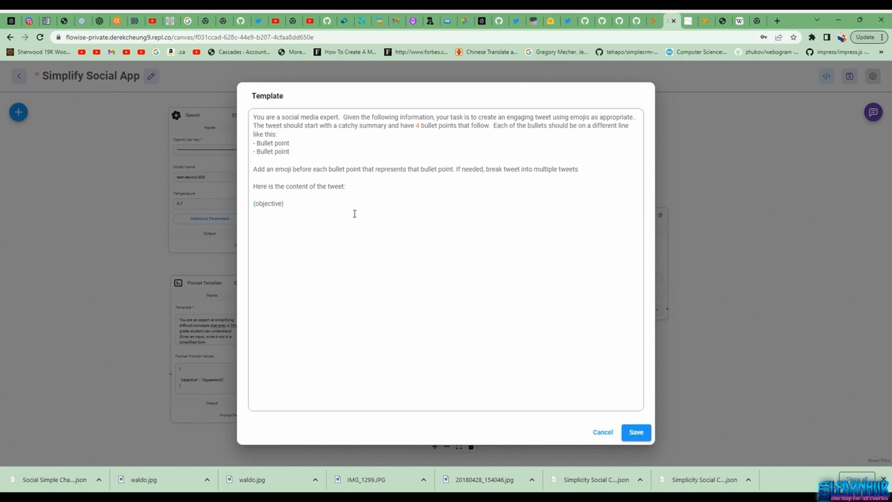
pyautogui.click(637, 433)
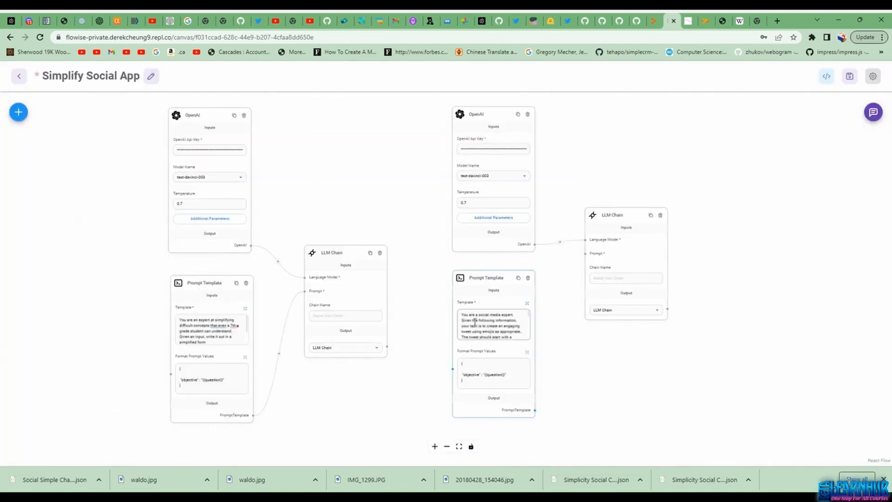
# Connect the social media Prompt Template's output to the second LLM Chain's Prompt input.
pyautogui.click(490, 371)
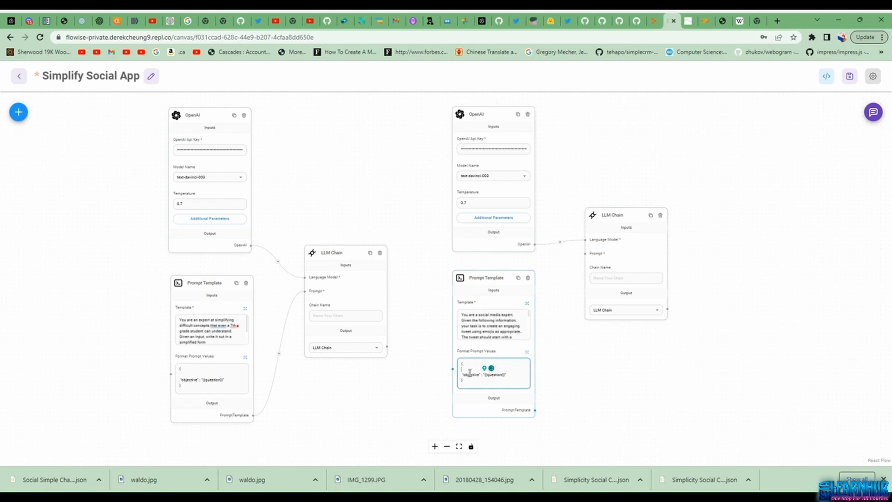
pyautogui.click(401, 339)
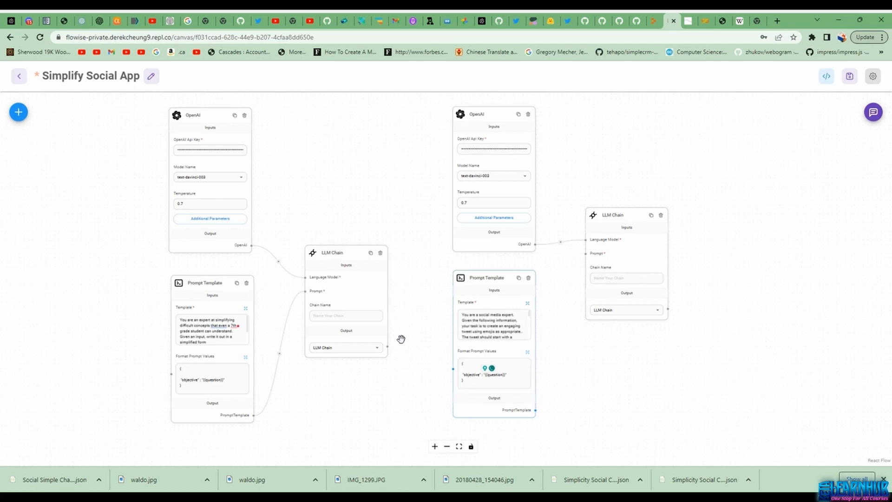
pyautogui.moveTo(387, 346); pyautogui.dragTo(454, 368)
pyautogui.moveTo(535, 410); pyautogui.dragTo(586, 253)
# Set the first LLM Chain's output to Output Prediction and connect it to the social media Prompt Template's input.
pyautogui.click(378, 352)
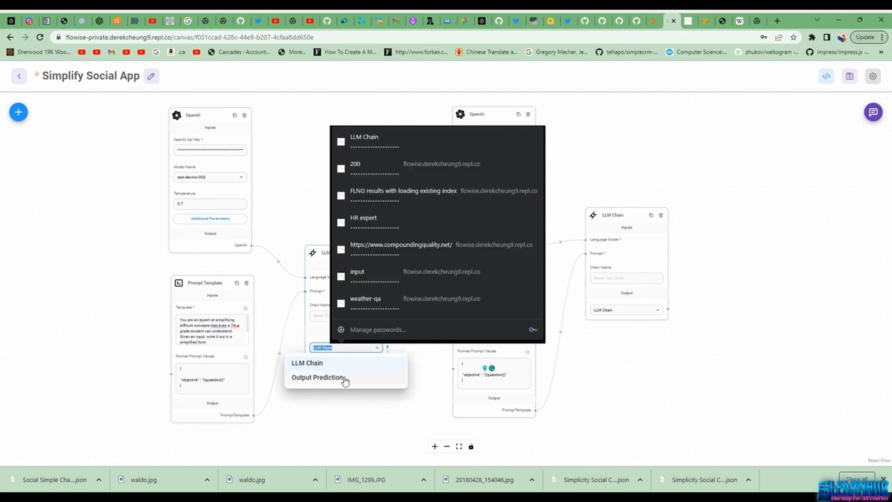
pyautogui.click(344, 378)
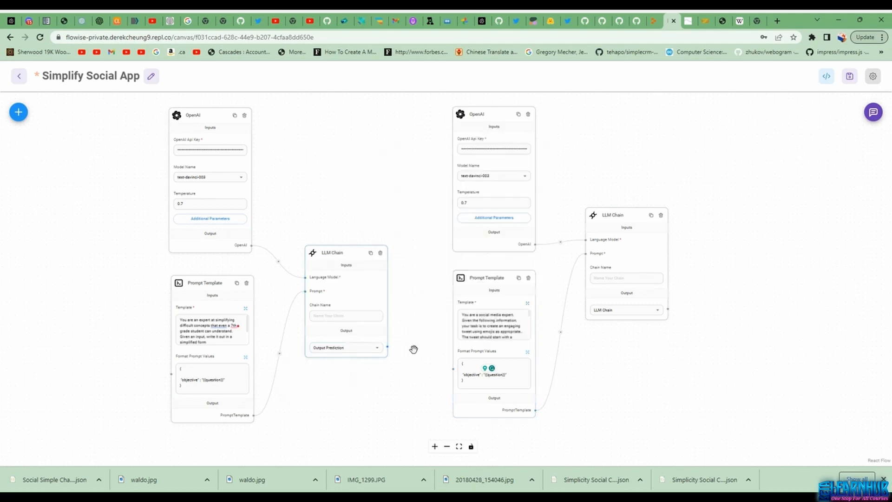
pyautogui.moveTo(387, 346); pyautogui.dragTo(534, 362)
# Set the social media Prompt Template's objective value to the first LLM Chain's prediction, {{llmChain_0.data.instance}}, and save the format prompt values.
pyautogui.click(528, 352)
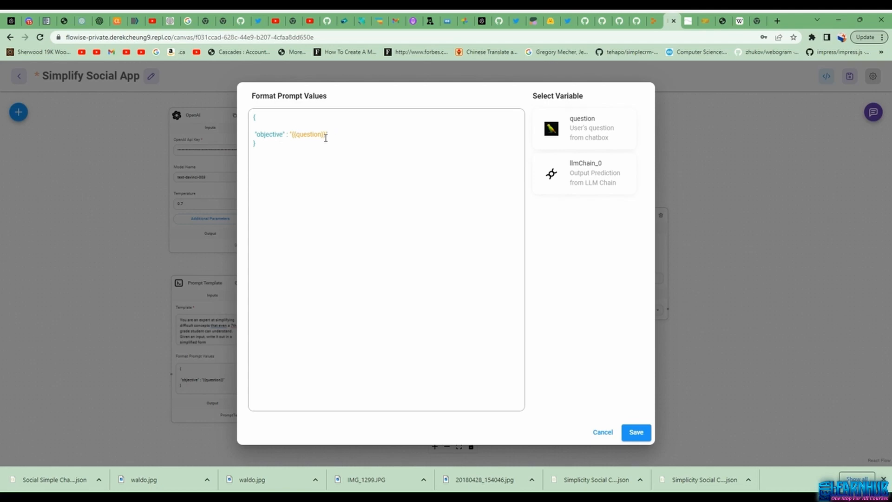
pyautogui.moveTo(326, 137); pyautogui.dragTo(290, 137)
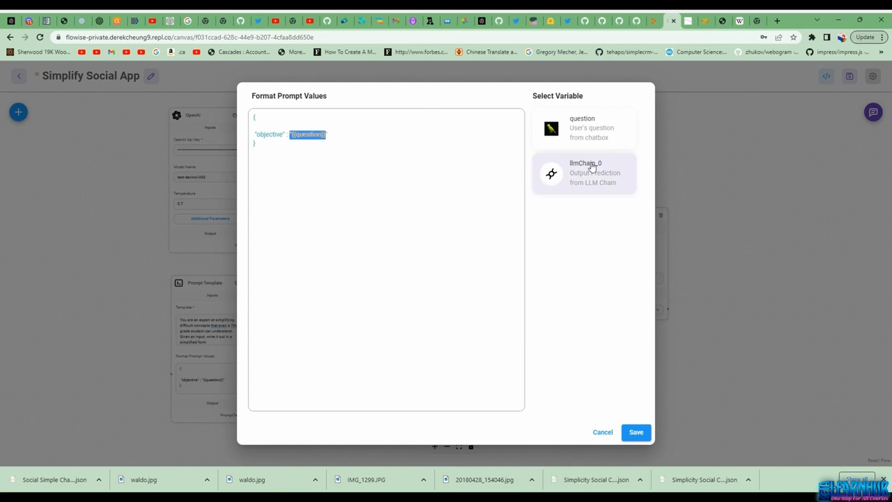
pyautogui.press('BackSpace')
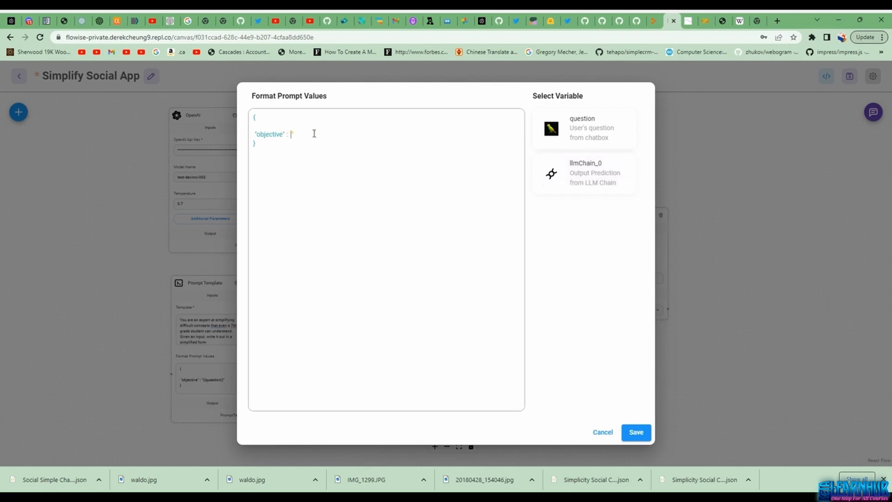
pyautogui.click(598, 187)
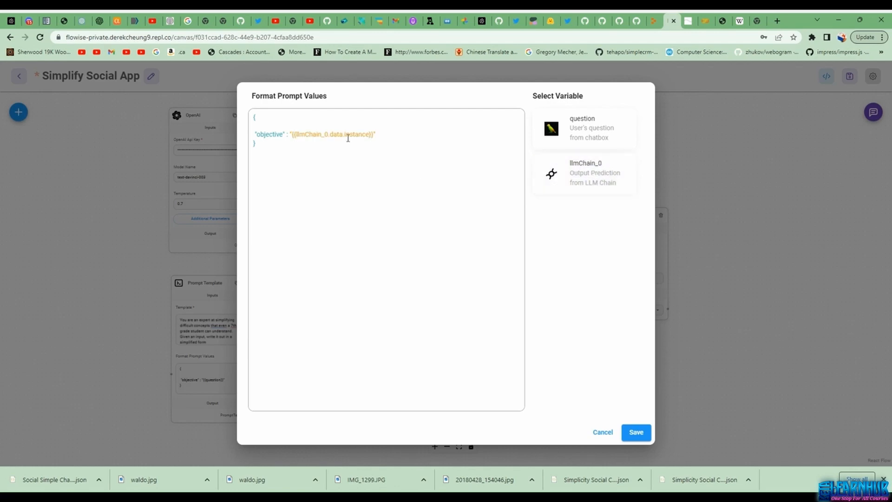
pyautogui.click(636, 432)
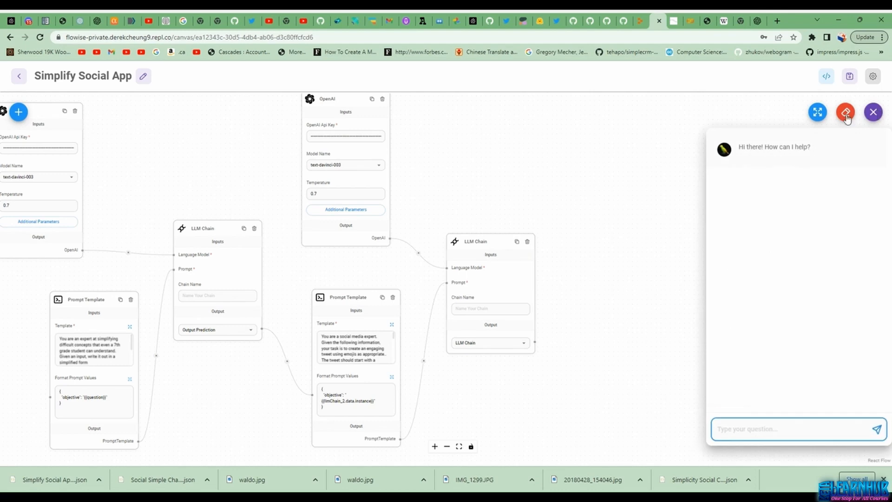
# Paste the copied passage on calculus applications in engineering and optimization into the expanded chat of Simplify Social App and send it.
pyautogui.click(817, 113)
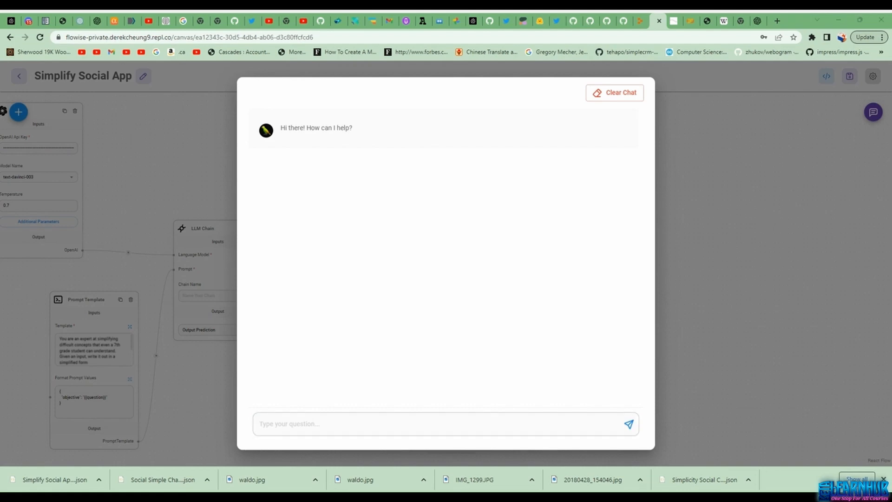
pyautogui.click(420, 422)
pyautogui.hotkey('ctrl', 'v')
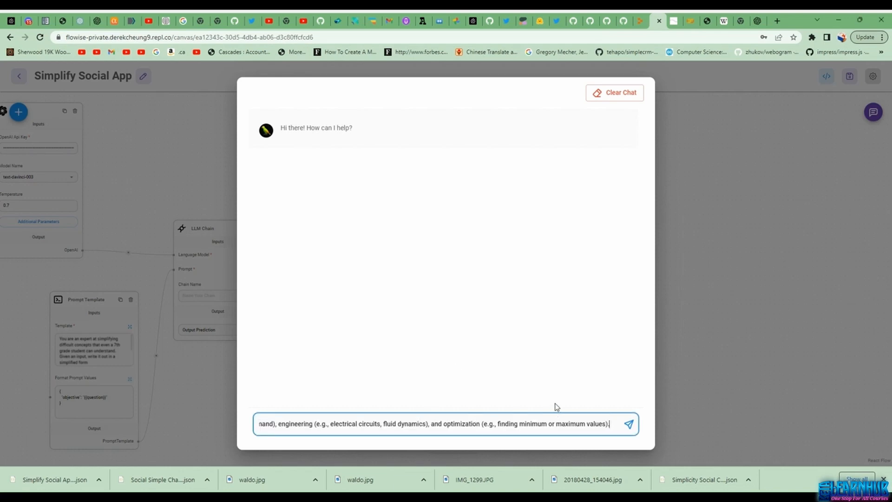
pyautogui.click(629, 423)
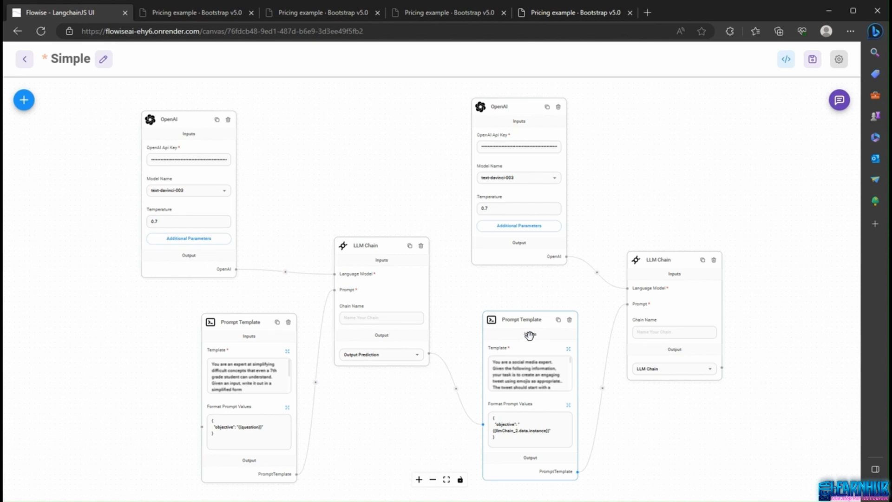
# Add "When creating tweet, first translate the content to Spanish" and "Tweet:" below {objective} in the social media Prompt Template, and save the chatflow.
pyautogui.click(568, 349)
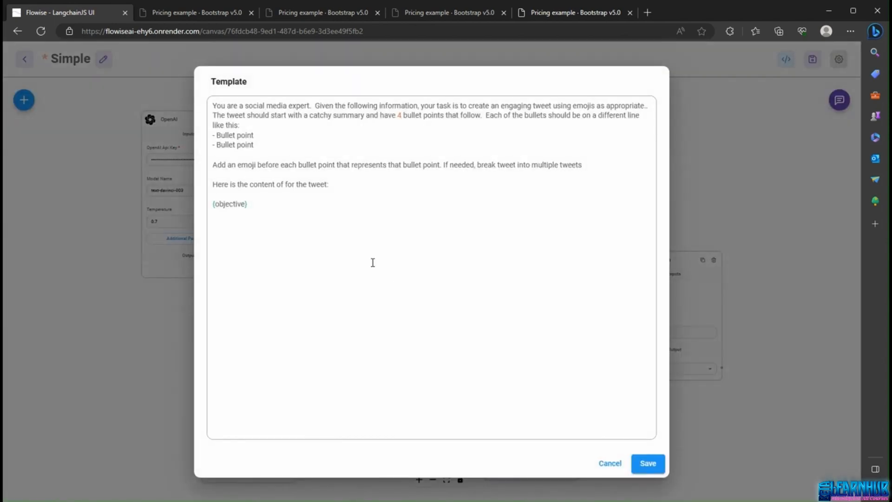
pyautogui.click(349, 211)
pyautogui.hotkey('alt', 'Tab')
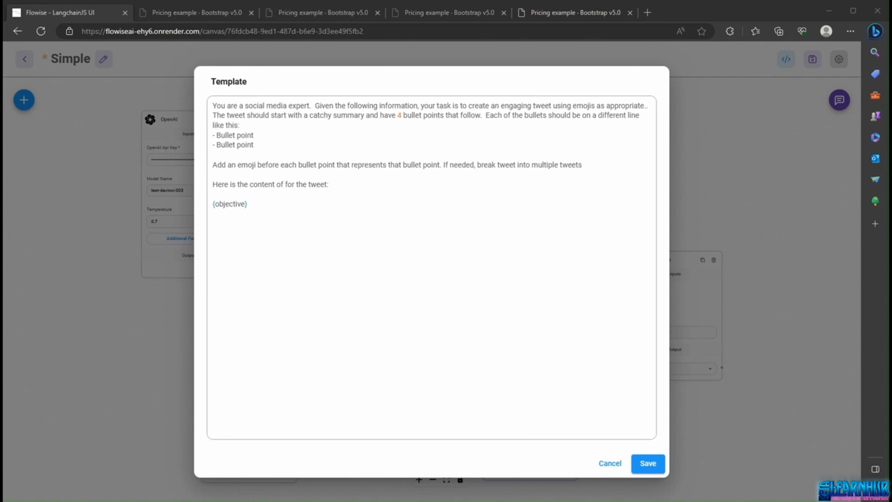
pyautogui.click(289, 225)
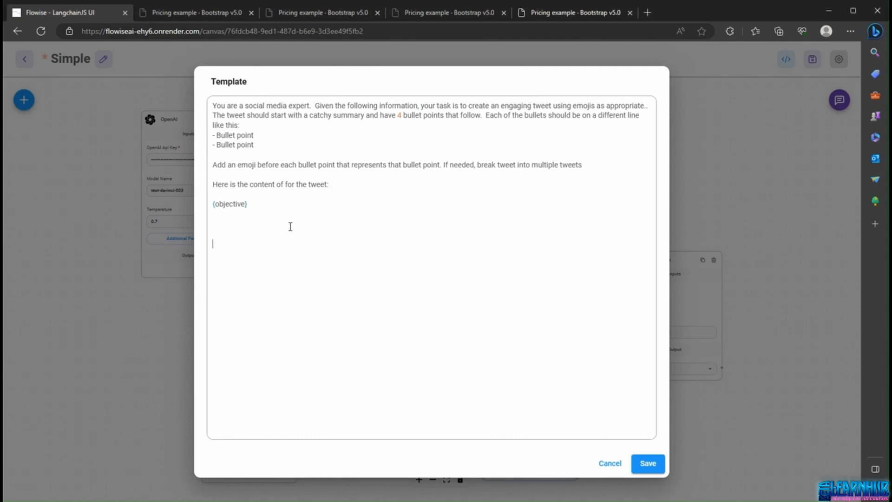
pyautogui.write('When creating tweet, first translate the content to Spanish  Tweet:')
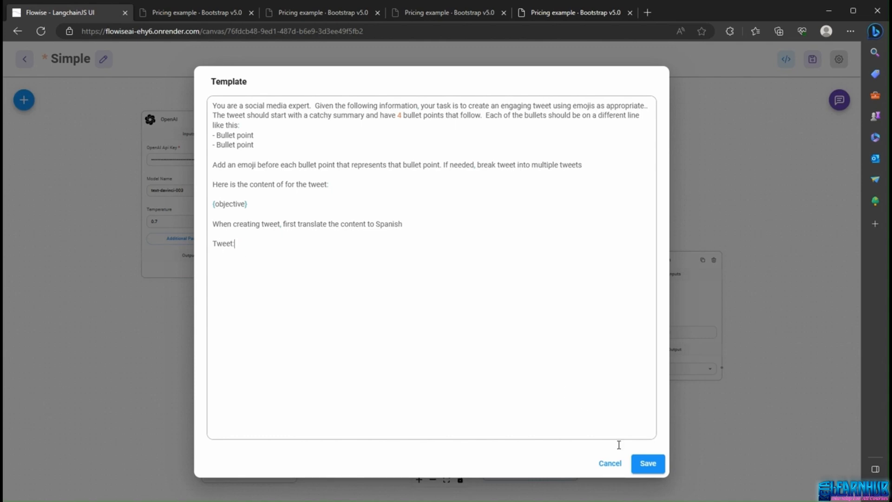
pyautogui.click(651, 462)
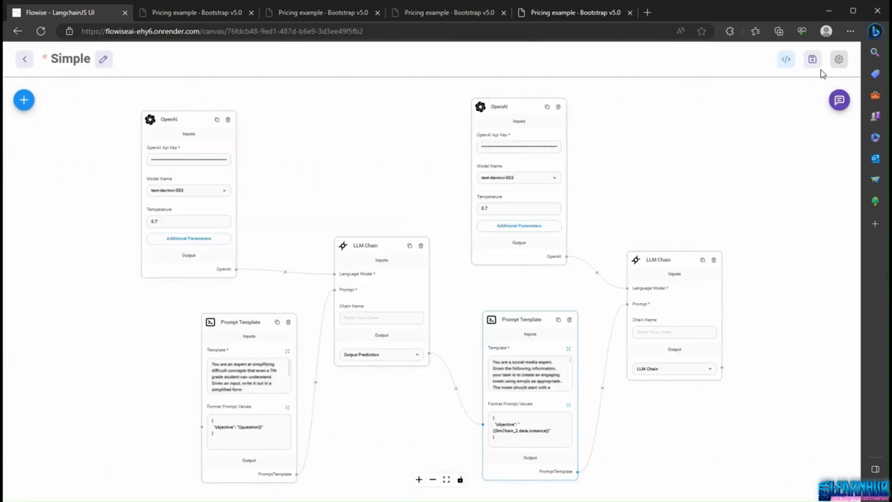
pyautogui.click(812, 59)
# Send the differential and integral calculus passage in the expanded chat to test the Spanish tweet.
pyautogui.click(840, 99)
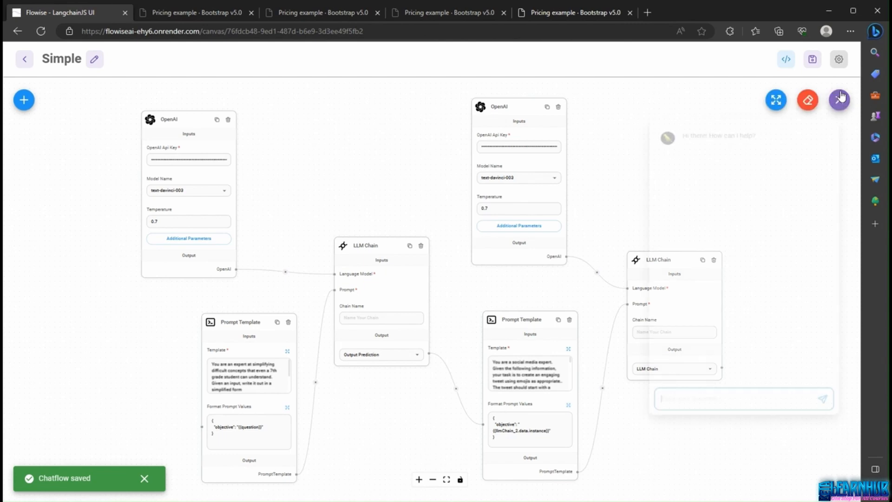
pyautogui.click(776, 100)
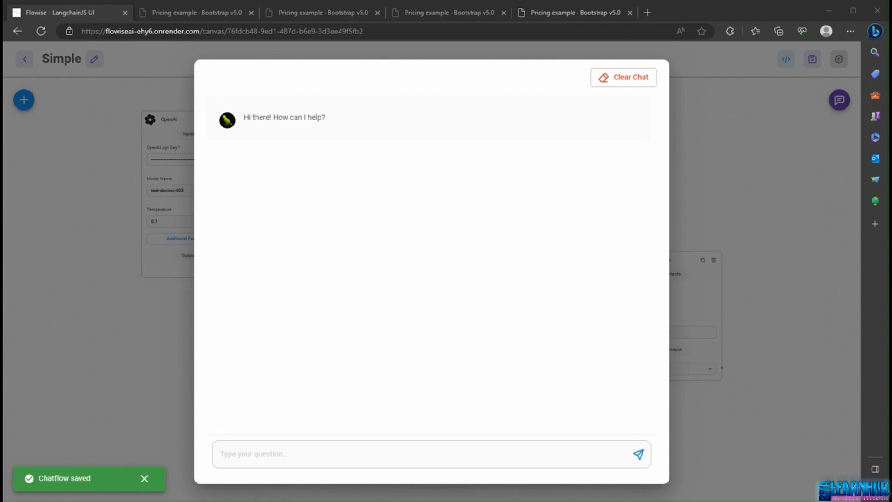
pyautogui.click(274, 452)
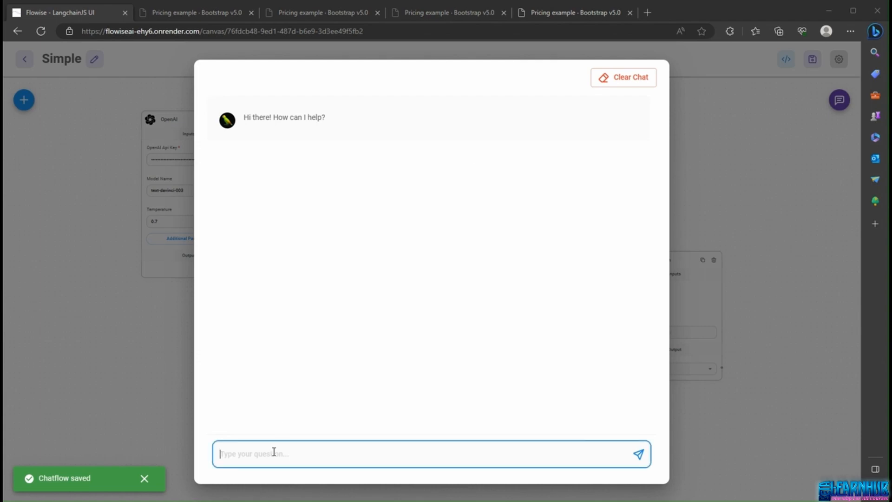
pyautogui.write('Differential calculus focuses on the concept of the derivative. The derivative of a function represents its rate of change at any given point. It helps us understand how a function behaves locally, by determining its slope or steepness at different points. The derivative allows us to find instantaneous rates of change, tangent lines to curves, and critical points where functions reach maximum or minimum values.  Integral calculus, on the other hand, deals with the concept of the integral. An integral is a mathematical tool used to calculate the accumulation of quantities over an interval. It can be interpreted as the area under a curve or the sum of infinitely small quantities. Integration helps us solve problems involving total accumulation, finding areas and volumes, and determining the average value of a function over a given interval.')
pyautogui.click(631, 433)
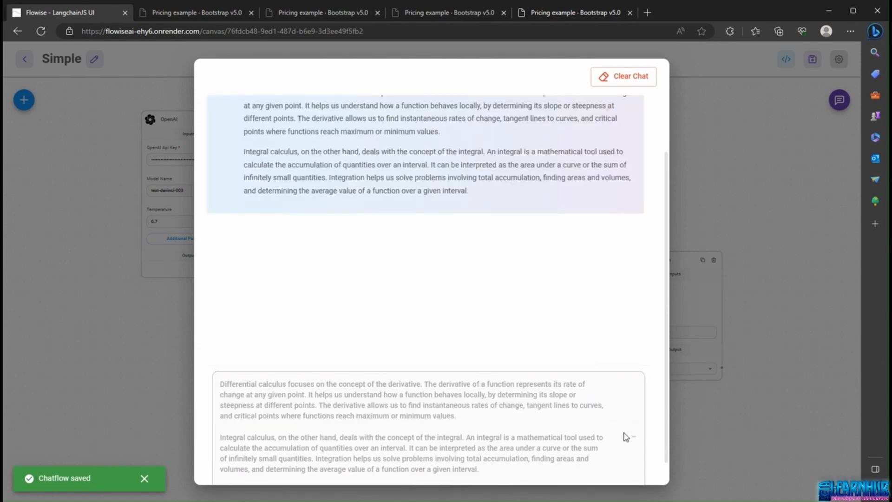
pyautogui.scroll(2, 525, 351)
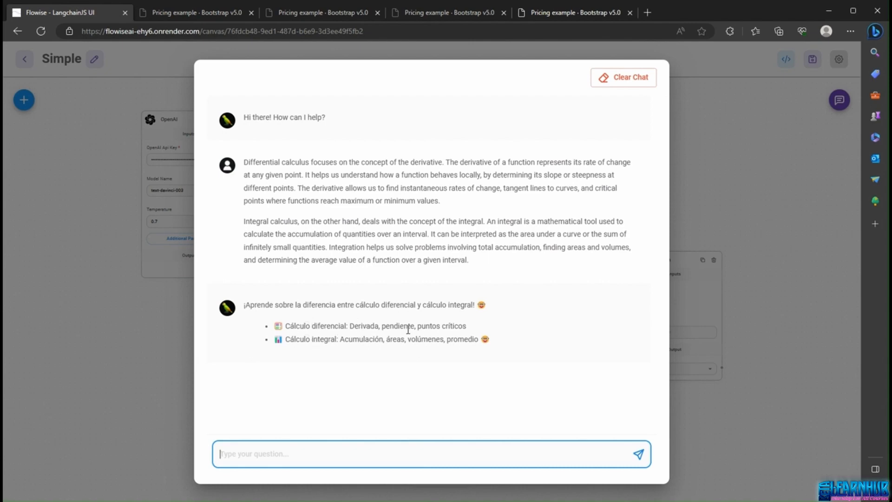
# Clear the Spanish test's chat history and close the expanded chat.
pyautogui.click(641, 83)
pyautogui.click(527, 296)
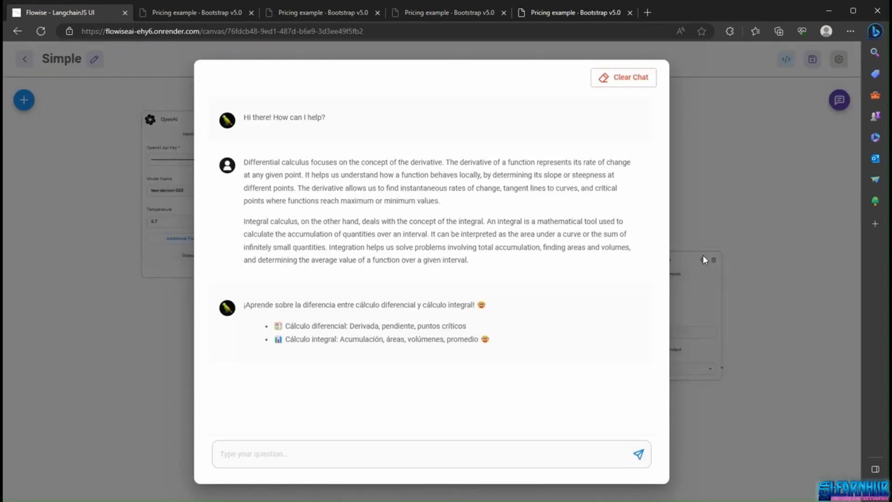
pyautogui.click(709, 177)
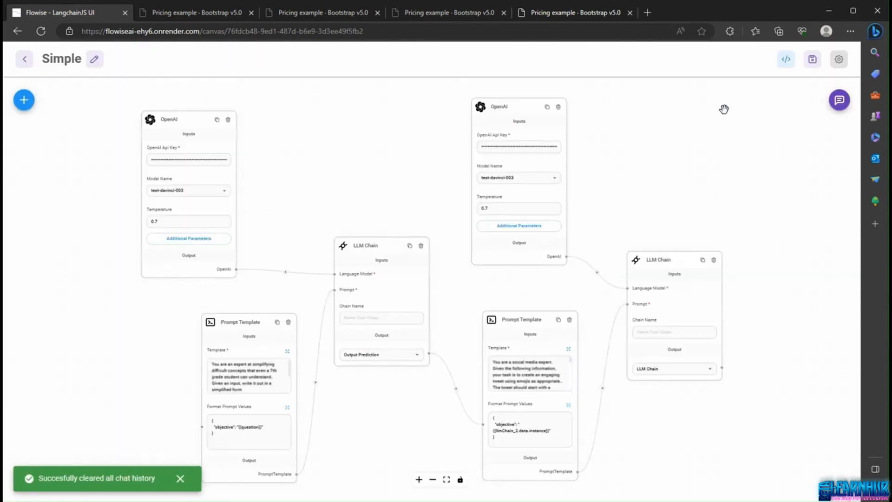
# Change the translation language in the social media Prompt Template to French and save the chatflow.
pyautogui.click(568, 349)
pyautogui.doubleClick(382, 226)
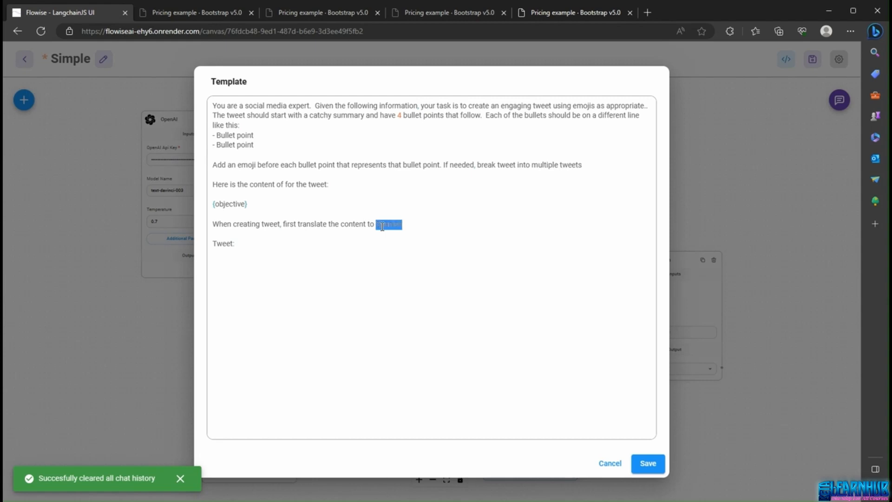
pyautogui.write('Fre')
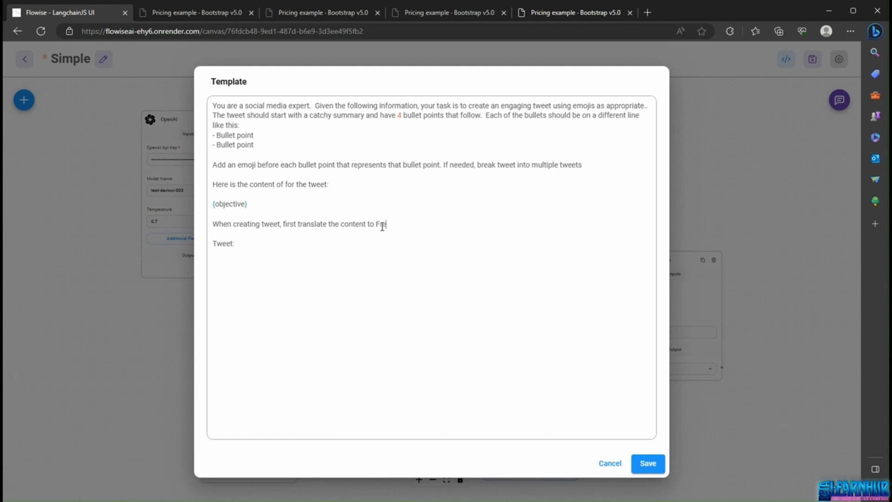
pyautogui.write('nch')
pyautogui.click(648, 464)
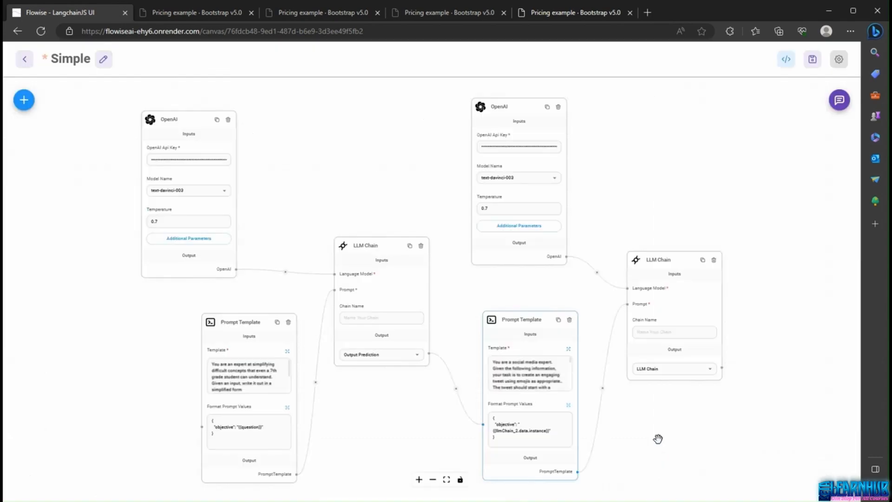
pyautogui.click(812, 59)
# Send the differential and integral calculus passage in the expanded chat to test the French tweet.
pyautogui.click(840, 102)
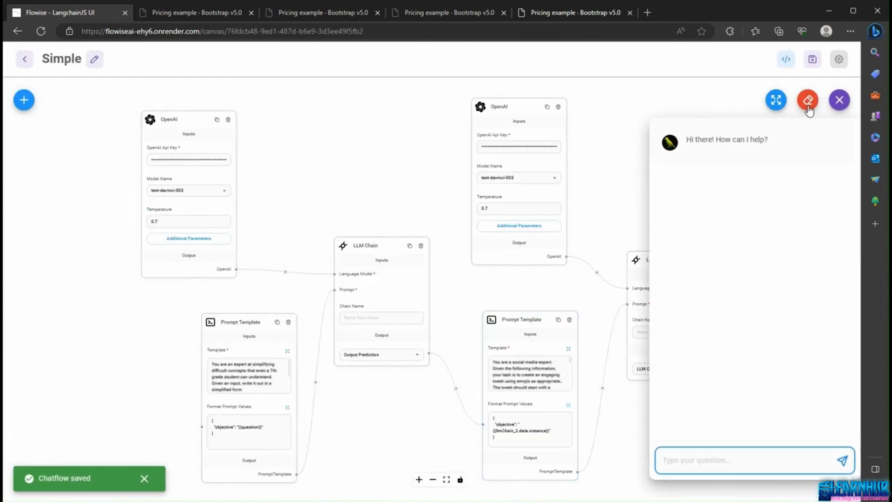
pyautogui.click(784, 110)
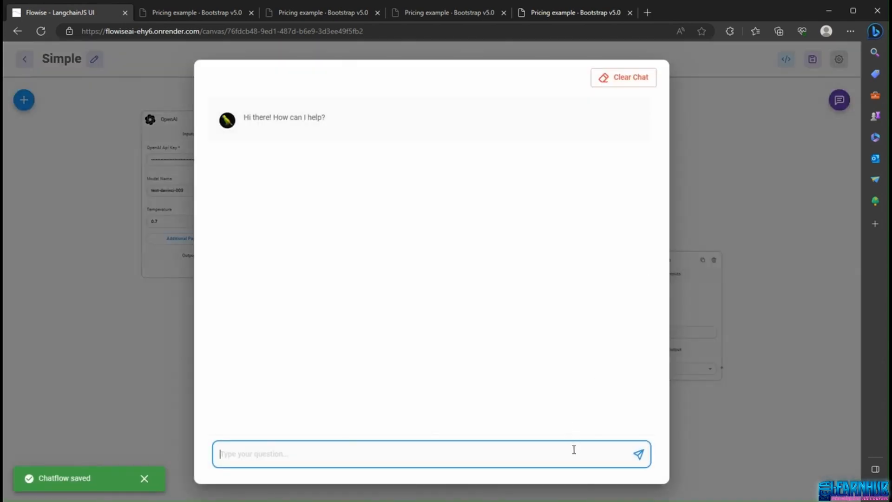
pyautogui.write('Differential calculus focuses on the concept of the derivative. The derivative of a function represents its rate of change at any given point. It helps us understand how a function behaves locally, by determining its slope or steepness at different points. The derivative allows us to find instantaneous rates of change, tangent lines to curves, and critical points where functions reach maximum or minimum values.  Integral calculus, on the other hand, deals with the concept of the integral. An integral is a mathematical tool used to calculate the accumulation of quantities over an interval. It can be interpreted as the area under a curve or the sum of infinitely small quantities. Integration helps us solve problems involving total accumulation, finding areas and volumes, and determining the average value of a function over a given interval.')
pyautogui.click(632, 432)
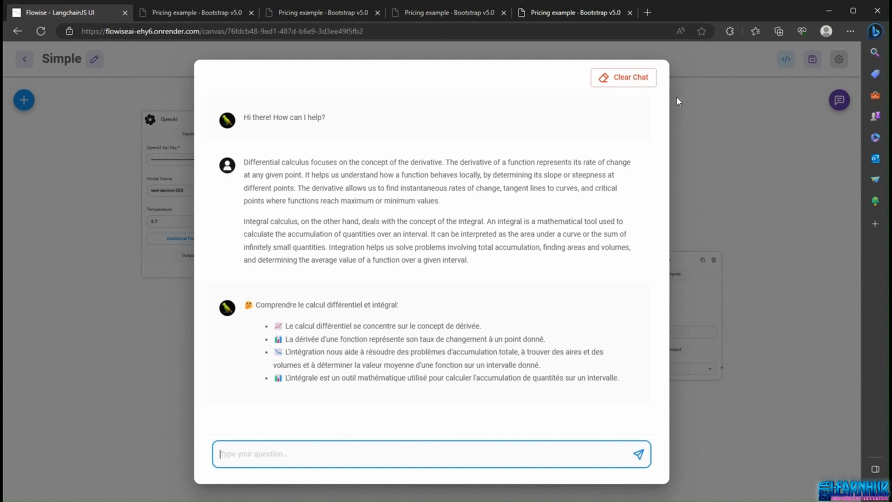
# Clear the French test's chat history and close the expanded chat.
pyautogui.click(649, 78)
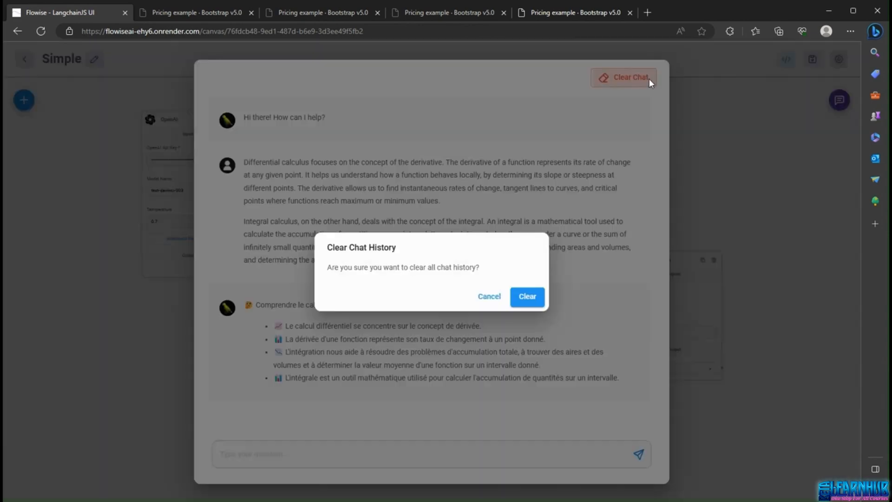
pyautogui.click(519, 298)
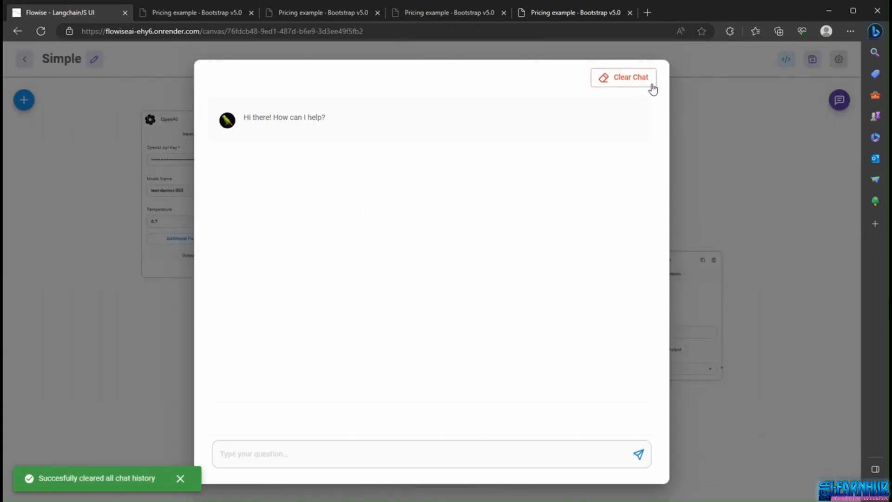
pyautogui.click(716, 105)
# Change the translation language in the social media Prompt Template to Chinese and save the chatflow.
pyautogui.click(557, 369)
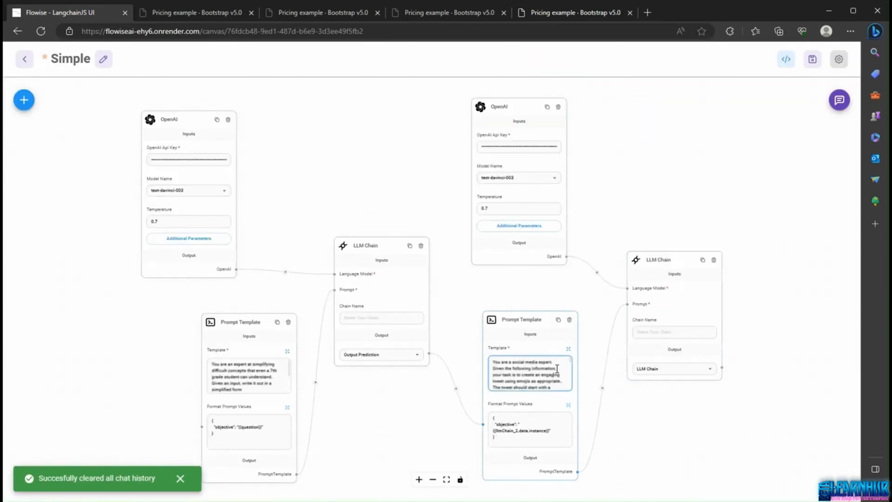
pyautogui.click(567, 348)
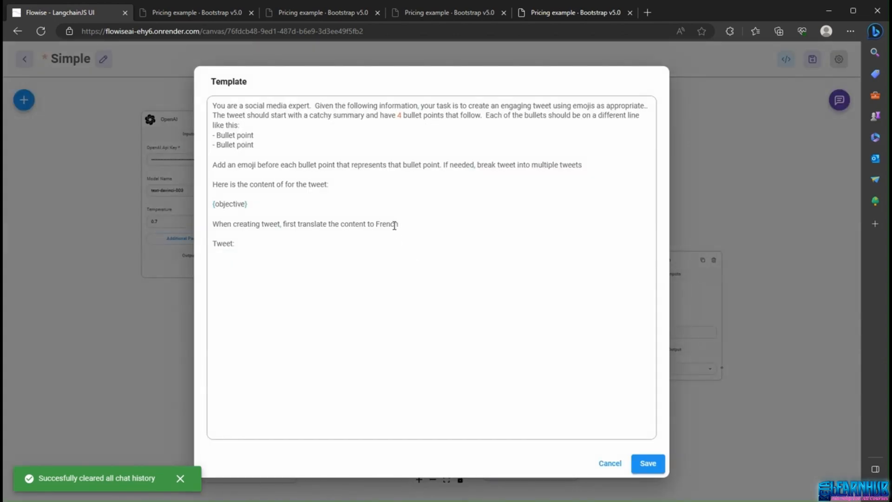
pyautogui.doubleClick(393, 226)
pyautogui.write('Chiens')
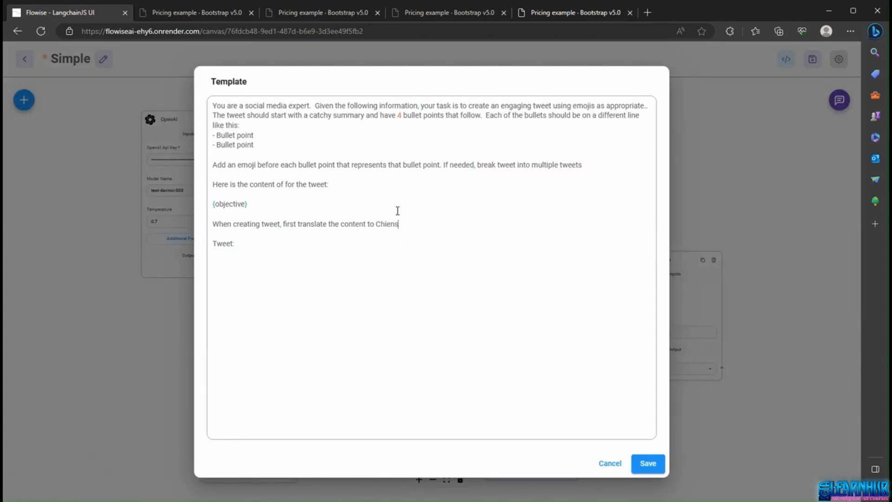
pyautogui.press('BackSpace')
pyautogui.press('BackSpace')
pyautogui.write('nese')
pyautogui.click(648, 463)
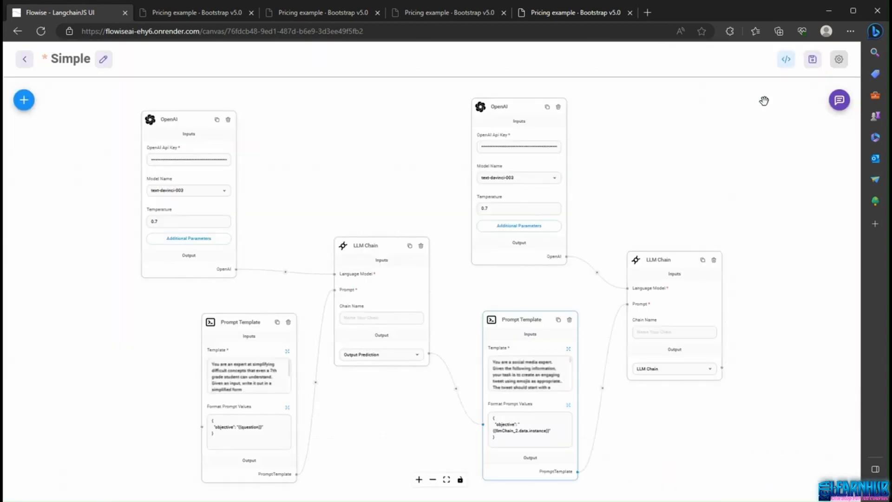
pyautogui.click(813, 59)
# Send the differential and integral calculus passage in the expanded chat to test the Chinese tweet.
pyautogui.click(839, 99)
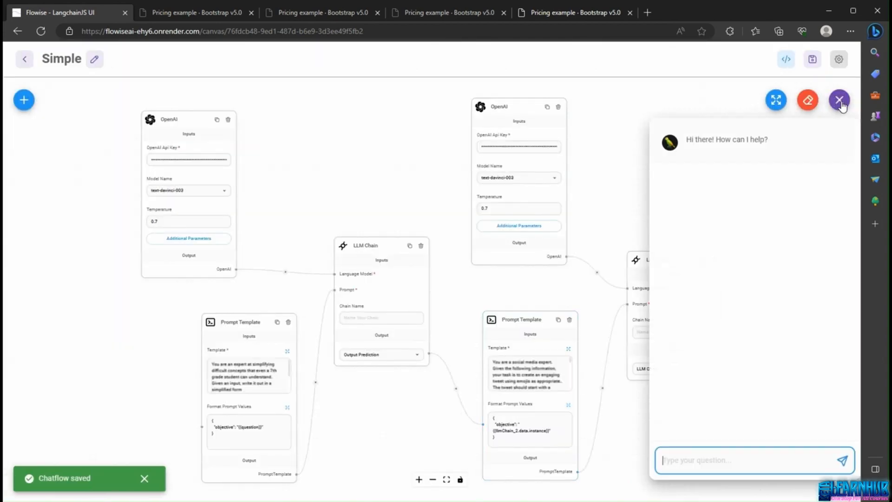
pyautogui.click(775, 99)
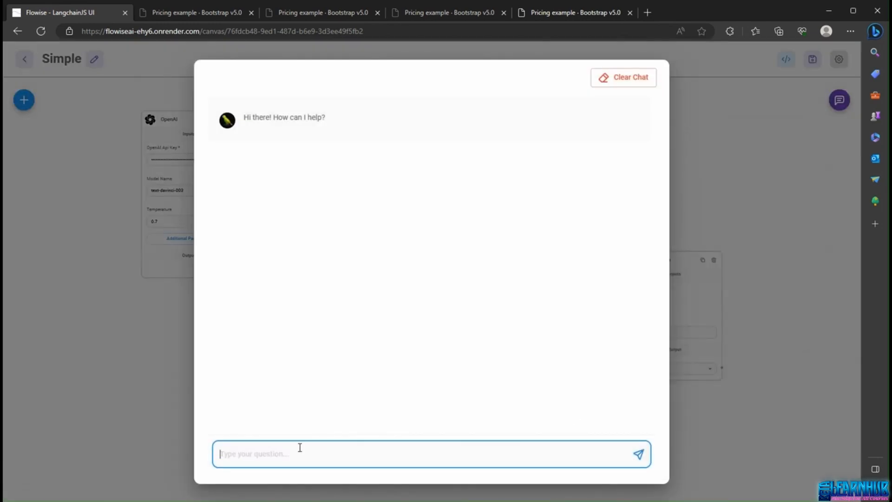
pyautogui.write('Differential calculus focuses on the concept of the derivative. The derivative of a function represents its rate of change at any given point. It helps us understand how a function behaves locally, by determining its slope or steepness at different points. The derivative allows us to find instantaneous rates of change, tangent lines to curves, and critical points where functions reach maximum or minimum values.  Integral calculus, on the other hand, deals with the concept of the integral. An integral is a mathematical tool used to calculate the accumulation of quantities over an interval. It can be interpreted as the area under a curve or the sum of infinitely small quantities. Integration helps us solve problems involving total accumulation, finding areas and volumes, and determining the average value of a function over a given interval.')
pyautogui.click(629, 431)
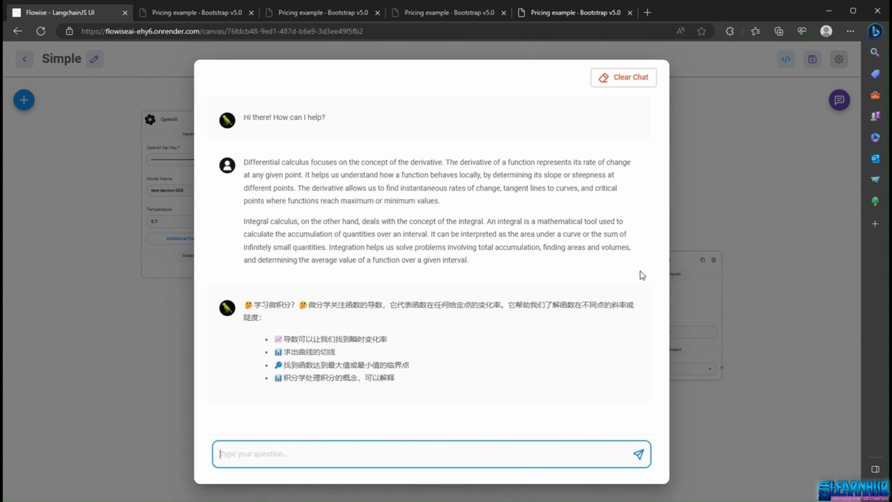
# Clear the Chinese test's chat history and close the expanded chat.
pyautogui.click(651, 85)
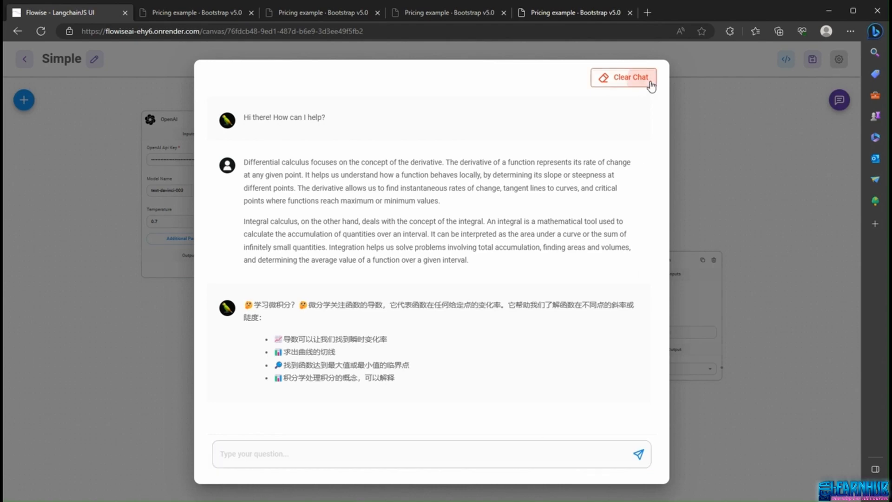
pyautogui.click(529, 295)
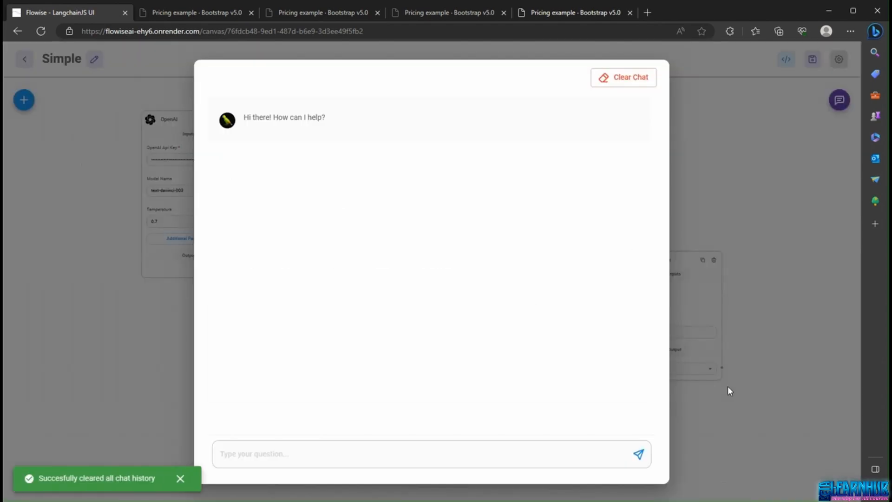
pyautogui.click(745, 410)
# Change the translation language in the social media Prompt Template to Hindi and save the chatflow.
pyautogui.click(543, 377)
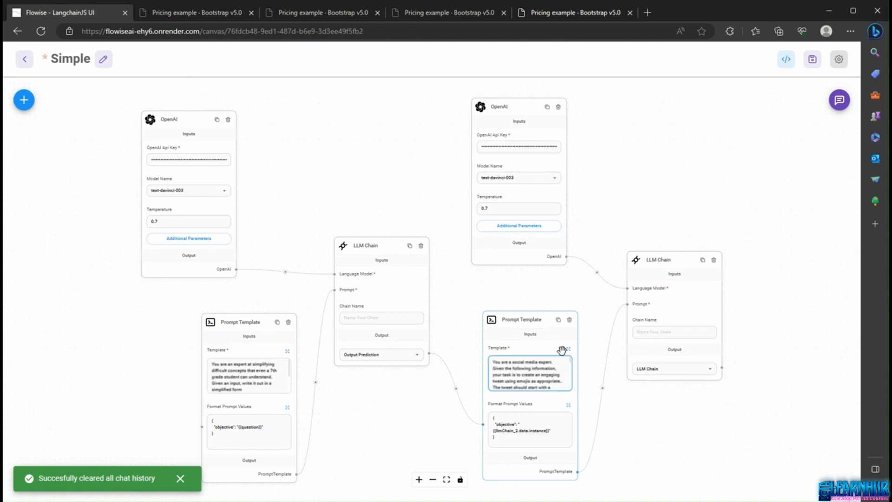
pyautogui.click(568, 349)
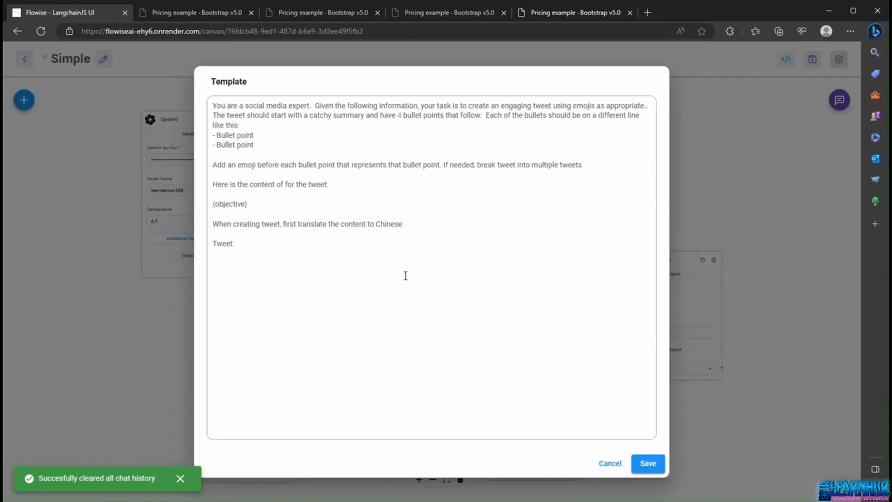
pyautogui.doubleClick(390, 223)
pyautogui.write('Hindi')
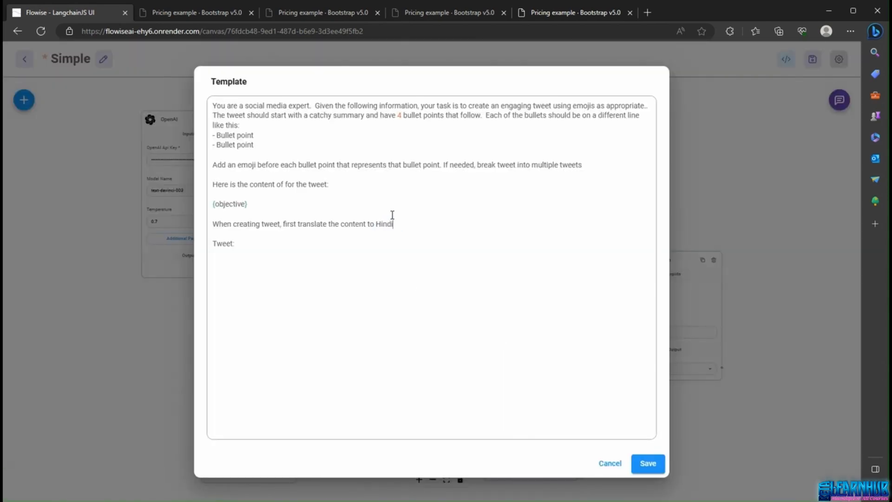
pyautogui.click(647, 463)
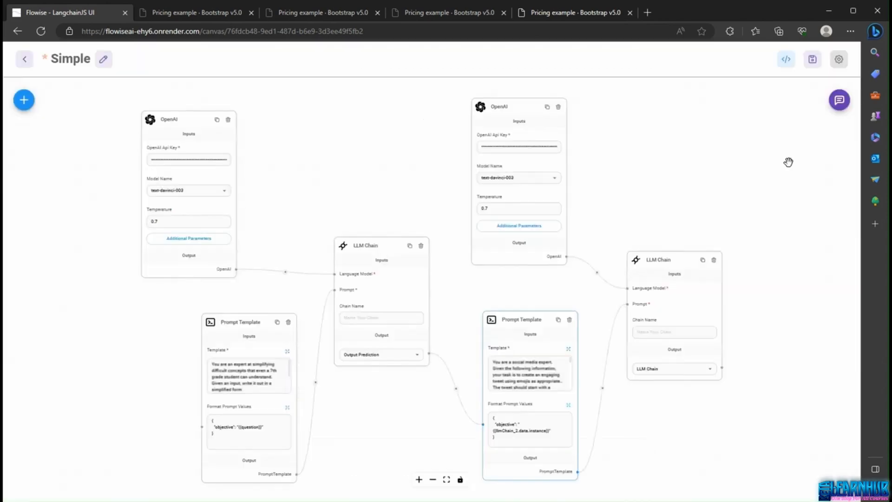
pyautogui.click(813, 61)
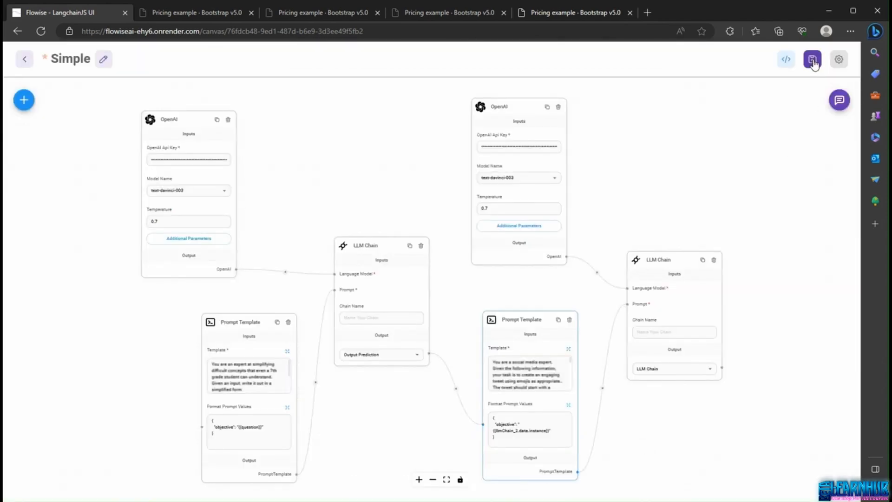
# Send the differential and integral calculus passage in the expanded chat to test the Hindi tweet.
pyautogui.click(839, 99)
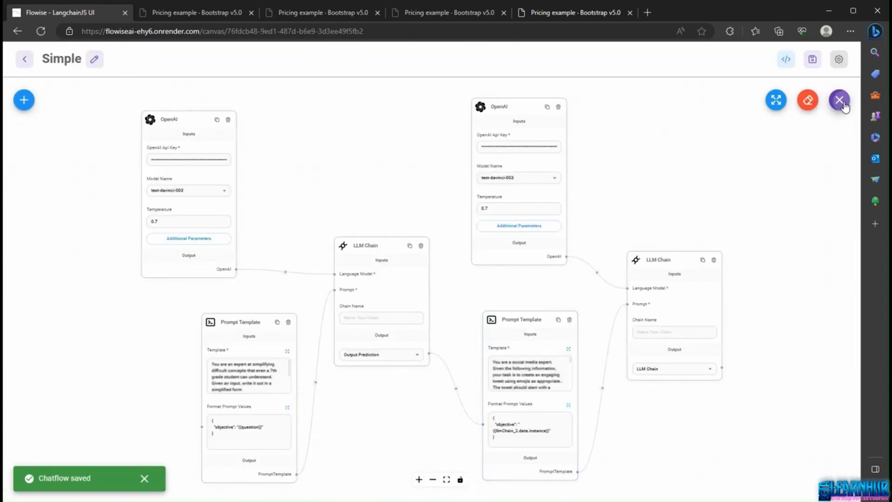
pyautogui.click(776, 100)
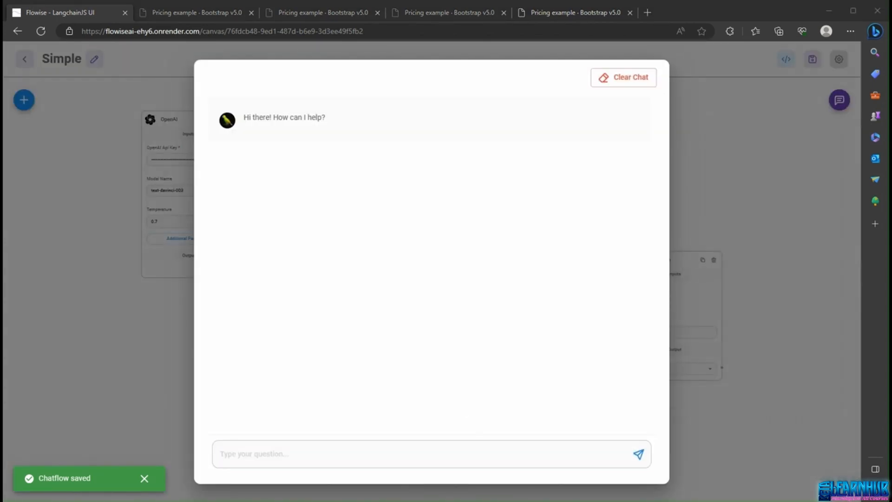
pyautogui.write('Differential calculus focuses on the concept of the derivative. The derivative of a function represents its rate of change at any given point. It helps us understand how a function behaves locally, by determining its slope or steepness at different points. The derivative allows us to find instantaneous rates of change, tangent lines to curves, and critical points where functions reach maximum or minimum values.  Integral calculus, on the other hand, deals with the concept of the integral. An integral is a mathematical tool used to calculate the accumulation of quantities over an interval. It can be interpreted as the area under a curve or the sum of infinitely small quantities. Integration helps us solve problems involving total accumulation, finding areas and volumes, and determining the average value of a function over a given interval.')
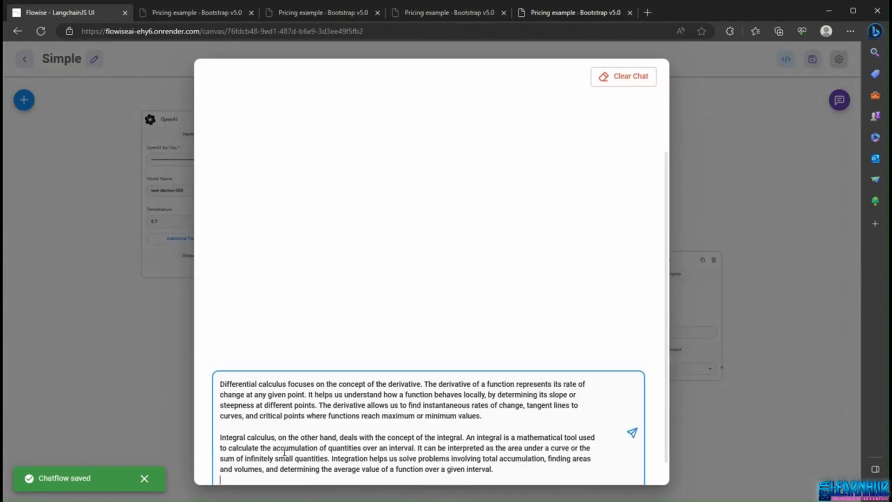
pyautogui.click(632, 432)
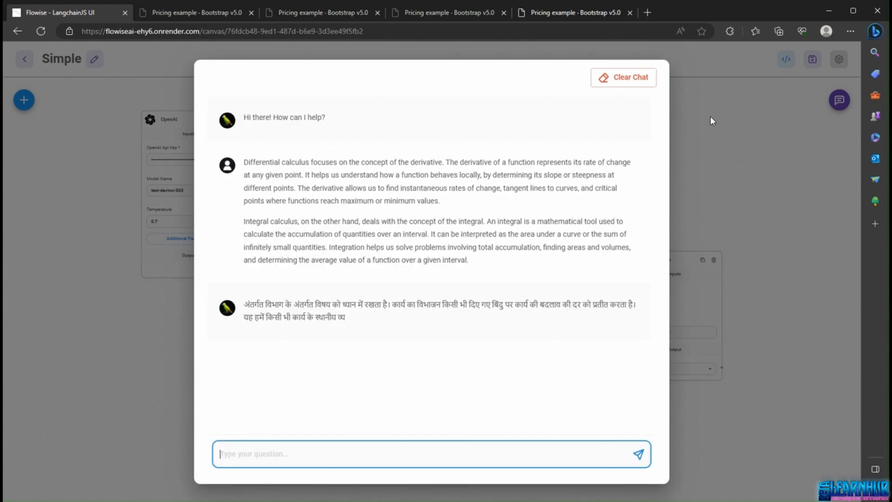
# Clear the Hindi test's chat history and close the expanded chat.
pyautogui.click(623, 76)
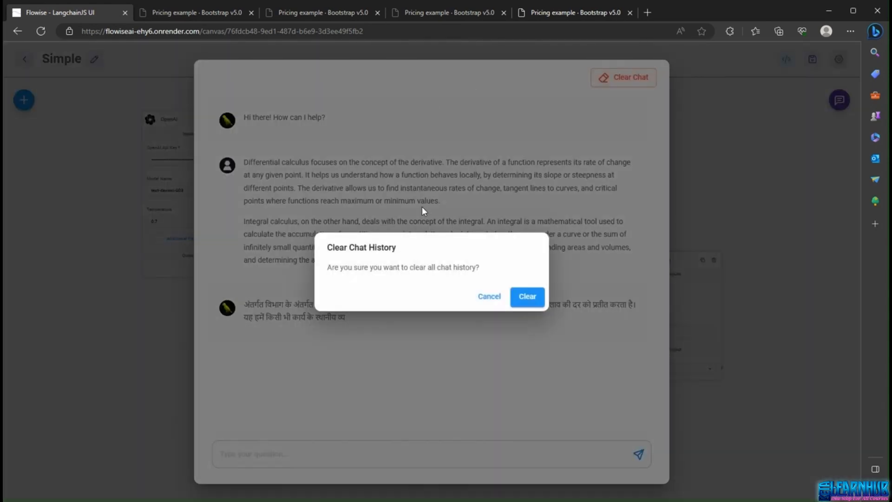
pyautogui.click(530, 299)
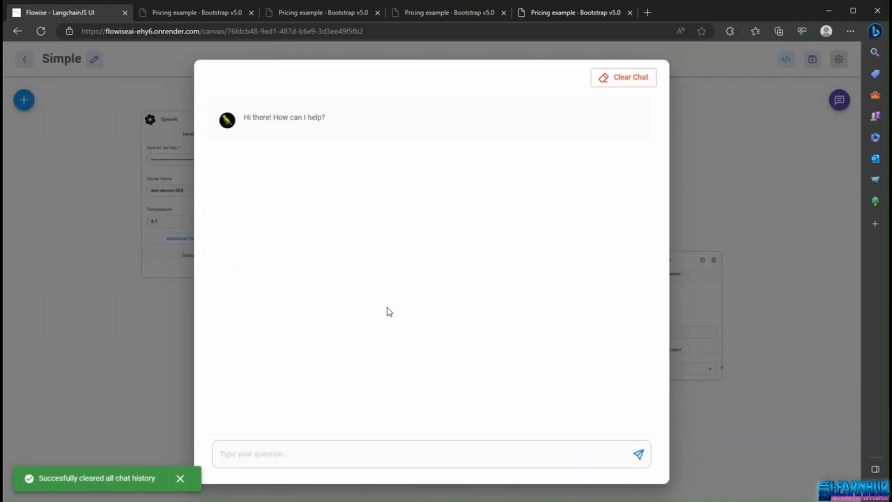
pyautogui.click(770, 227)
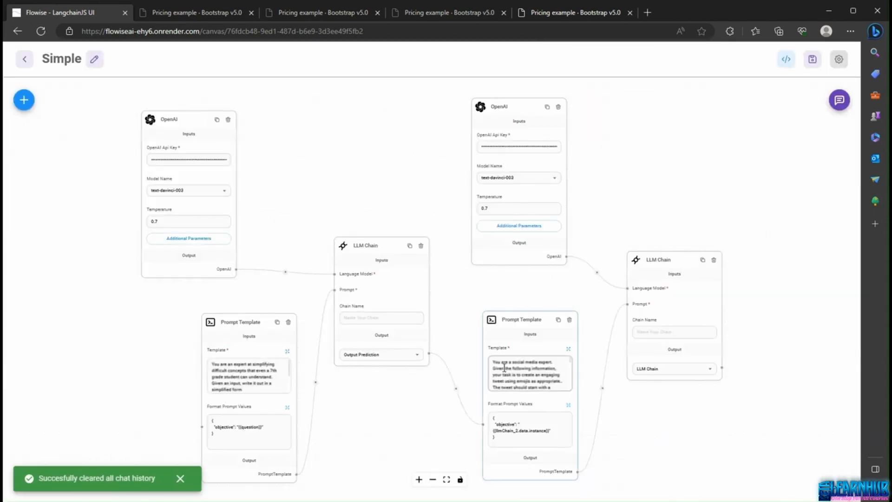
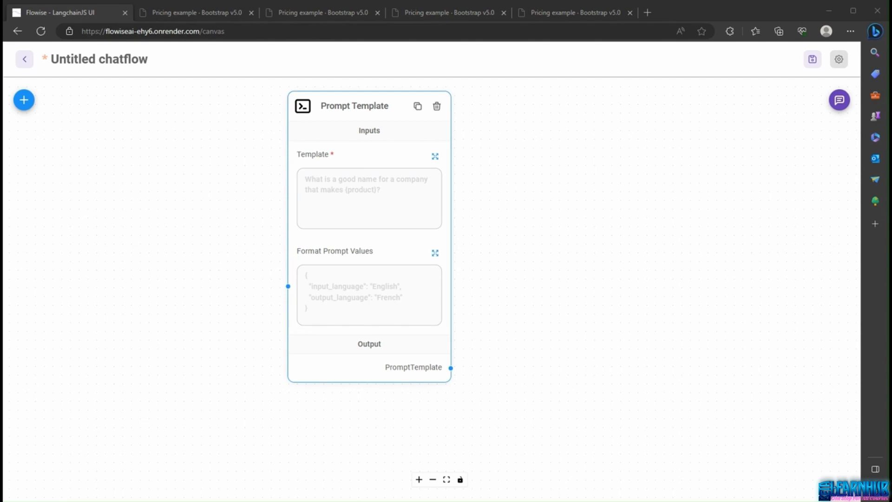
# Fill the Prompt Template with the life coach problem-solver prompt using {objective}, adding "Suggest 3 possible solutions. Be very concise. A lengthy explanation is not required.".
pyautogui.click(394, 187)
pyautogui.hotkey('ctrl', 'v')
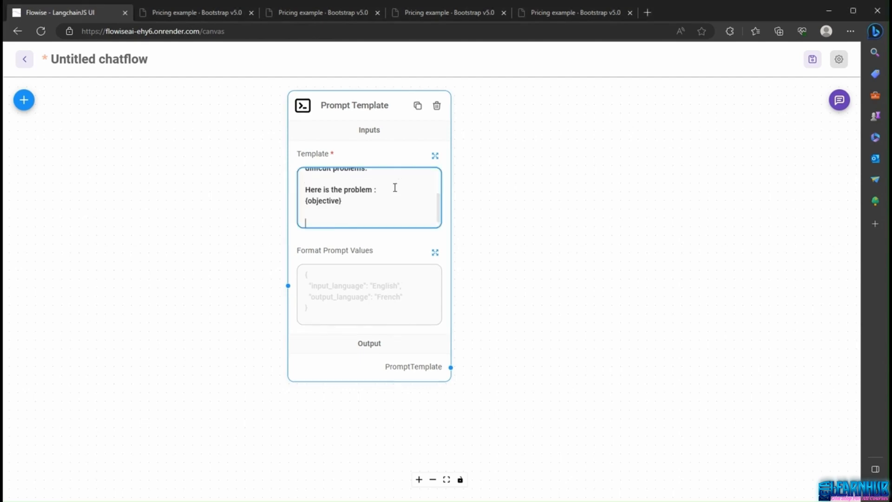
pyautogui.click(435, 157)
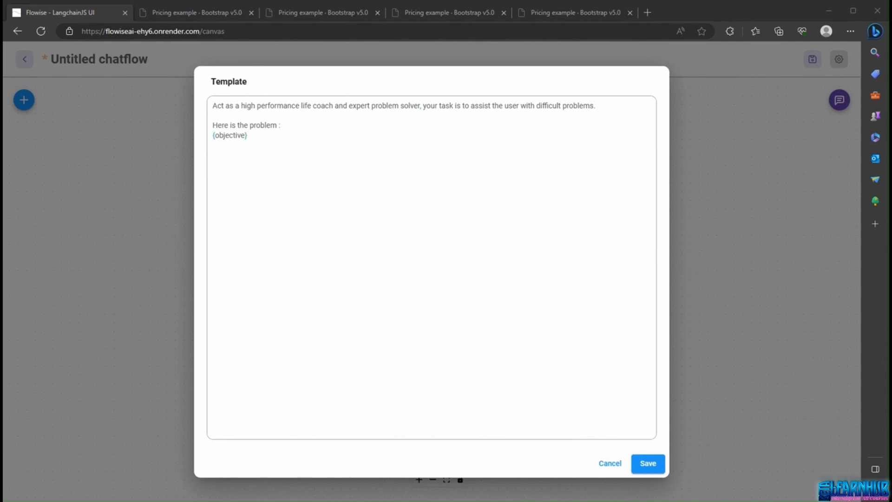
pyautogui.click(299, 168)
pyautogui.click(296, 150)
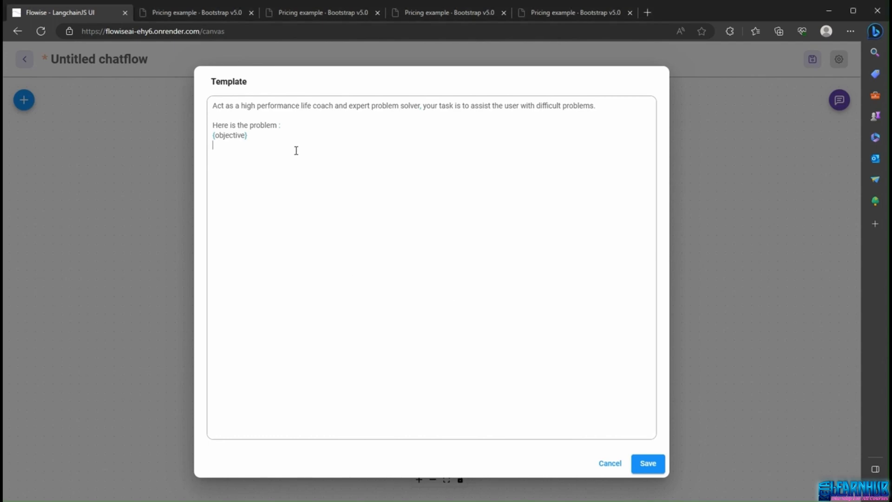
pyautogui.write('Suggest 3 possible solutions. Be very concise.  A lengthy explanation is not required.')
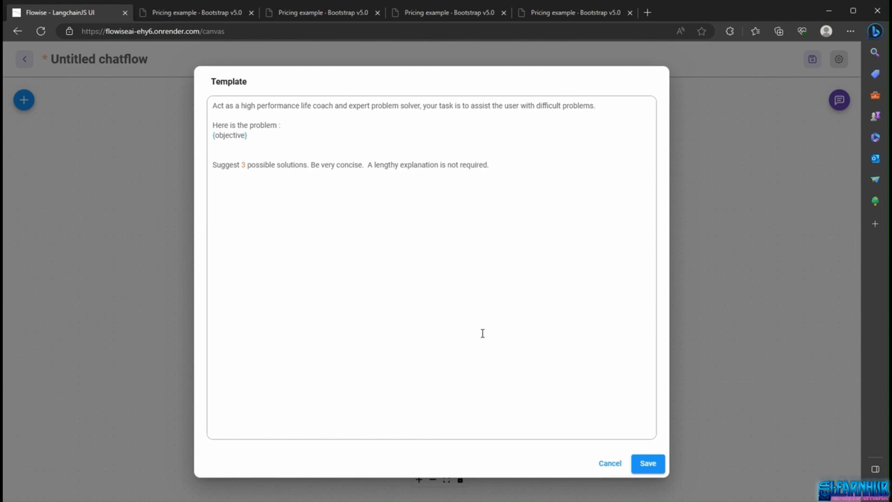
pyautogui.click(648, 464)
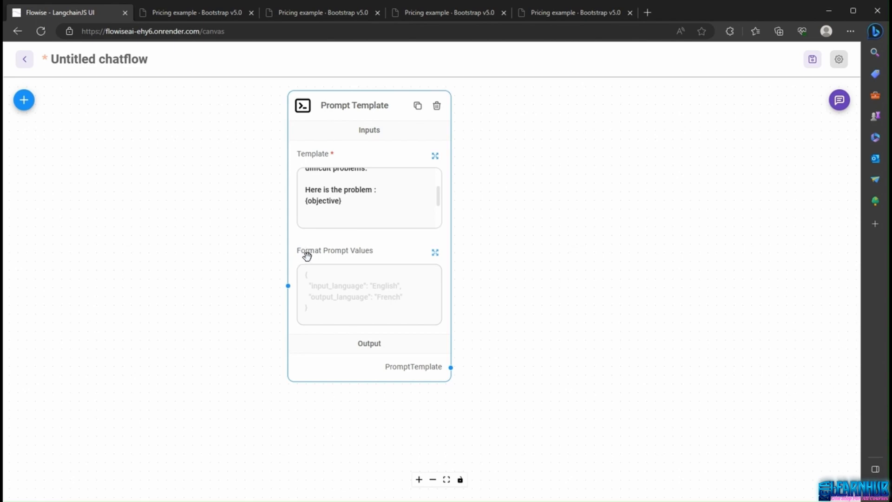
# Set the Prompt Template's format prompt values to {"objective":"{{question}}"} using the chatbox question variable, and save them.
pyautogui.click(317, 277)
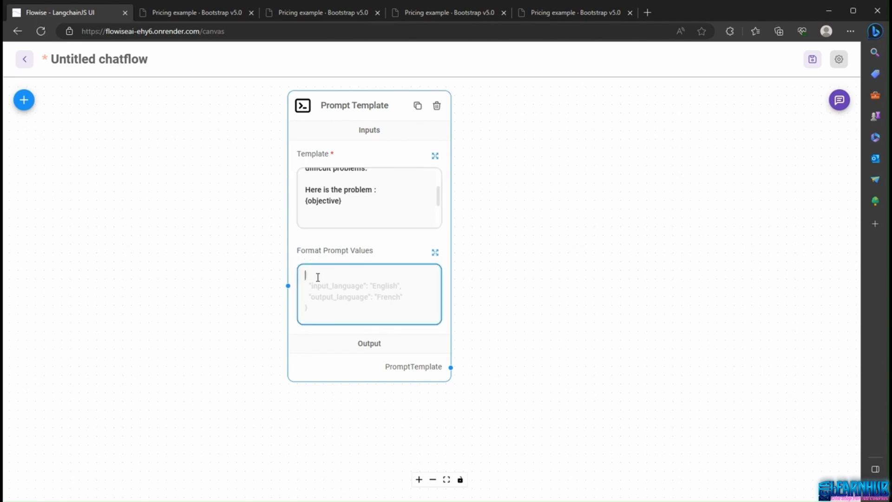
pyautogui.write('{')
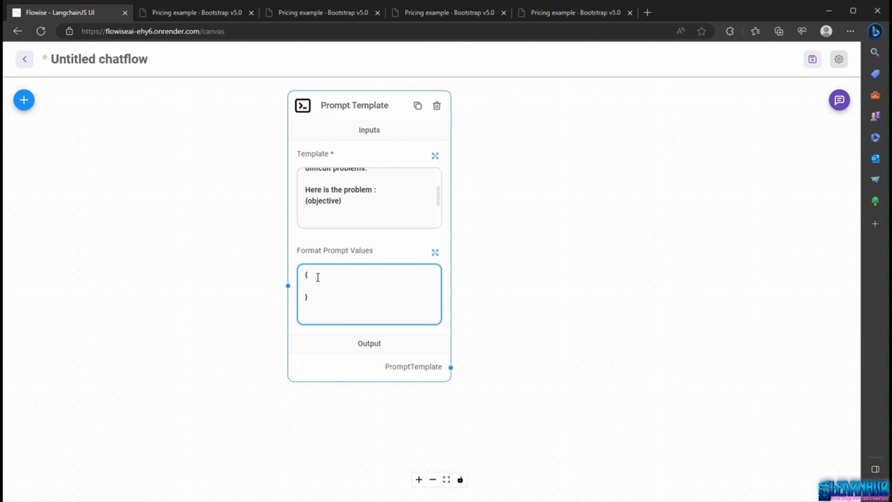
pyautogui.write('"objective":"')
pyautogui.click(435, 253)
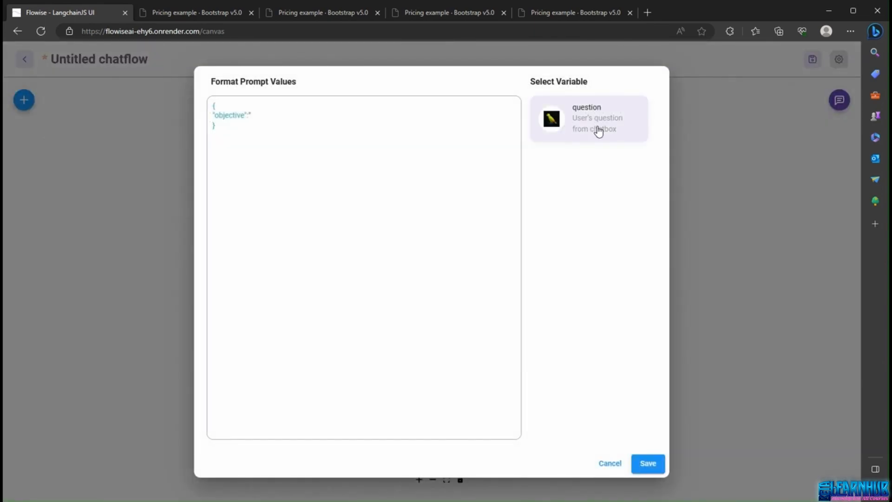
pyautogui.click(599, 131)
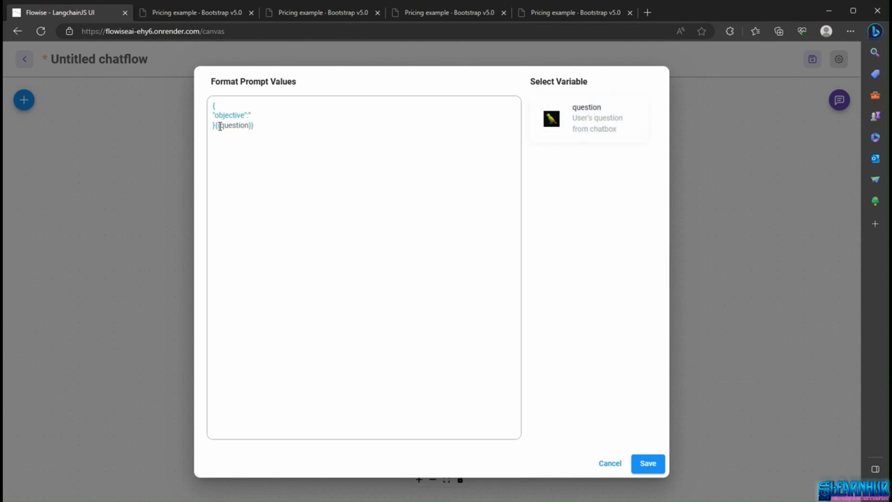
pyautogui.moveTo(216, 127); pyautogui.dragTo(263, 123)
pyautogui.hotkey('ctrl', 'x')
pyautogui.click(263, 114)
pyautogui.hotkey('ctrl', 'v')
pyautogui.write('"')
pyautogui.click(650, 468)
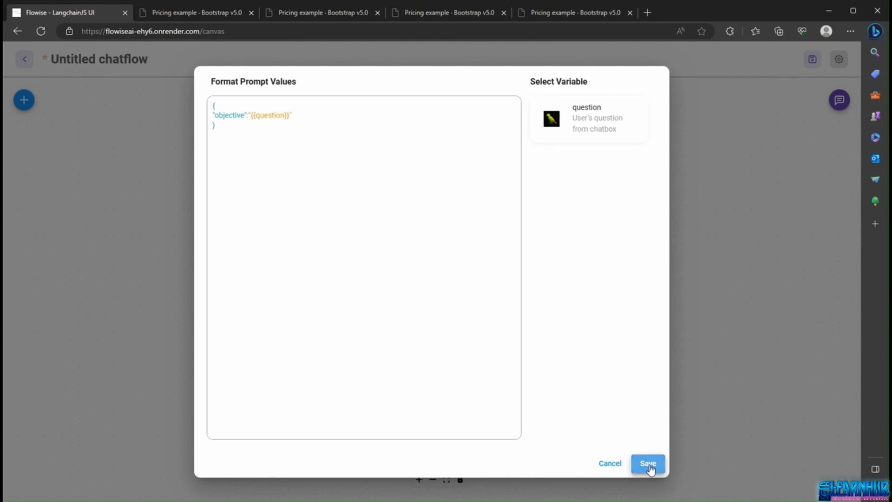
# Add an LLM Chain node to the right of the Prompt Template and connect the template's output to its Prompt input.
pyautogui.scroll(-3, 552, 287)
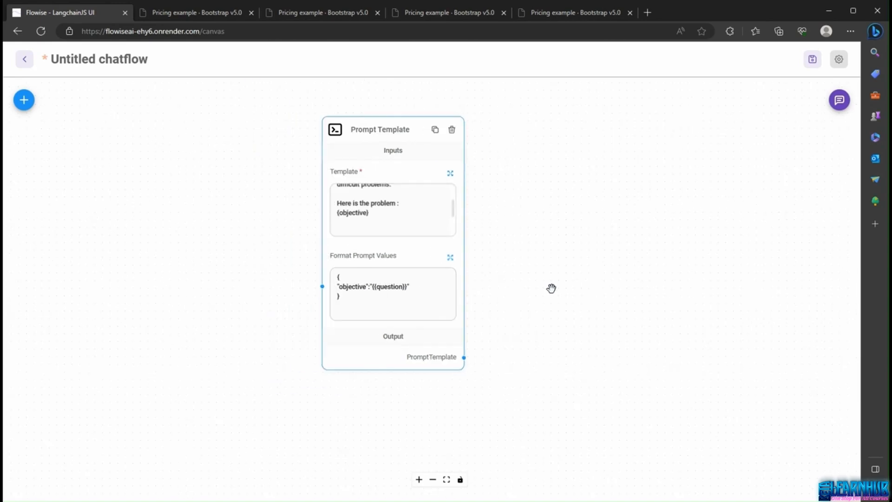
pyautogui.scroll(-1, 519, 225)
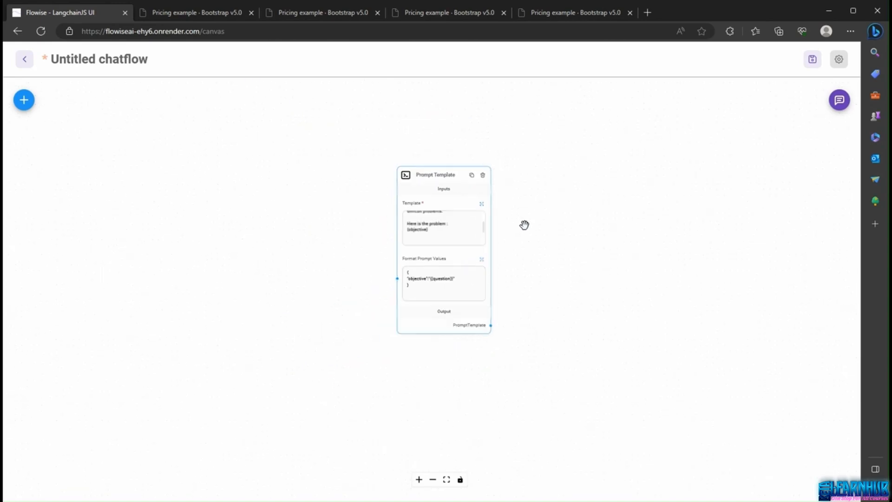
pyautogui.moveTo(446, 175); pyautogui.dragTo(370, 196)
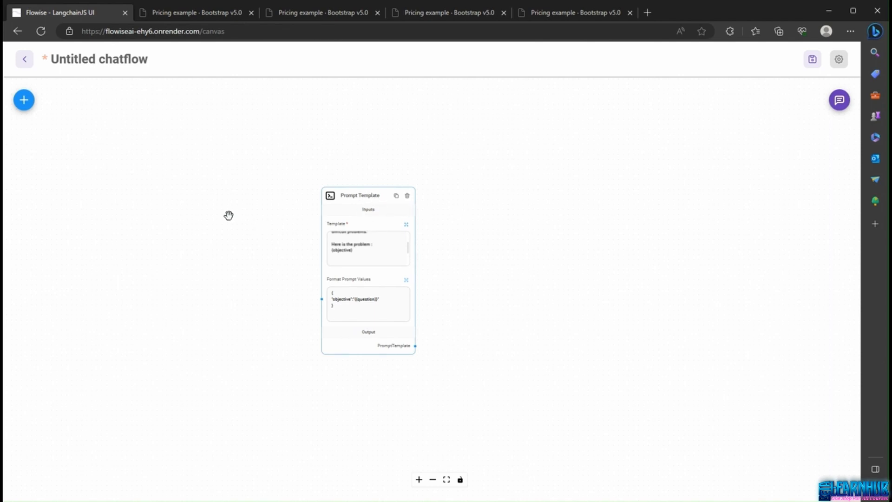
pyautogui.click(28, 107)
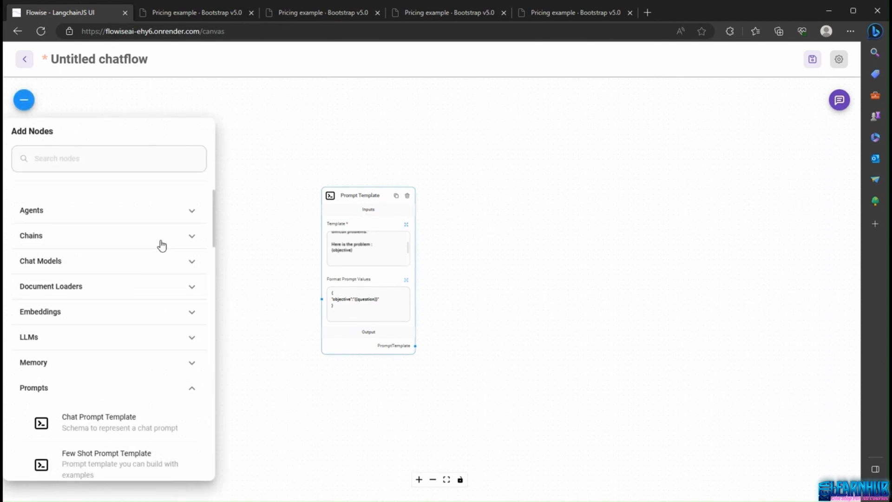
pyautogui.click(192, 238)
pyautogui.scroll(-2, 86, 291)
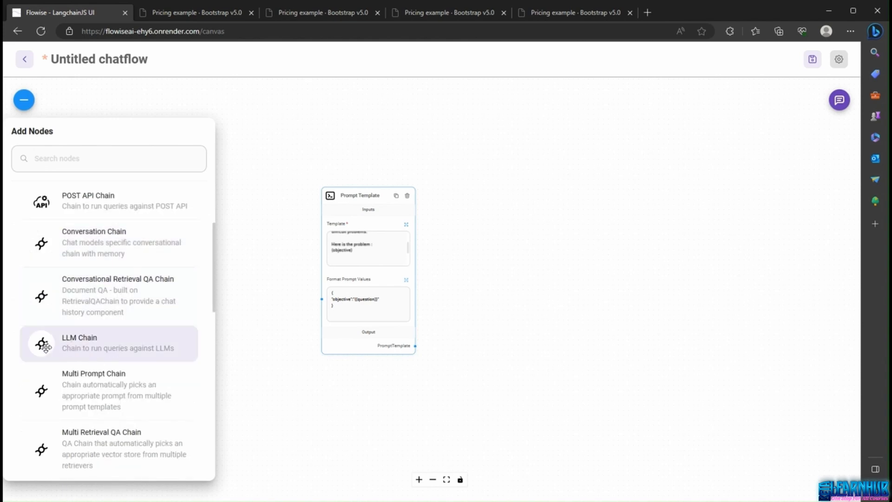
pyautogui.moveTo(42, 346); pyautogui.dragTo(571, 197)
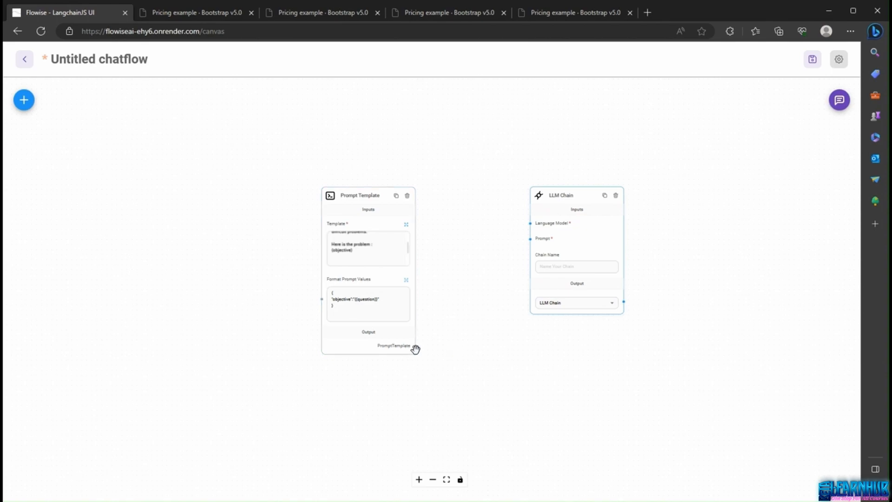
pyautogui.moveTo(415, 345); pyautogui.dragTo(530, 240)
# Add an OpenAI LLM node above and between the Prompt Template and LLM Chain nodes.
pyautogui.click(24, 100)
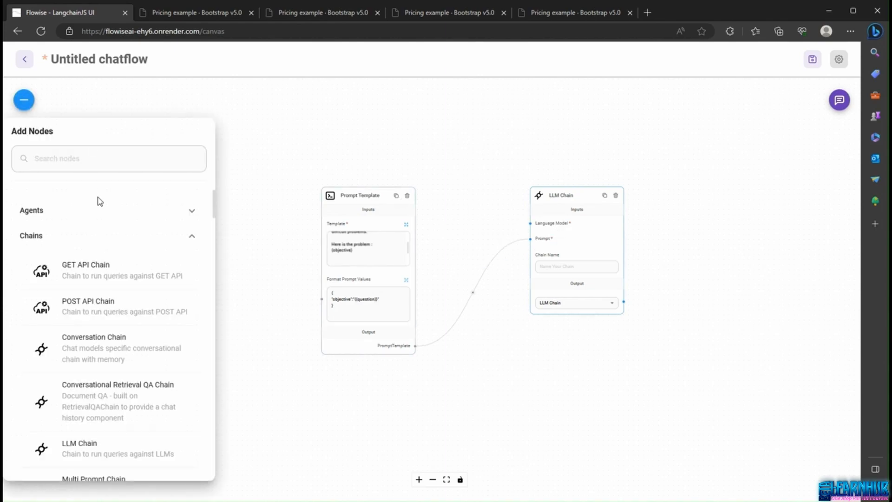
pyautogui.click(188, 238)
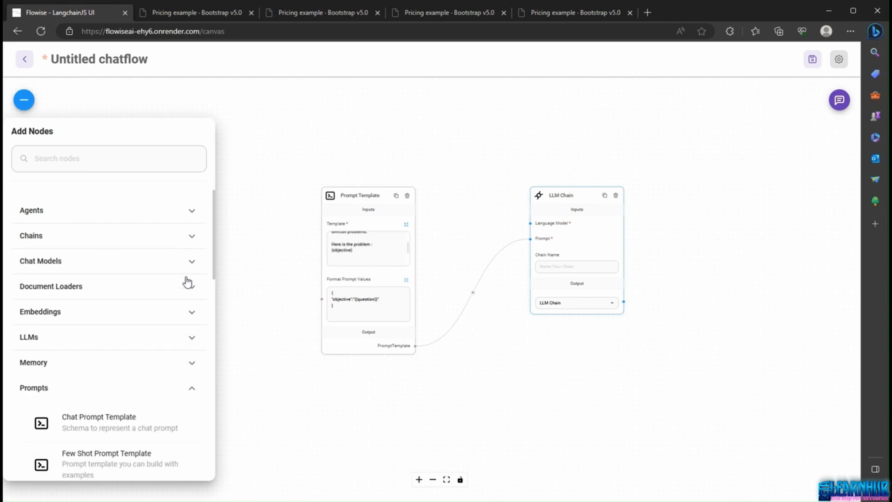
pyautogui.click(192, 340)
pyautogui.scroll(-2, 172, 325)
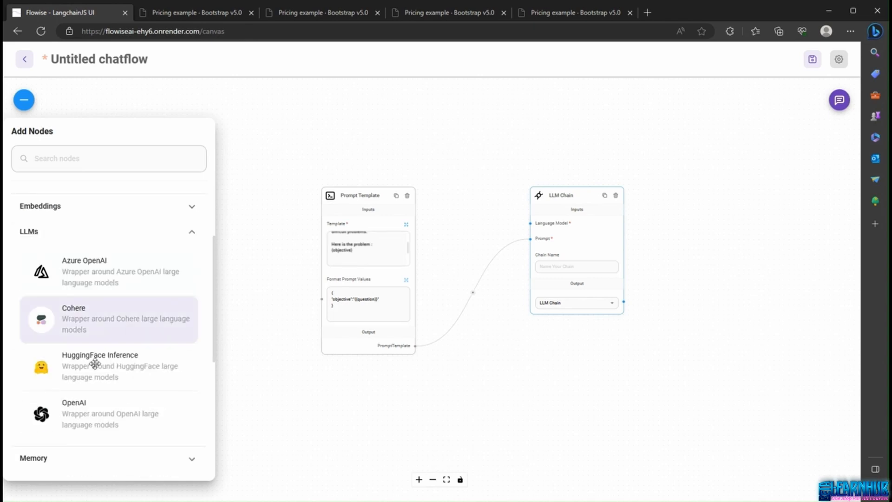
pyautogui.moveTo(40, 413); pyautogui.dragTo(456, 169)
pyautogui.click(500, 148)
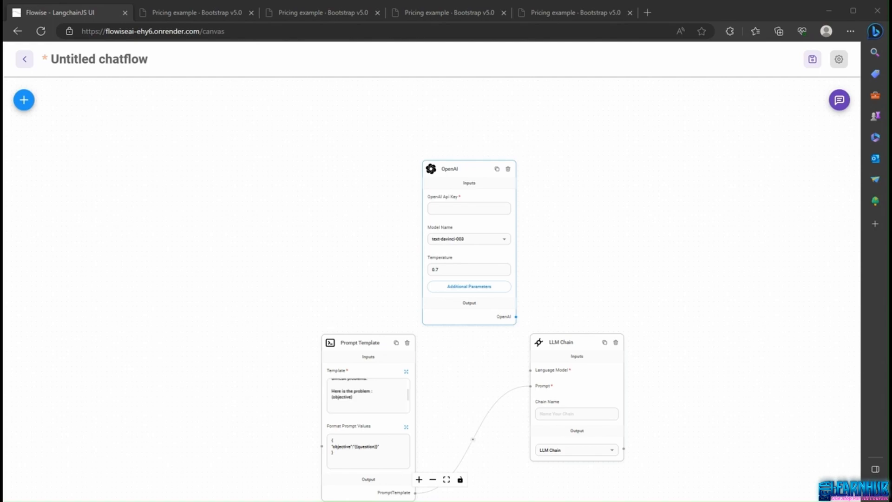
# Paste the OpenAI API key into the OpenAI node and connect its output to the LLM Chain's Language Model input.
pyautogui.click(473, 208)
pyautogui.hotkey('ctrl', 'v')
pyautogui.click(440, 270)
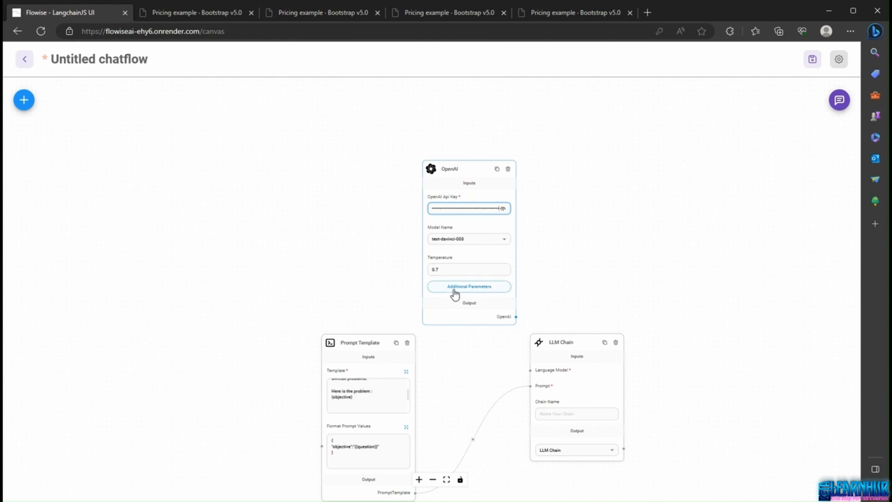
pyautogui.moveTo(555, 342); pyautogui.dragTo(587, 323)
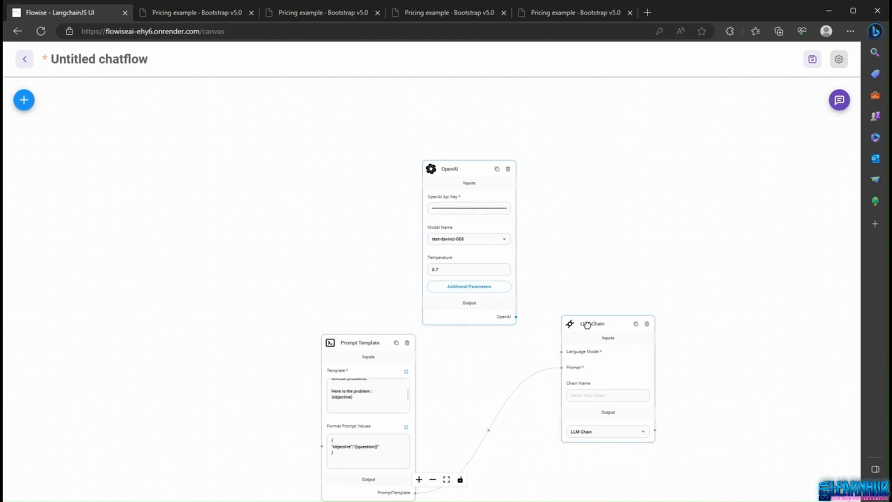
pyautogui.moveTo(516, 317); pyautogui.dragTo(560, 352)
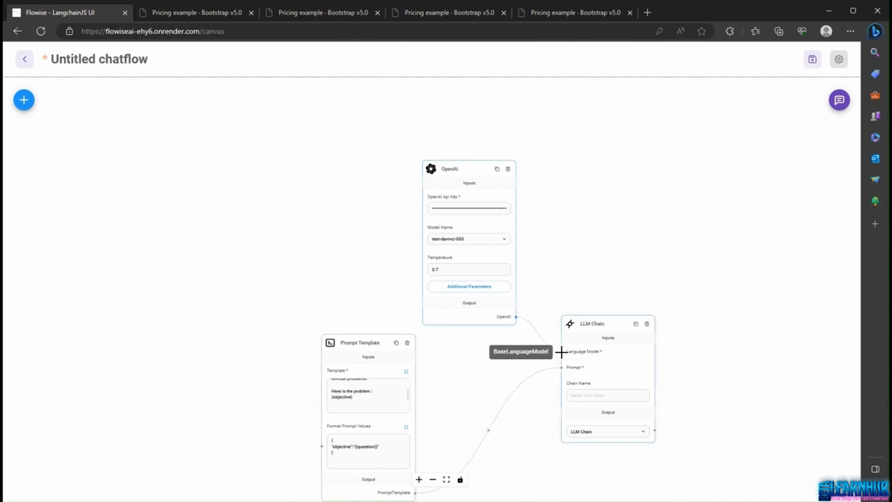
# Save the new chatflow under the name "Life coach".
pyautogui.click(812, 59)
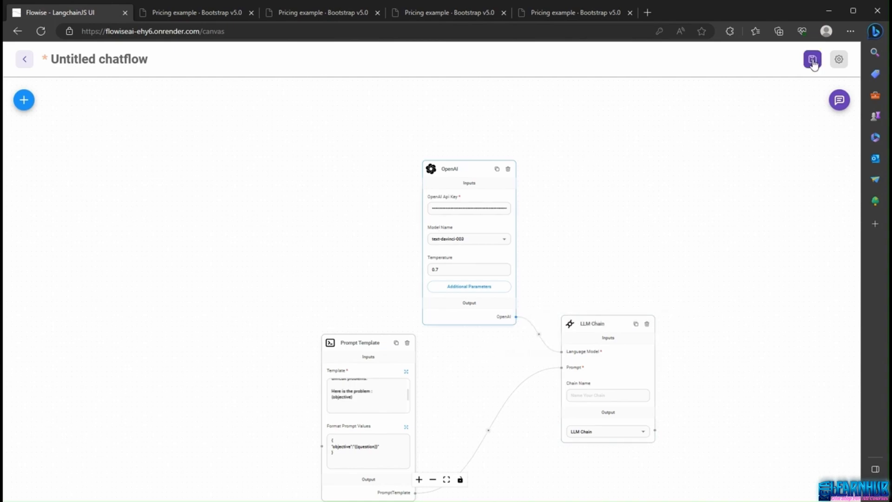
pyautogui.click(462, 264)
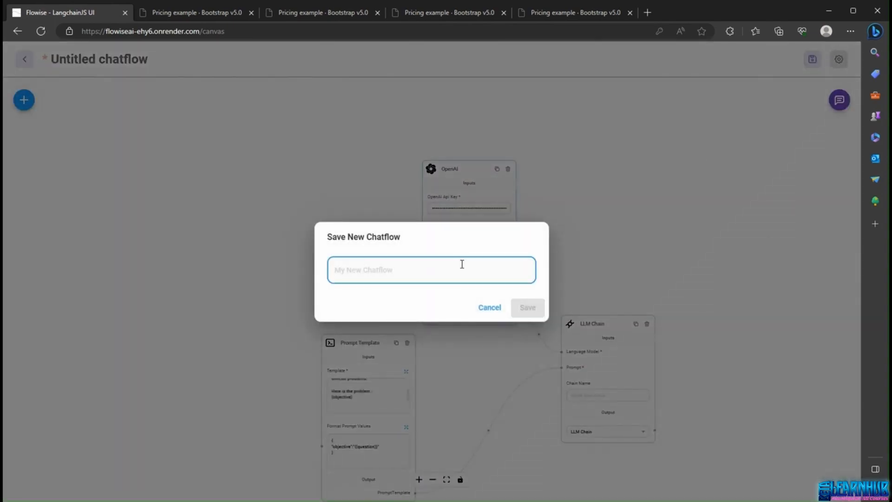
pyautogui.write('Life coach')
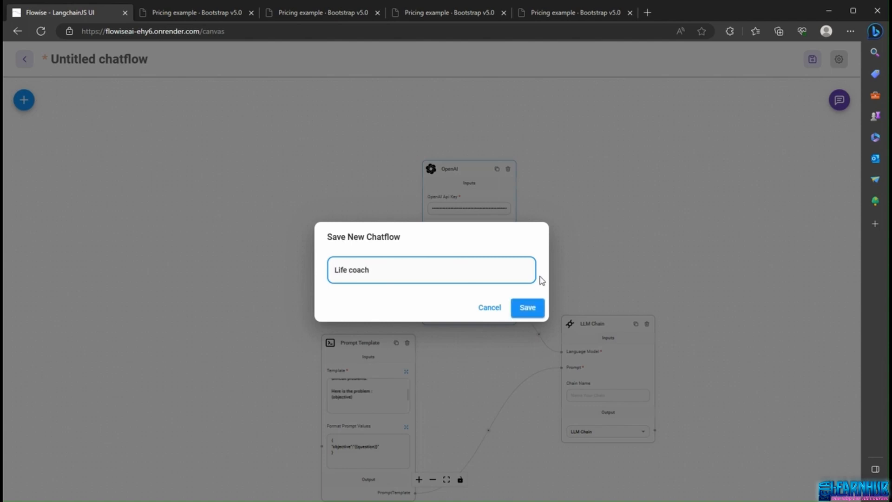
pyautogui.click(529, 308)
# Test the chatflow in the expanded chat by asking how to switch to a loved career despite risks while supporting a family, then close the chat.
pyautogui.moveTo(646, 248); pyautogui.dragTo(505, 214)
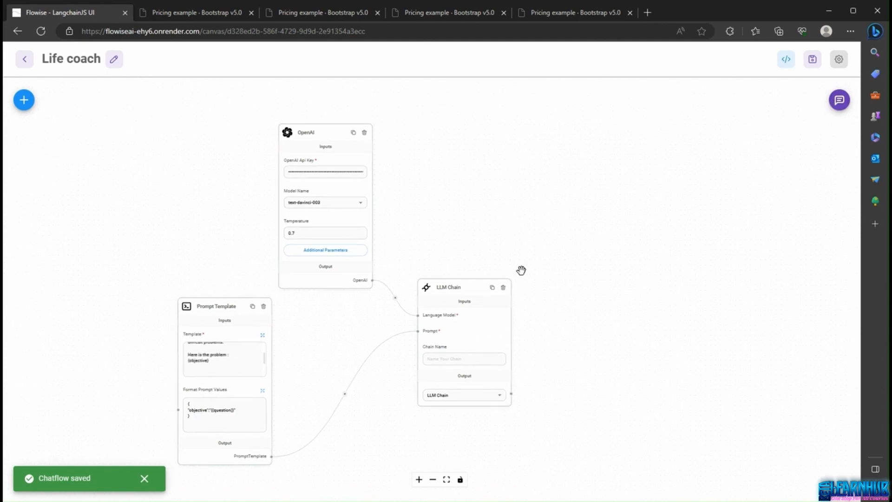
pyautogui.click(839, 100)
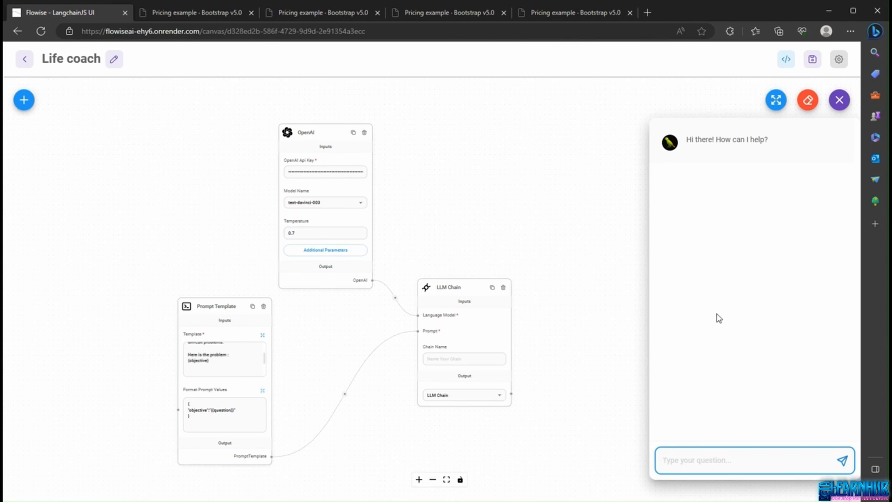
pyautogui.click(586, 500)
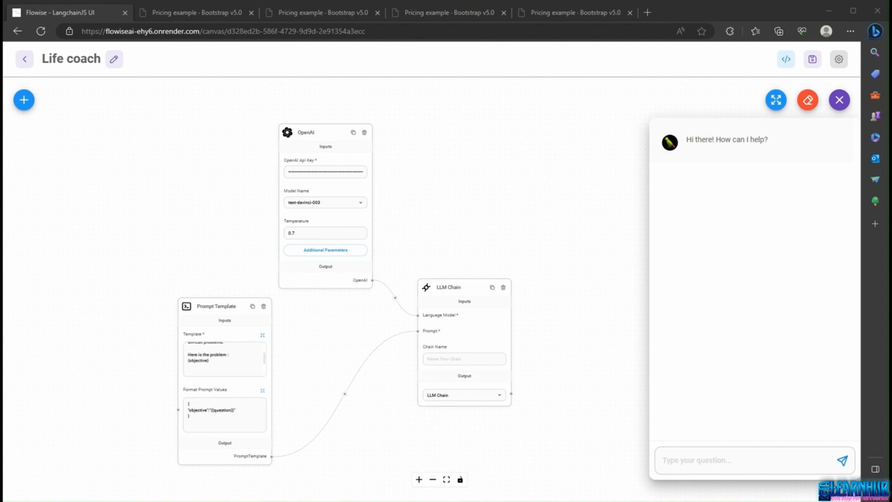
pyautogui.click(724, 464)
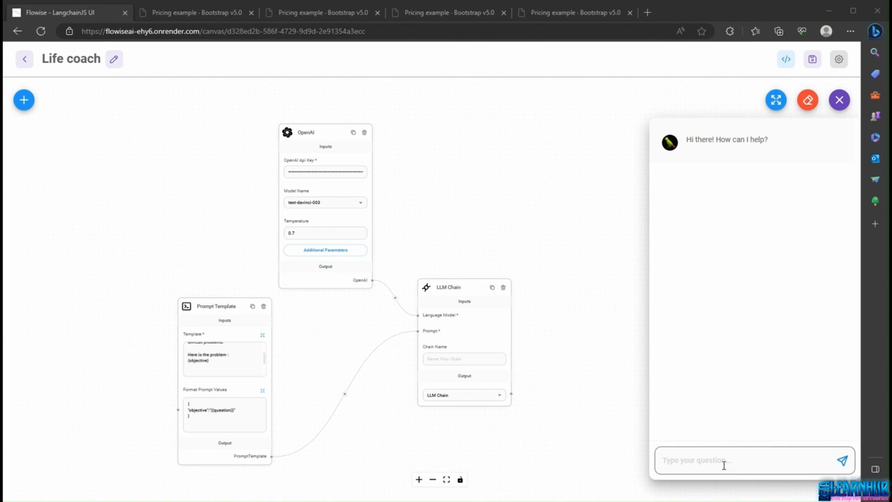
pyautogui.click(775, 99)
pyautogui.write("I'm looking to switch careers to something that I love to do. I'm concerned because my new job needs to support my family at the same time it will involve taking some risks. What should I do?")
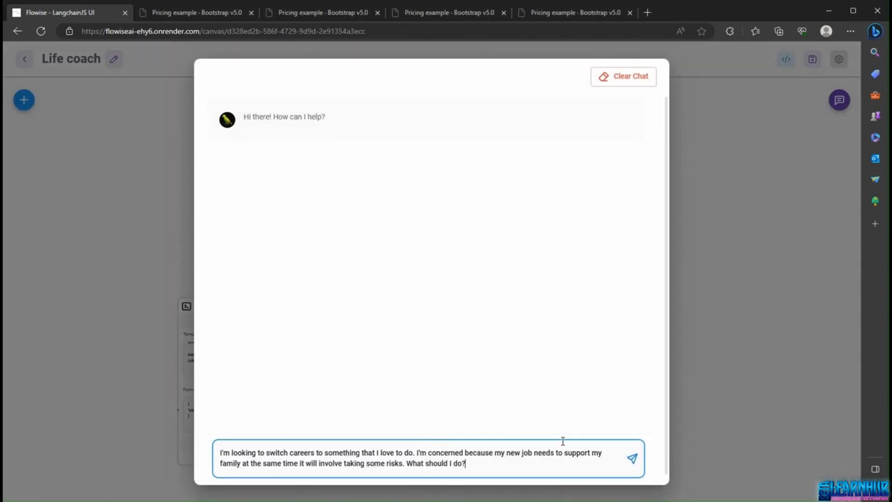
pyautogui.click(638, 454)
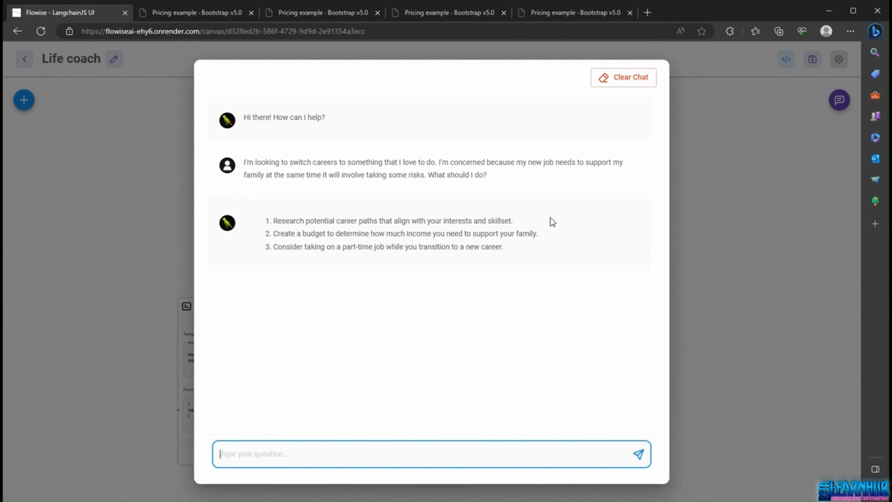
pyautogui.click(720, 147)
# Duplicate the Prompt Template, LLM Chain and OpenAI nodes and arrange the copies as a second group to the right of the originals.
pyautogui.moveTo(663, 229); pyautogui.dragTo(469, 239)
pyautogui.scroll(-2, 614, 237)
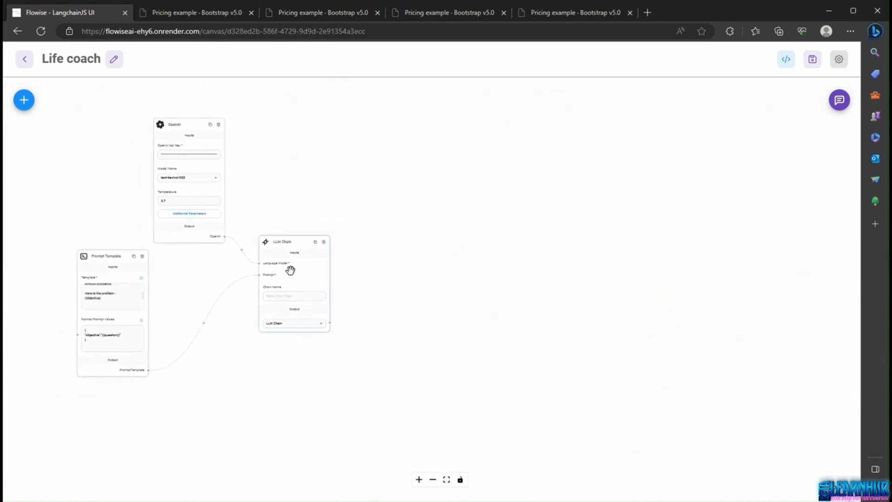
pyautogui.click(133, 258)
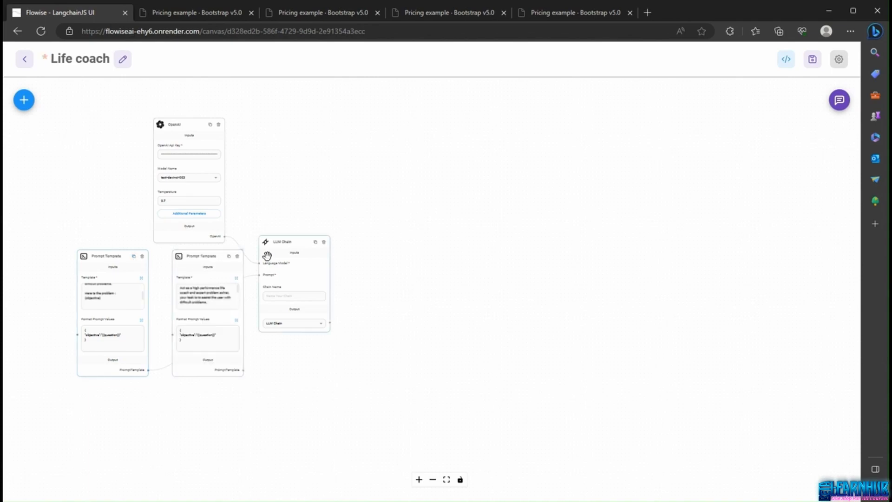
pyautogui.moveTo(195, 262); pyautogui.dragTo(435, 273)
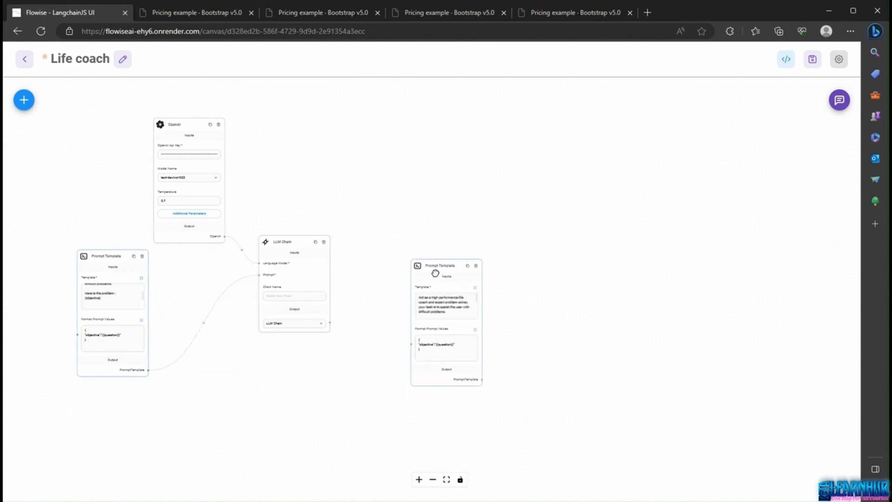
pyautogui.click(316, 242)
pyautogui.moveTo(387, 241); pyautogui.dragTo(557, 228)
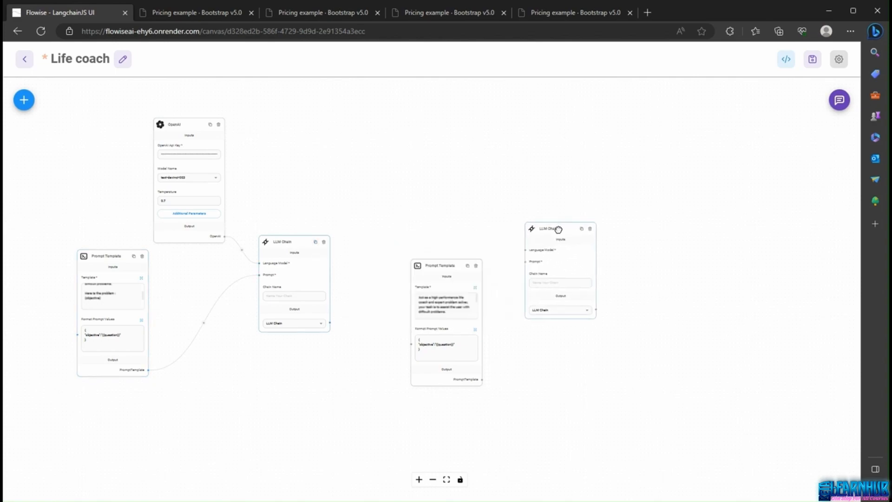
pyautogui.click(210, 124)
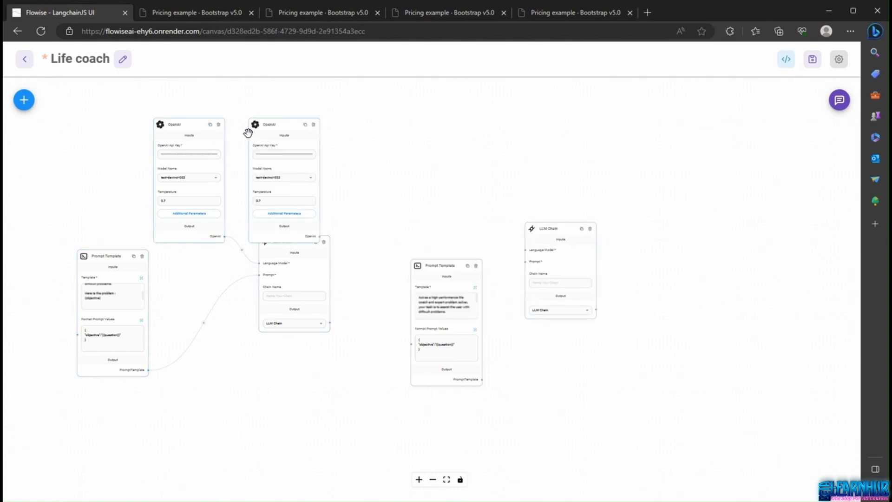
pyautogui.moveTo(285, 127); pyautogui.dragTo(458, 117)
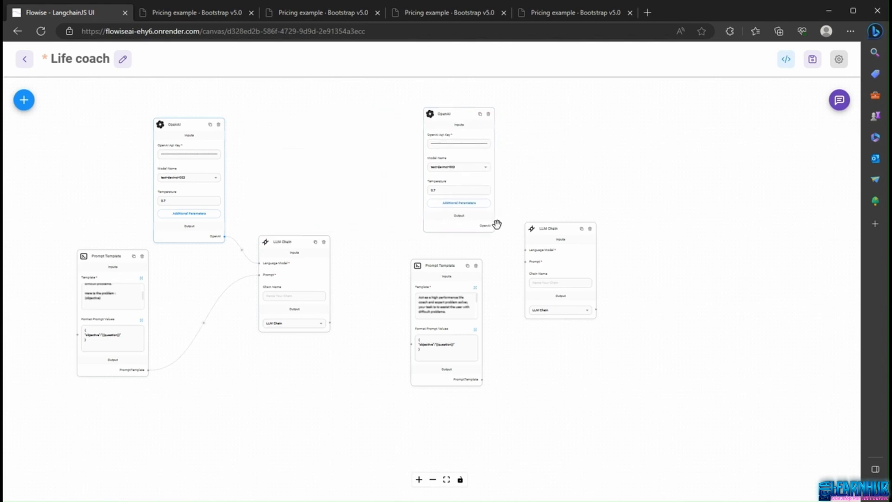
# Connect the copied OpenAI and Prompt Template nodes to the copied LLM Chain's Language Model and Prompt inputs.
pyautogui.moveTo(505, 238); pyautogui.dragTo(525, 250)
pyautogui.moveTo(479, 377); pyautogui.dragTo(521, 260)
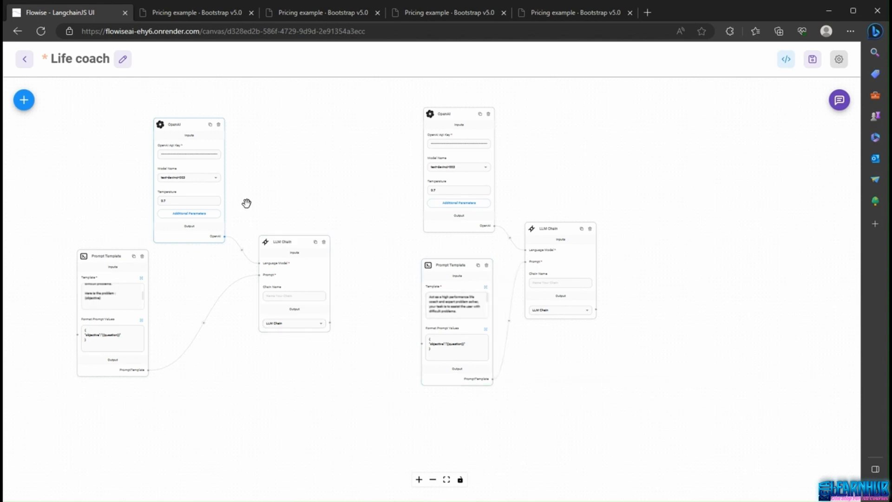
# Set the first LLM Chain's output to Output Prediction and connect it to the second Prompt Template's format prompt values.
pyautogui.click(322, 327)
pyautogui.click(299, 358)
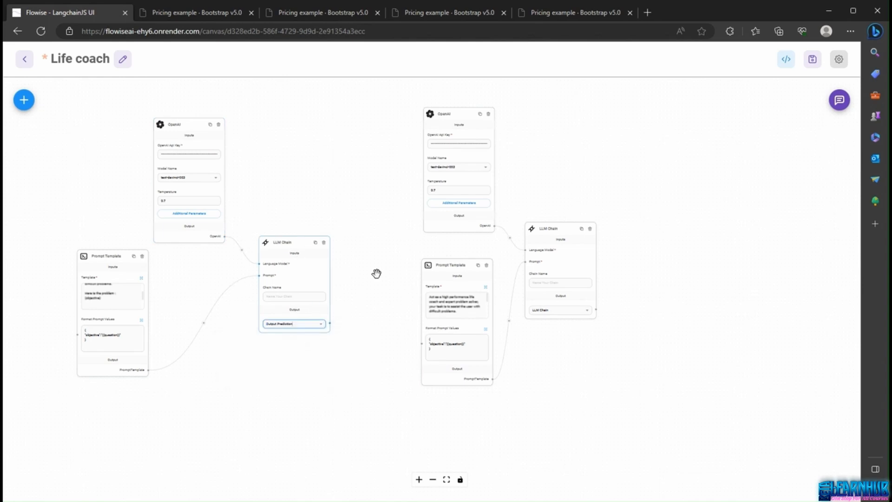
pyautogui.moveTo(331, 324); pyautogui.dragTo(422, 344)
# Replace the second Prompt Template's text with a prompt evaluating the three proposed solutions from {result}, assigning success probability and confidence, and recommending the best solution.
pyautogui.click(485, 287)
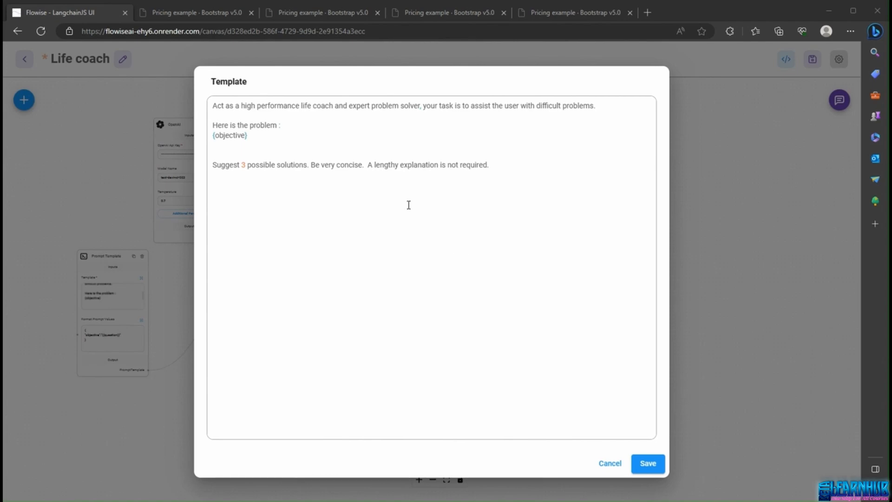
pyautogui.click(474, 182)
pyautogui.moveTo(474, 181); pyautogui.dragTo(207, 99)
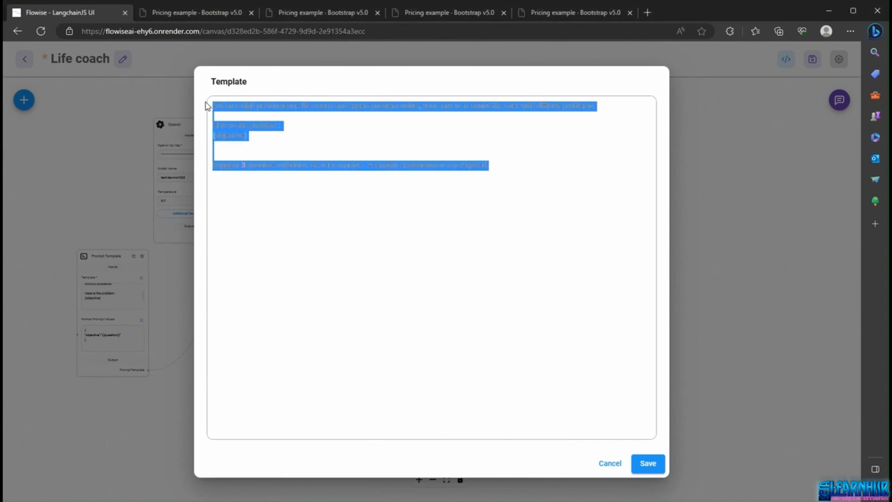
pyautogui.write('The last  proposed solutions results: {result}. For each of the three proposed solutions , evaluate their potential. Consider their pros and cons, initial effort needed, implementation difficulty, potential challenges, and the expected outcomes. Assign a probability of success and a confidence level to each option based on these factors.')
pyautogui.press('Return')
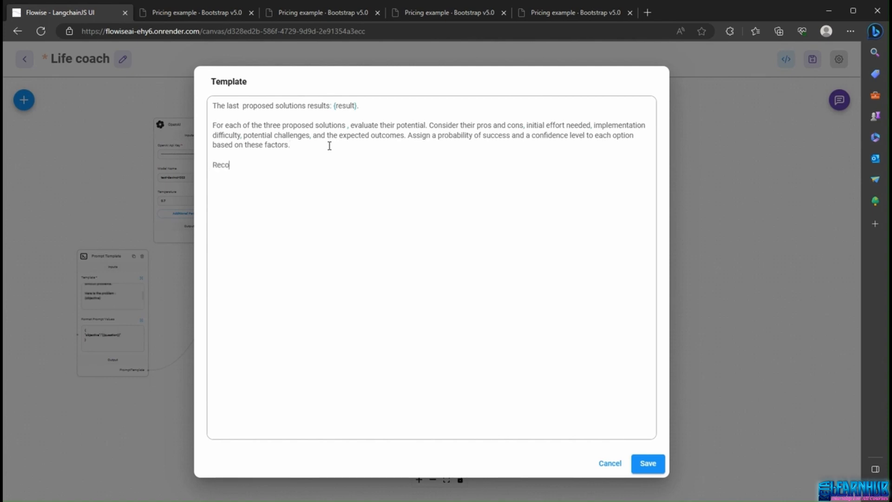
pyautogui.write('mmend the best solution')
pyautogui.click(655, 464)
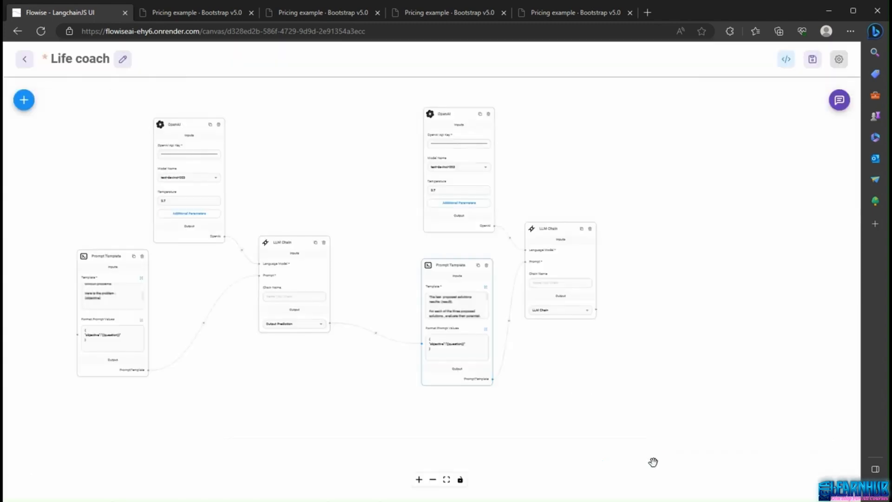
# Set the second Prompt Template's format prompt values to {"result":"{{llmChain_0.data.instance}}"} using the first chain's output variable, and save the chatflow.
pyautogui.click(485, 329)
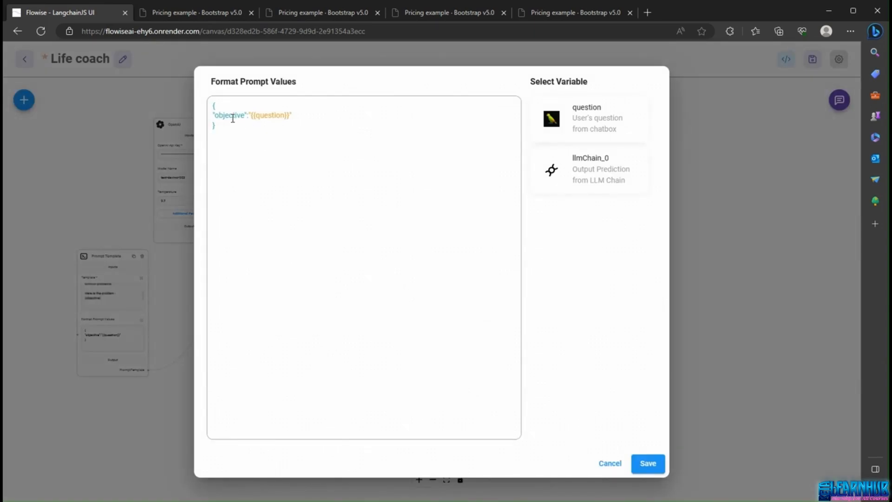
pyautogui.doubleClick(233, 115)
pyautogui.write('result')
pyautogui.moveTo(245, 116); pyautogui.dragTo(278, 115)
pyautogui.press('BackSpace')
pyautogui.click(608, 183)
pyautogui.click(647, 464)
pyautogui.moveTo(643, 367); pyautogui.dragTo(607, 388)
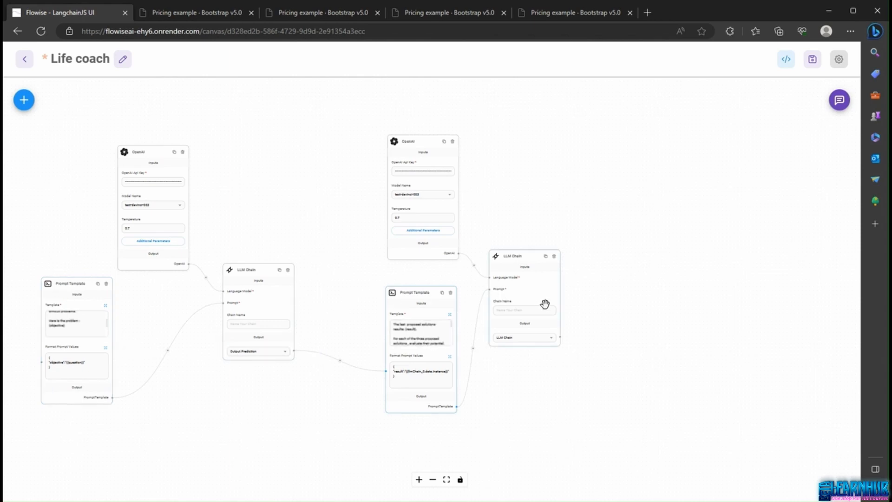
pyautogui.click(812, 59)
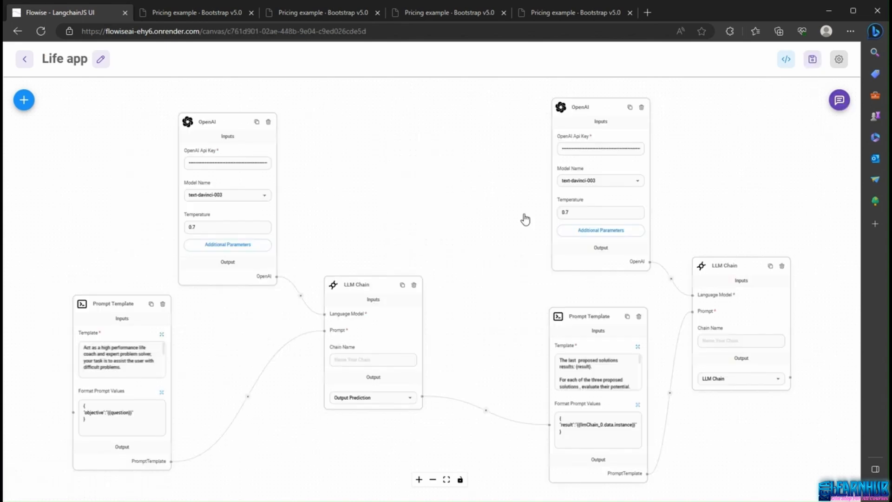
# Ask the two-chain flow the career-switch question about supporting a family while taking some risks, using the expanded chat.
pyautogui.click(839, 101)
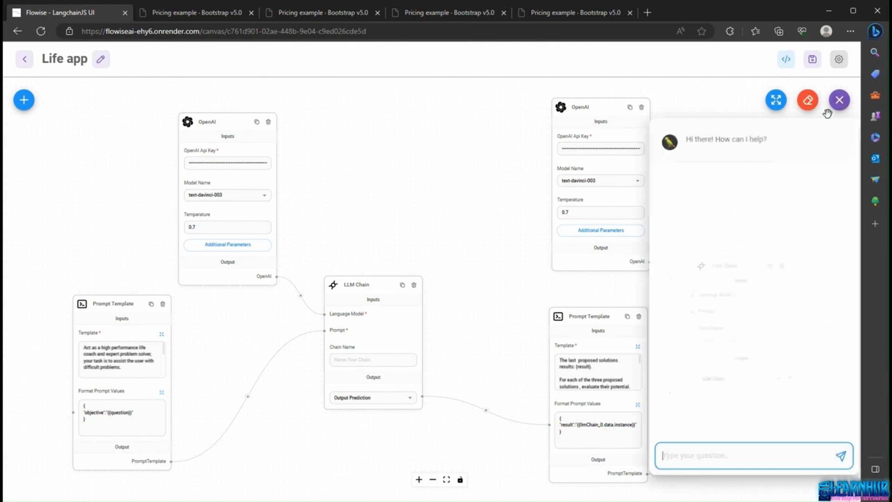
pyautogui.click(777, 101)
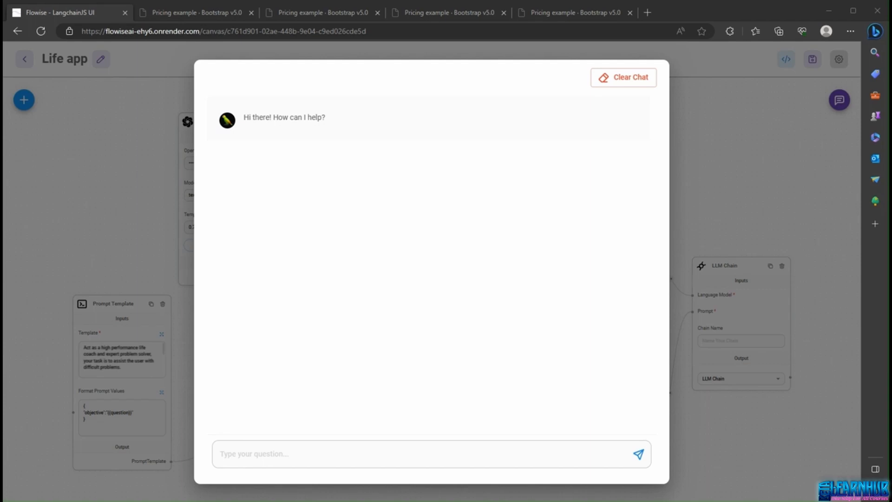
pyautogui.click(317, 447)
pyautogui.write("I'm looking to switch careers to something that I love to do. I'm concerned because my new job needs to support my family at the same time it will involve taking some risks. What should I do?")
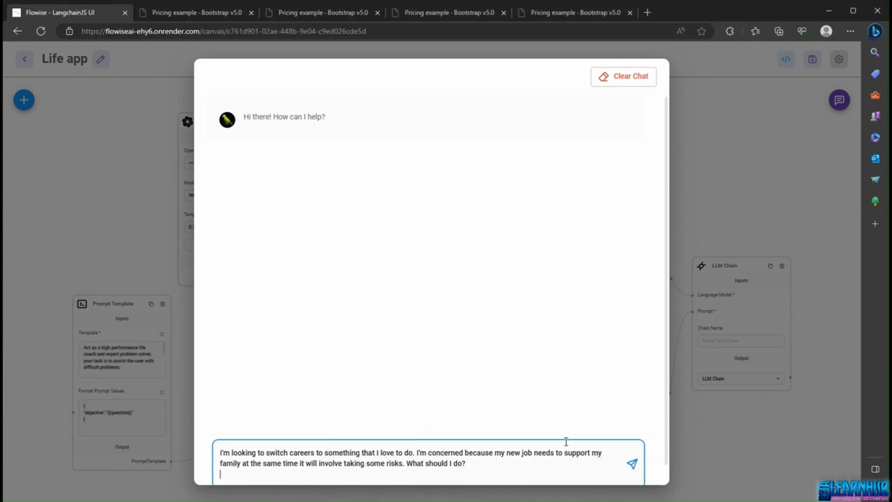
pyautogui.click(631, 466)
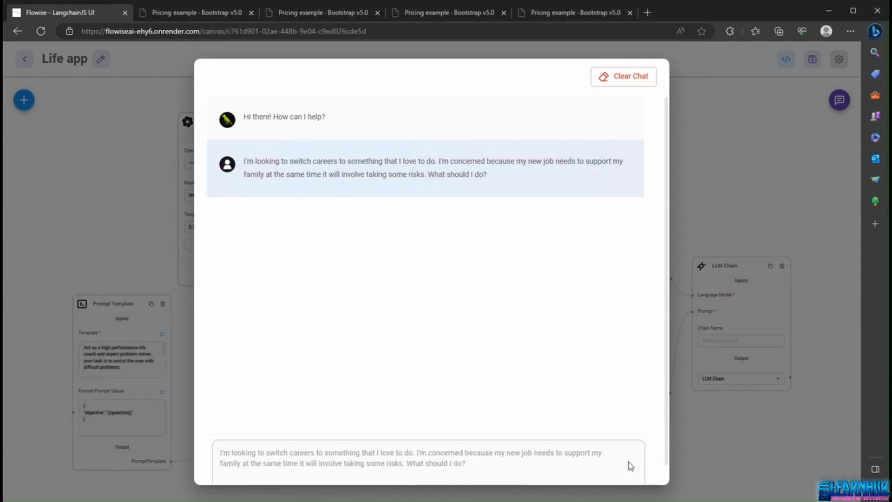
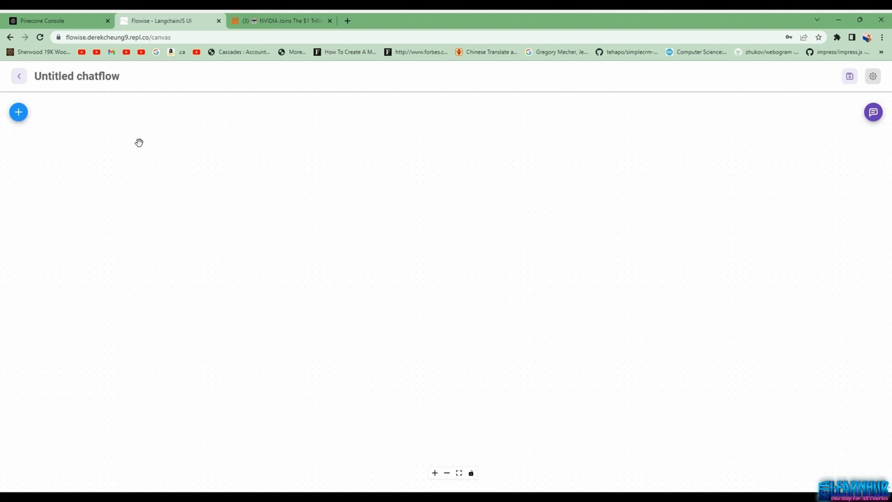
# Add a Cheerio Web Scraper document loader node to the blank chatflow.
pyautogui.click(18, 113)
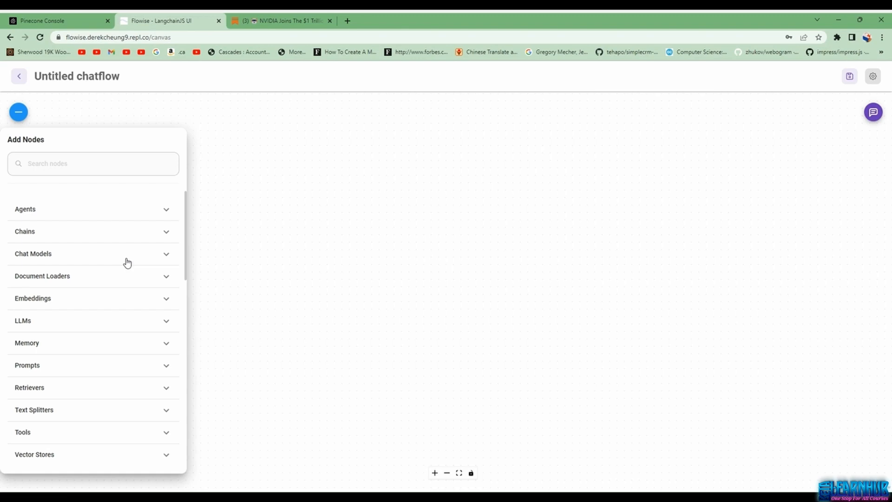
pyautogui.click(162, 274)
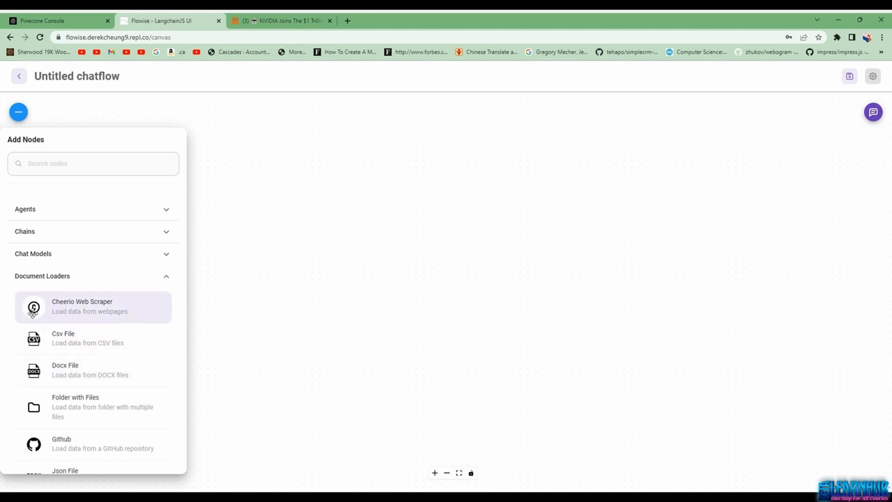
pyautogui.moveTo(32, 312); pyautogui.dragTo(346, 173)
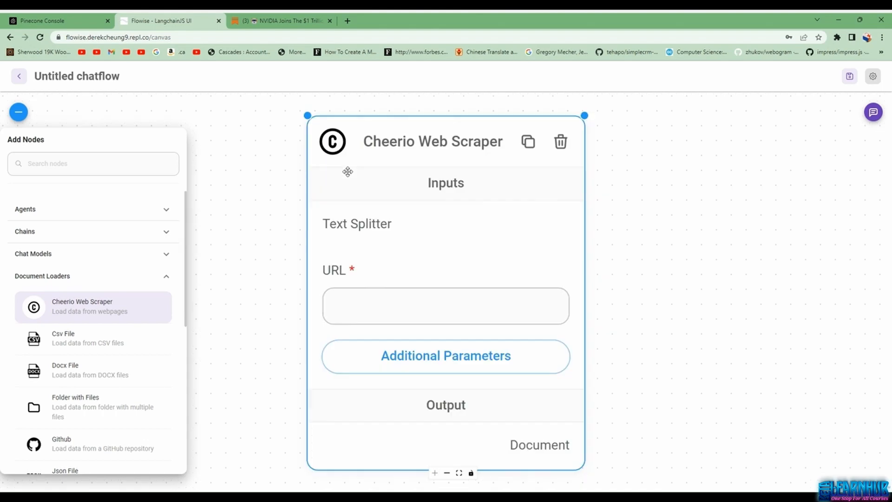
pyautogui.scroll(-3, 271, 199)
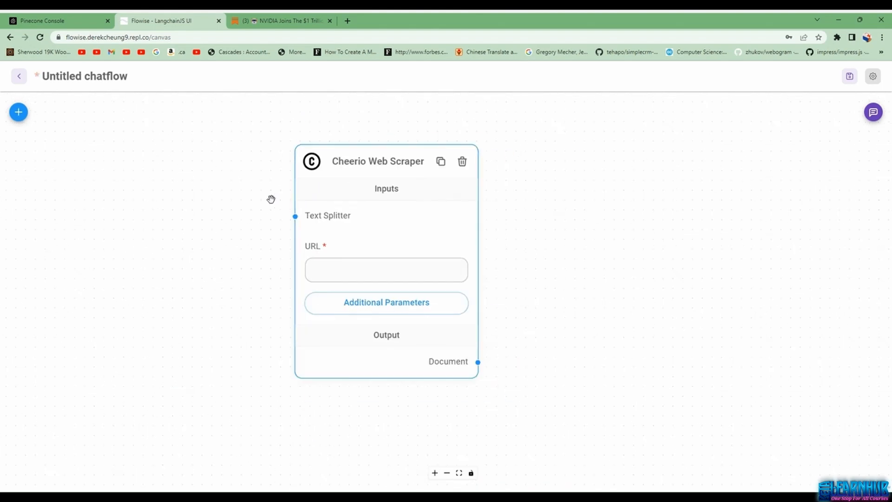
pyautogui.click(291, 24)
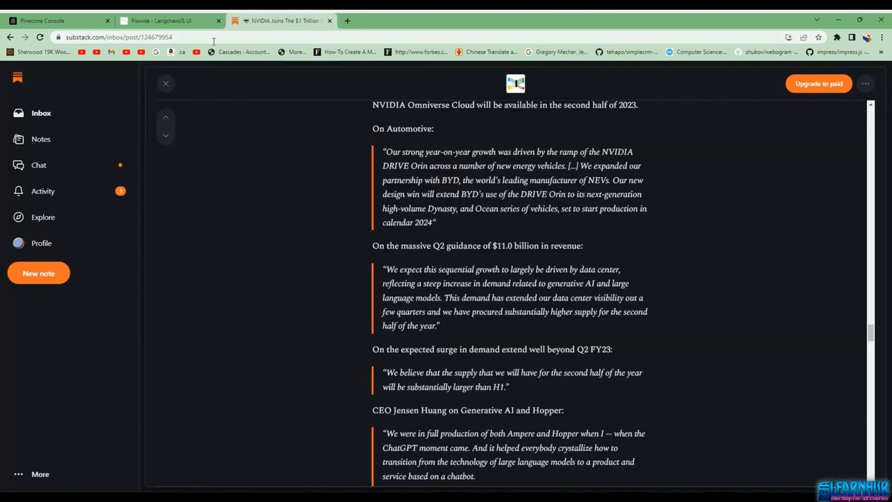
pyautogui.click(215, 37)
pyautogui.click(186, 18)
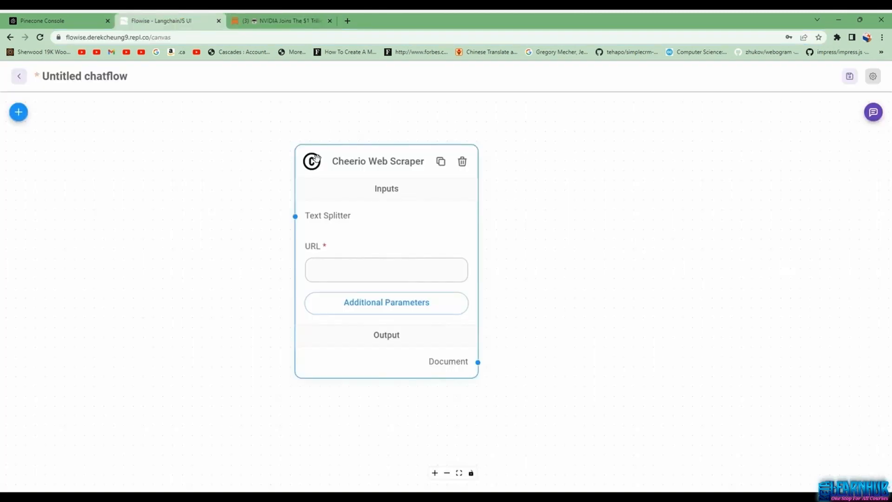
pyautogui.click(356, 268)
pyautogui.hotkey('ctrl', 'v')
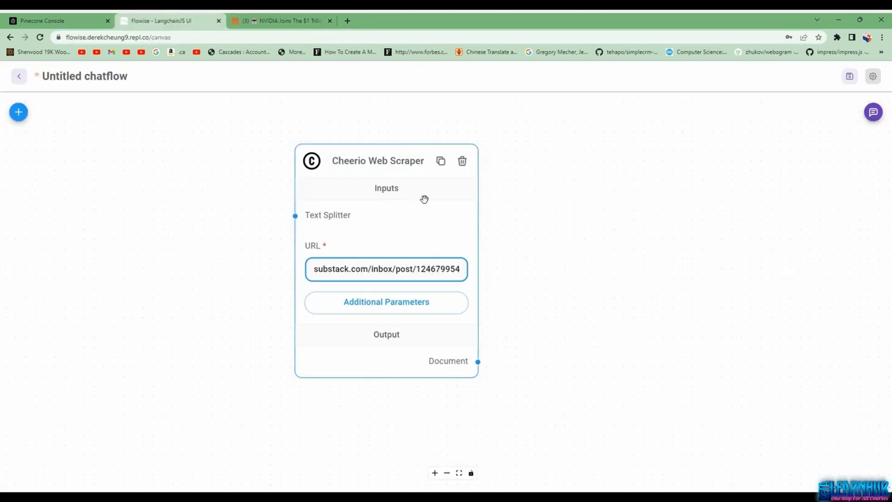
# Add a Recursive Character Text Splitter node to the left of the Cheerio Web Scraper.
pyautogui.scroll(-3, 575, 210)
pyautogui.moveTo(455, 174); pyautogui.dragTo(439, 134)
pyautogui.scroll(-1, 574, 201)
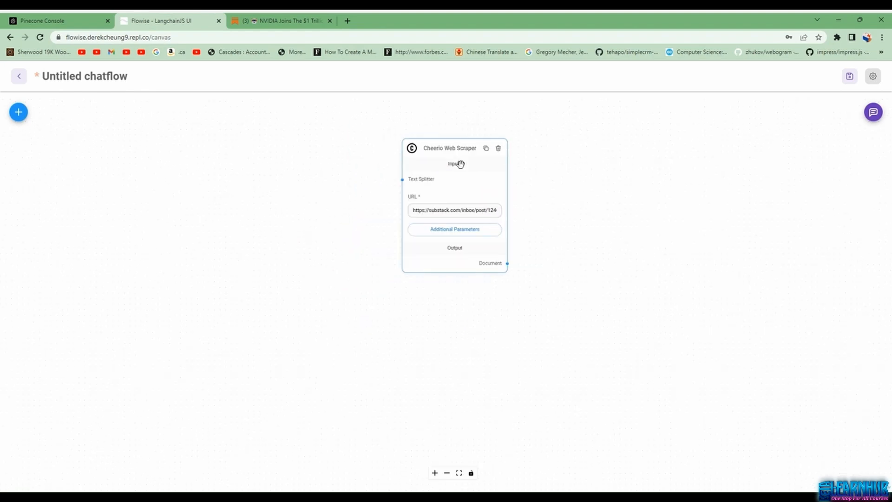
pyautogui.scroll(-1, 439, 145)
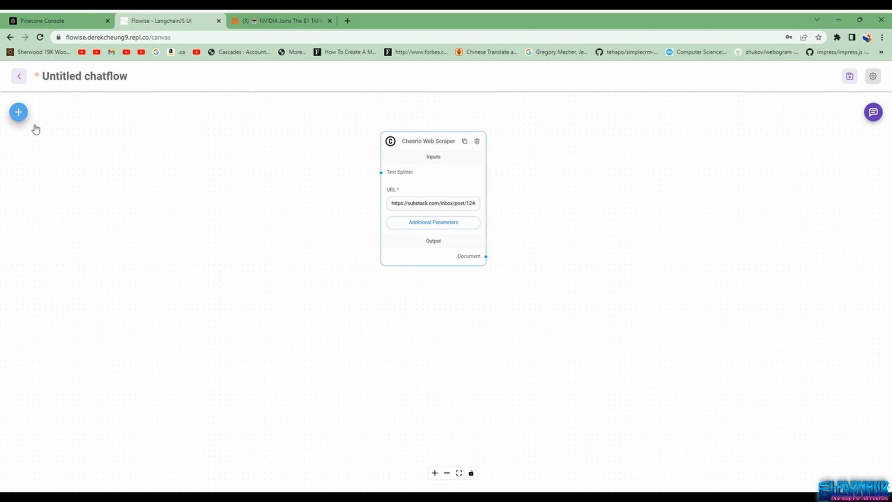
pyautogui.click(21, 117)
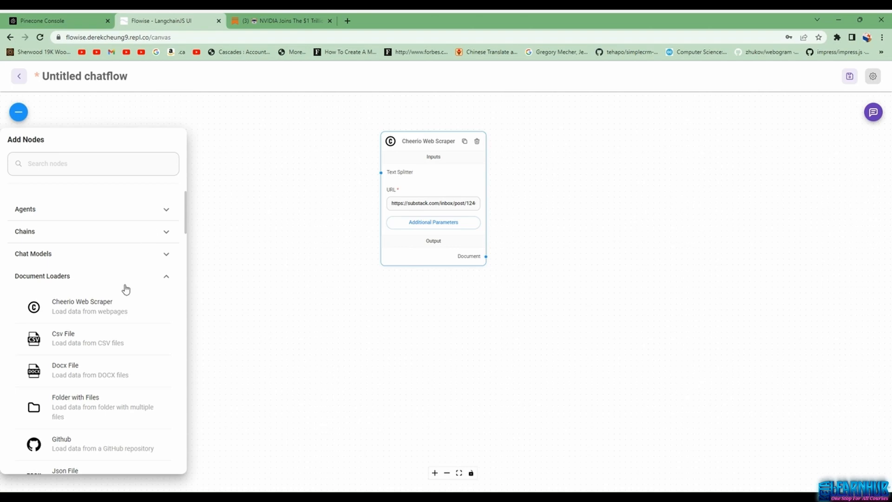
pyautogui.scroll(-6, 125, 287)
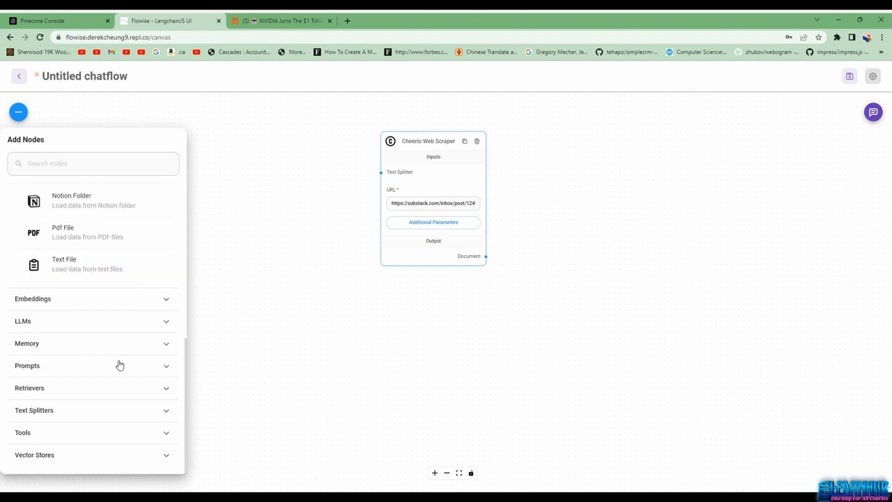
pyautogui.click(167, 412)
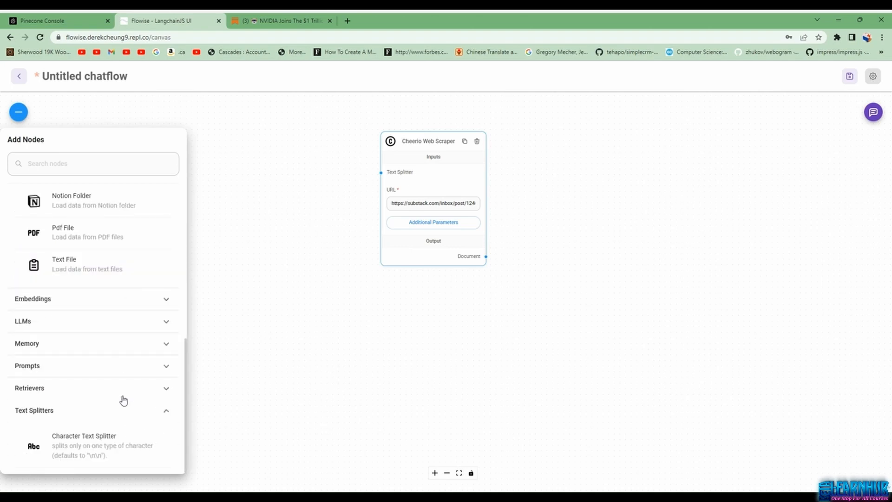
pyautogui.scroll(-3, 121, 390)
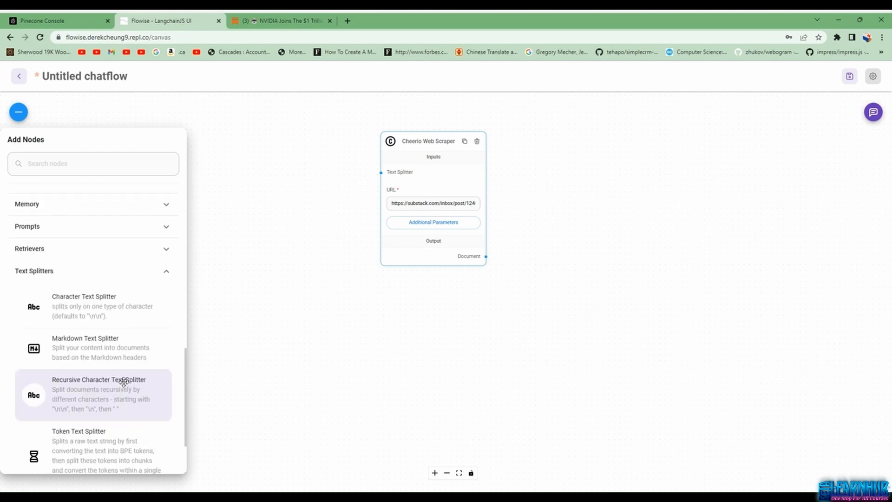
pyautogui.scroll(-2, 124, 382)
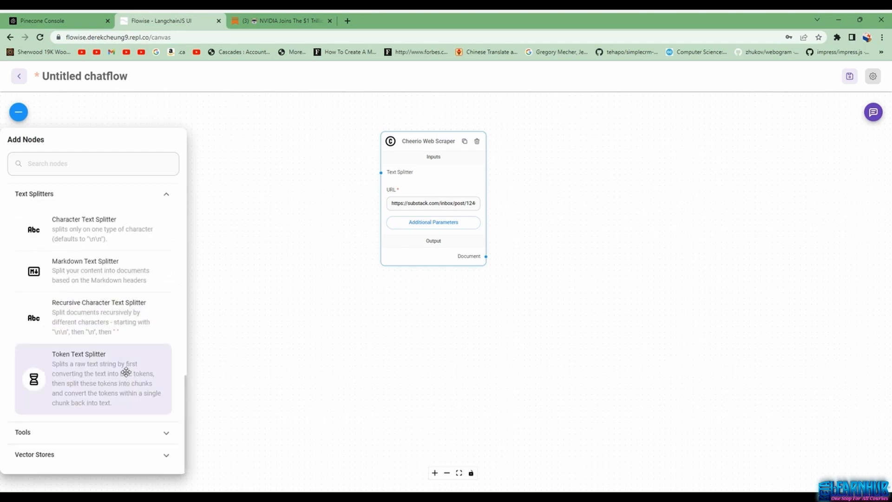
pyautogui.moveTo(26, 320); pyautogui.dragTo(255, 173)
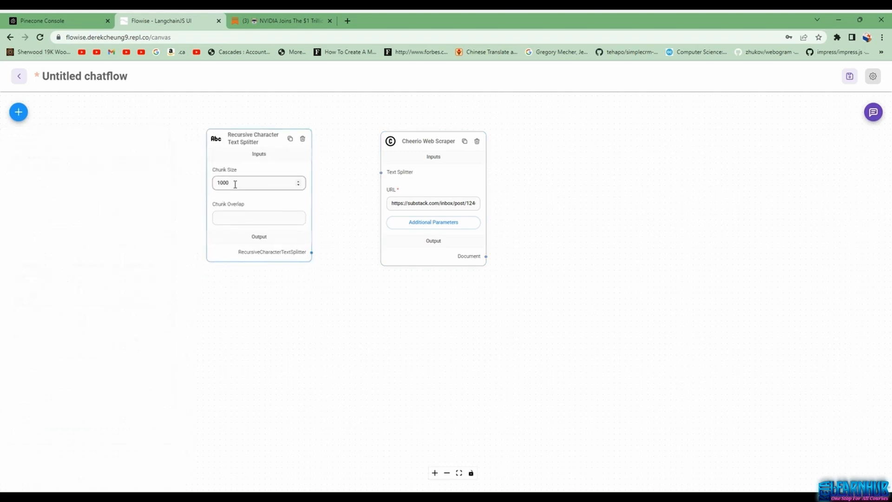
# Set the text splitter's chunk overlap to 200 and connect its output to the Cheerio Web Scraper's Text Splitter input.
pyautogui.click(235, 219)
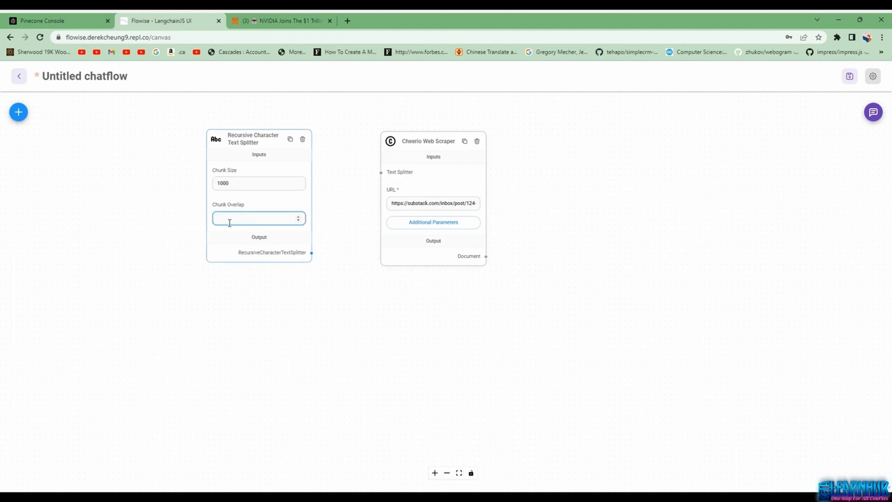
pyautogui.click(327, 308)
pyautogui.moveTo(311, 252); pyautogui.dragTo(381, 171)
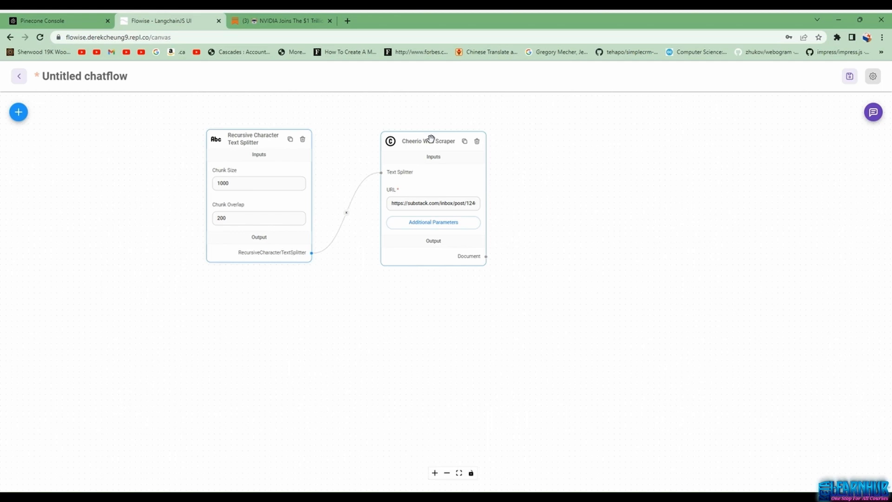
pyautogui.moveTo(431, 138); pyautogui.dragTo(419, 137)
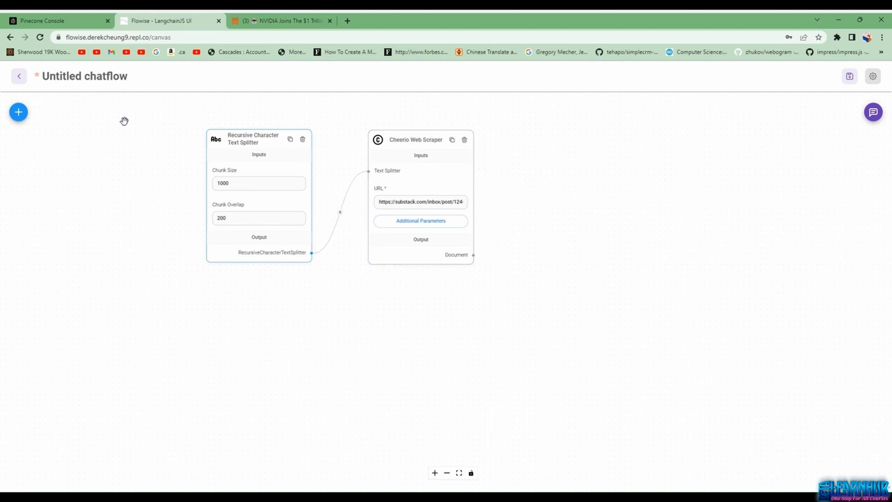
# Add a Pinecone Upsert Document vector store node to the right of the Cheerio Web Scraper.
pyautogui.click(18, 112)
pyautogui.scroll(-12, 104, 251)
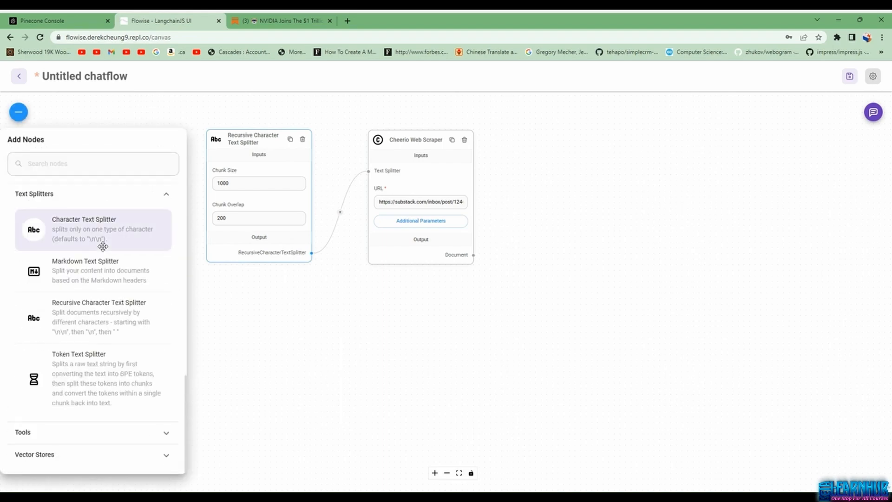
pyautogui.click(166, 455)
pyautogui.scroll(-7, 138, 295)
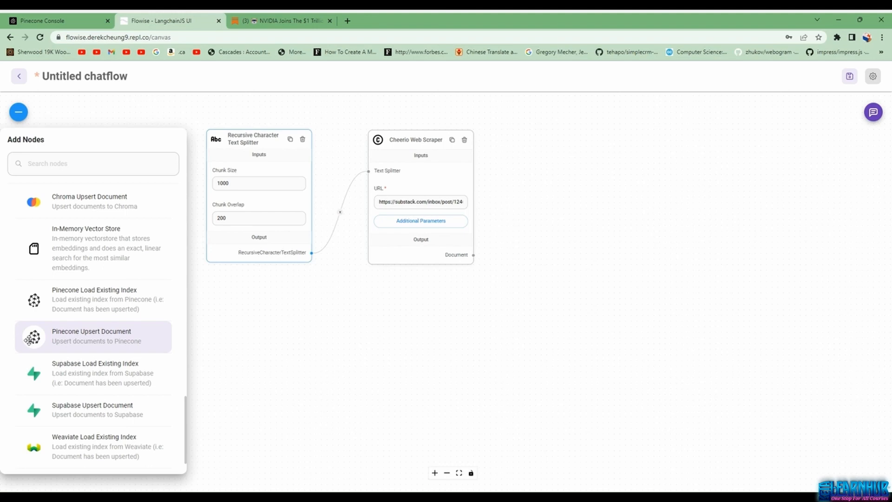
pyautogui.click(29, 339)
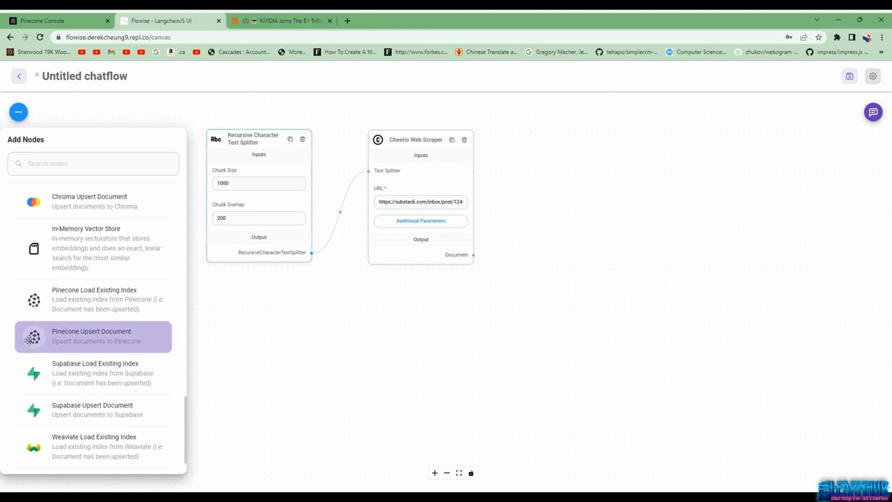
pyautogui.moveTo(29, 339); pyautogui.dragTo(597, 162)
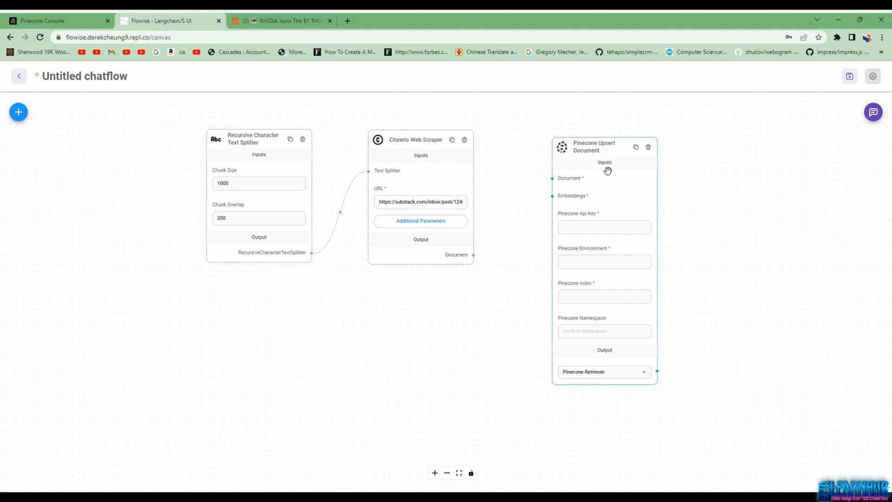
# Fill in the Pinecone node with the Pinecone API key, environment us-west4-gcp-free, index course and namespace nvda.
pyautogui.click(602, 227)
pyautogui.hotkey('ctrl', 'v')
pyautogui.click(587, 258)
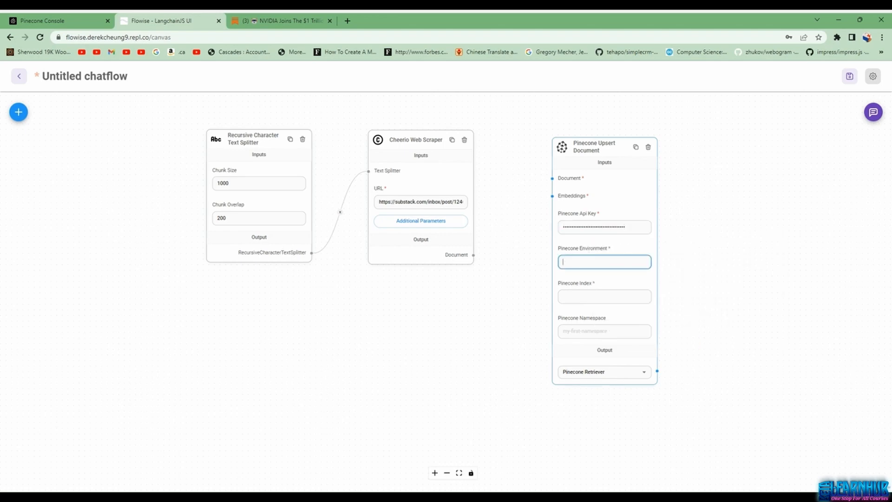
pyautogui.hotkey('alt', 'Tab')
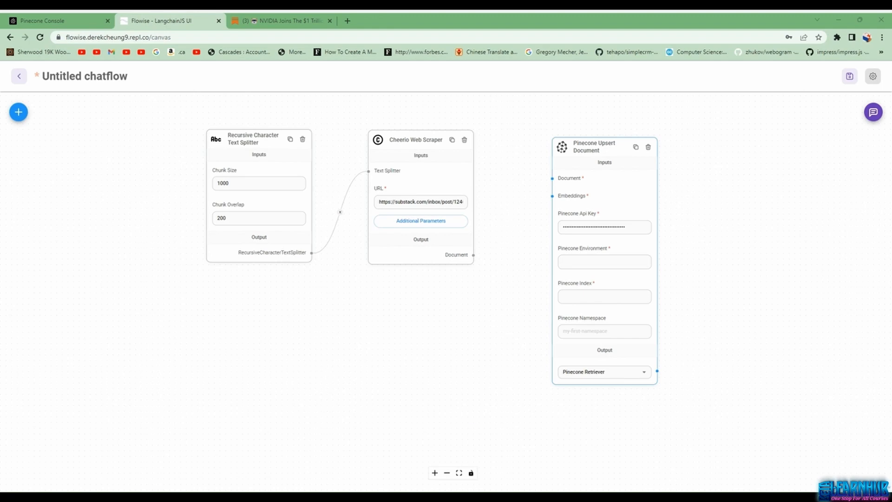
pyautogui.click(588, 259)
pyautogui.write('us-west4-gcp-free')
pyautogui.click(595, 297)
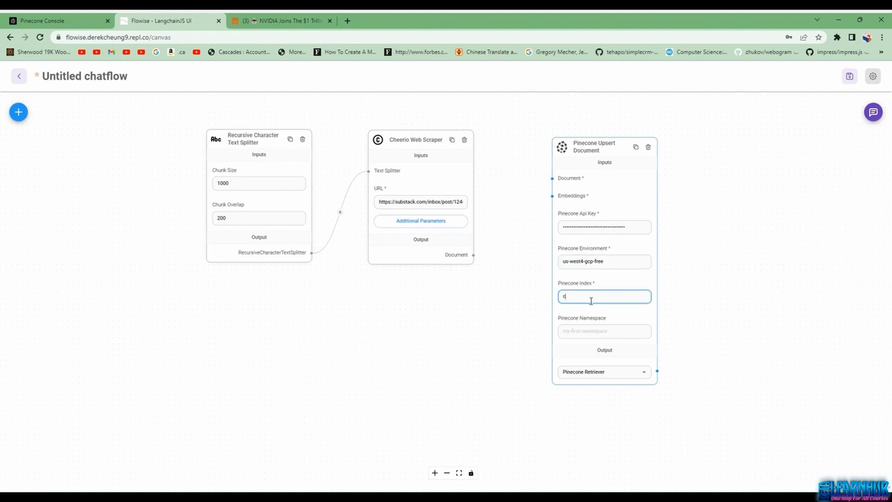
pyautogui.click(600, 329)
pyautogui.write('nvda')
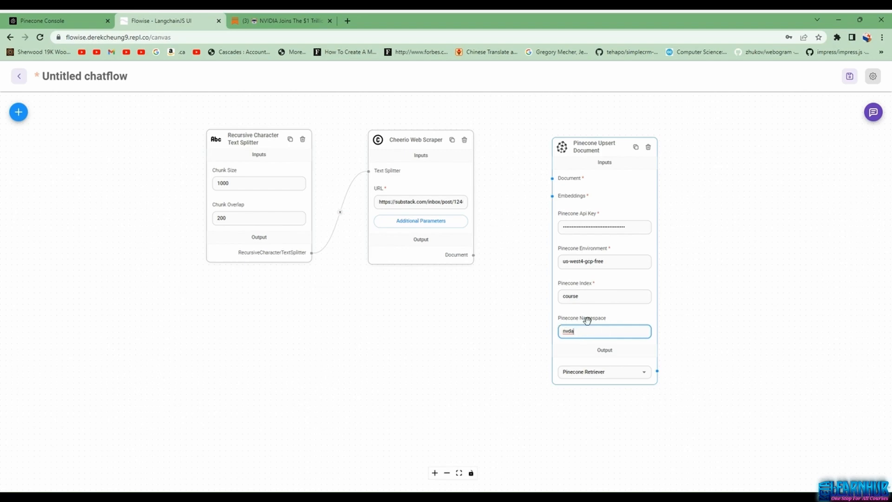
# Connect the web scraper's Document output to the Pinecone node's Document input and move the Pinecone node further right.
pyautogui.click(525, 219)
pyautogui.moveTo(473, 255); pyautogui.dragTo(552, 178)
pyautogui.moveTo(599, 143); pyautogui.dragTo(647, 144)
# Search the nodes for "emb" and add an OpenAI Embeddings node above the gap between the scraper and the Pinecone node.
pyautogui.moveTo(539, 271); pyautogui.dragTo(507, 369)
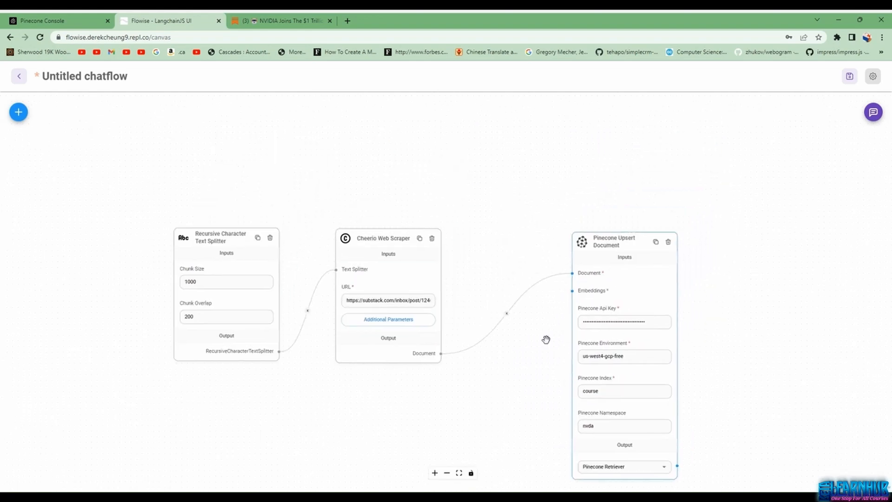
pyautogui.click(18, 118)
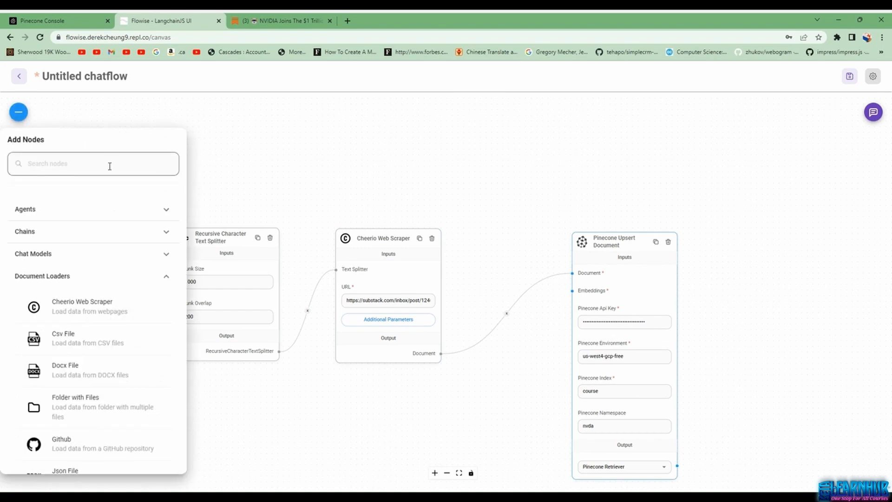
pyautogui.click(110, 166)
pyautogui.write('emb')
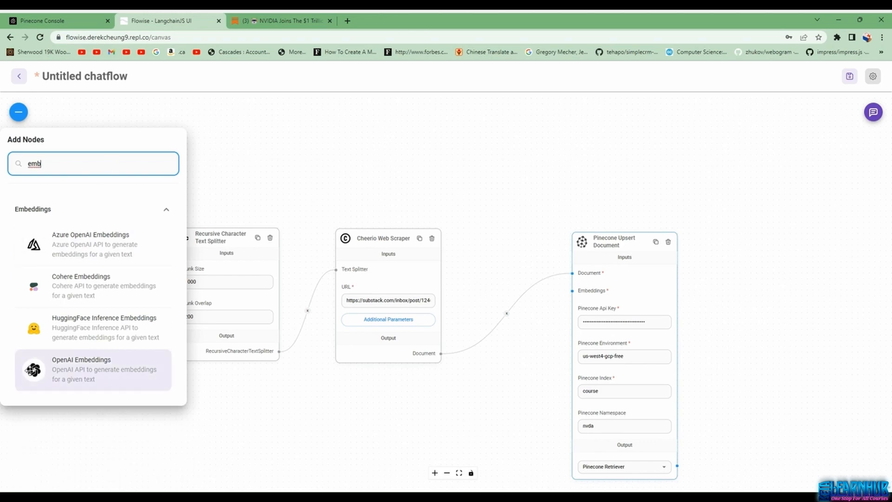
pyautogui.moveTo(32, 369); pyautogui.dragTo(512, 141)
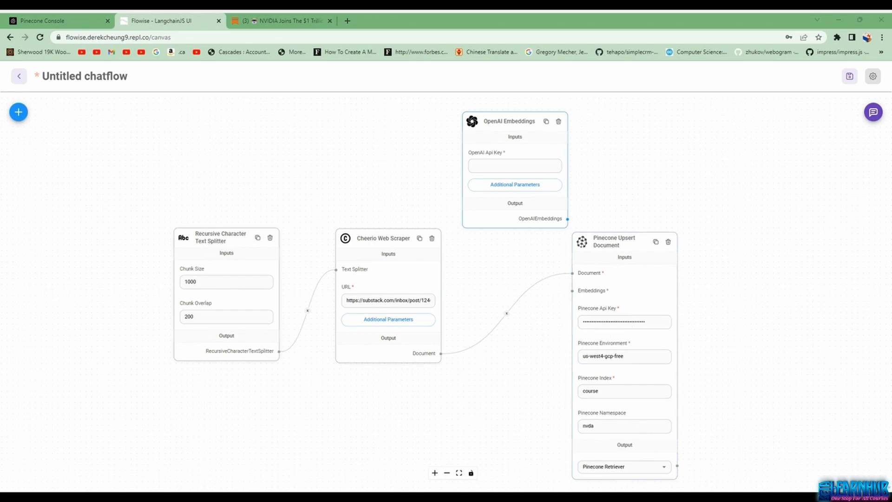
# Paste the OpenAI API key into the OpenAI Embeddings node and connect its output to the Pinecone node's Embeddings input.
pyautogui.click(494, 166)
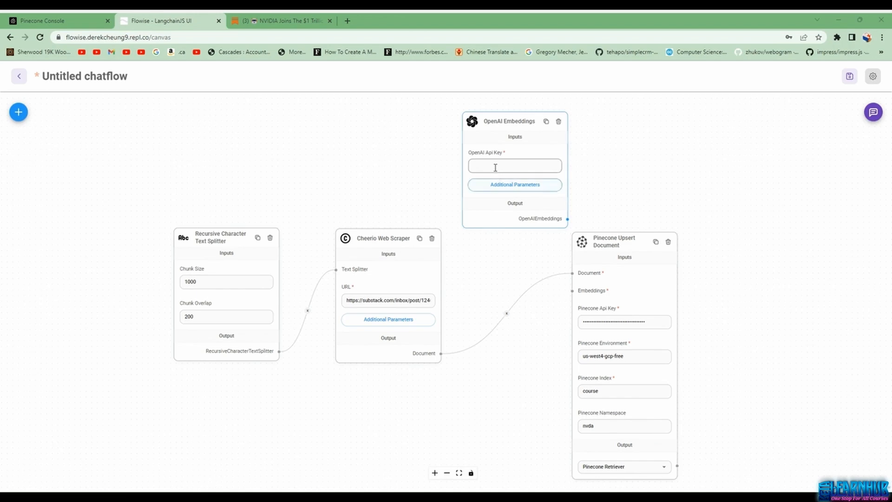
pyautogui.hotkey('ctrl', 'v')
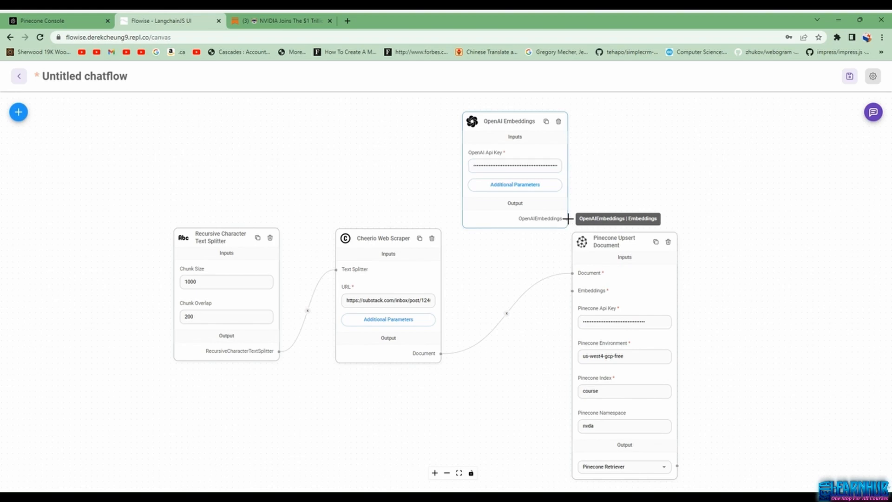
pyautogui.moveTo(568, 219); pyautogui.dragTo(568, 292)
pyautogui.moveTo(762, 256); pyautogui.dragTo(661, 215)
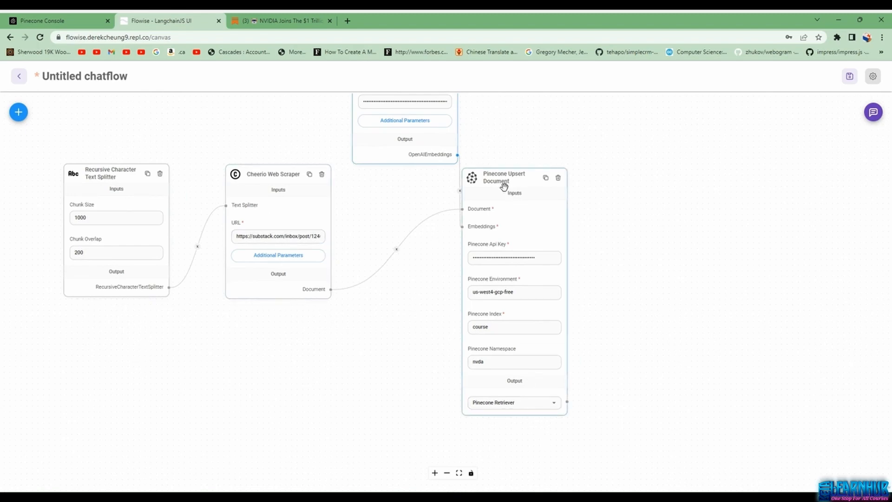
pyautogui.moveTo(515, 180); pyautogui.dragTo(532, 175)
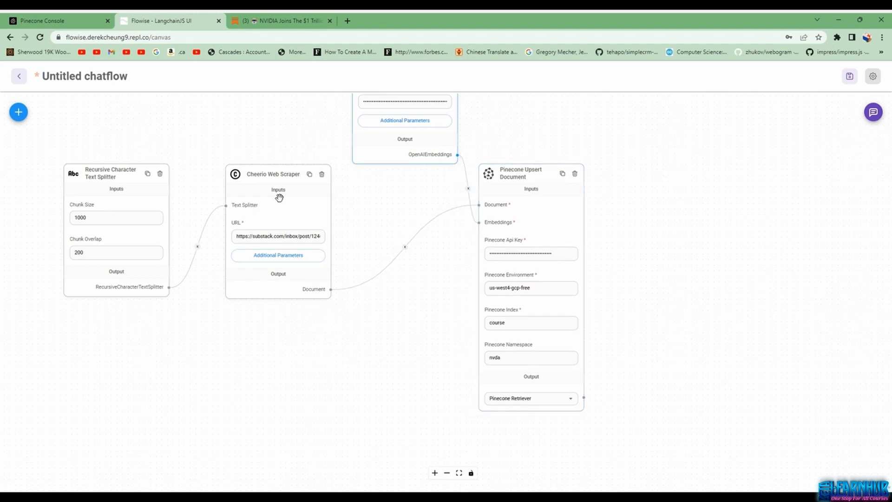
# Add a Conversational Retrieval QA Chain node beside the Pinecone node and connect the Pinecone Retriever output to its Vector Store Retriever input.
pyautogui.click(18, 112)
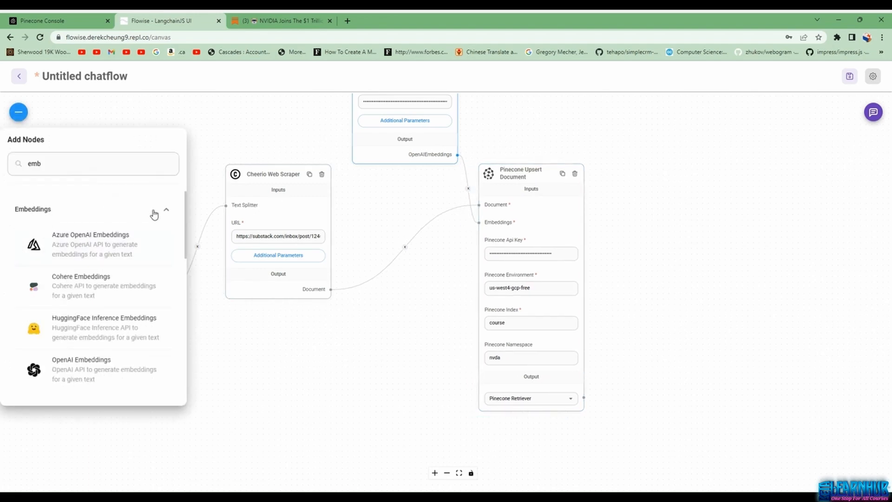
pyautogui.click(166, 211)
pyautogui.click(46, 157)
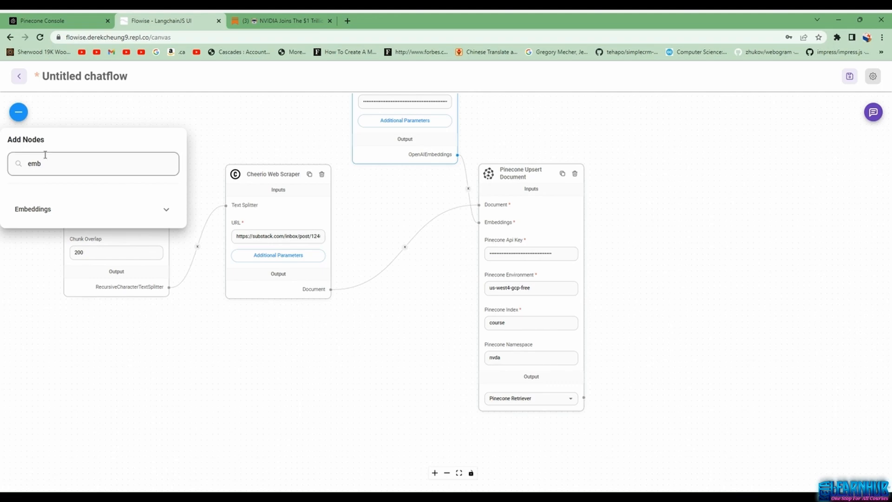
pyautogui.press('BackSpace')
pyautogui.press('BackSpace')
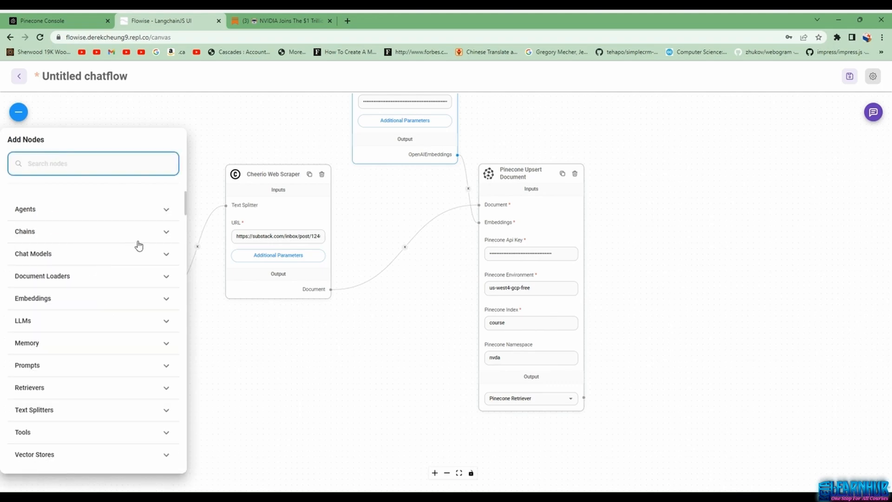
pyautogui.click(166, 233)
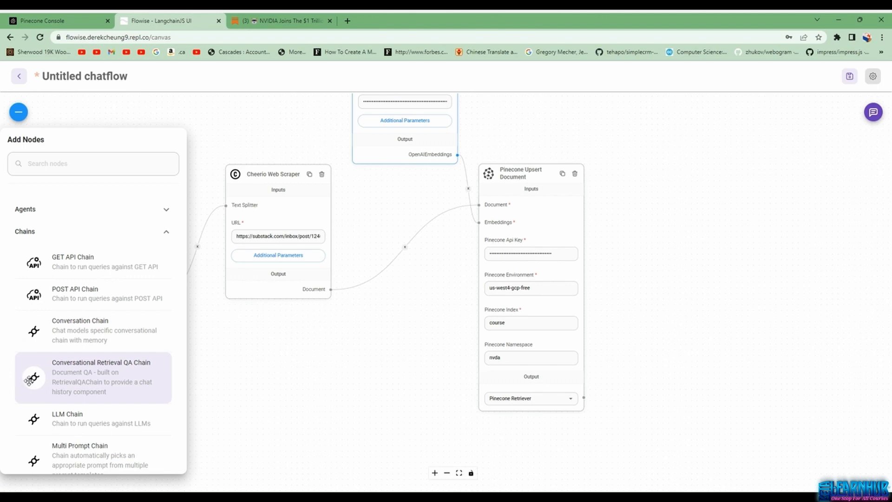
pyautogui.moveTo(28, 380); pyautogui.dragTo(743, 245)
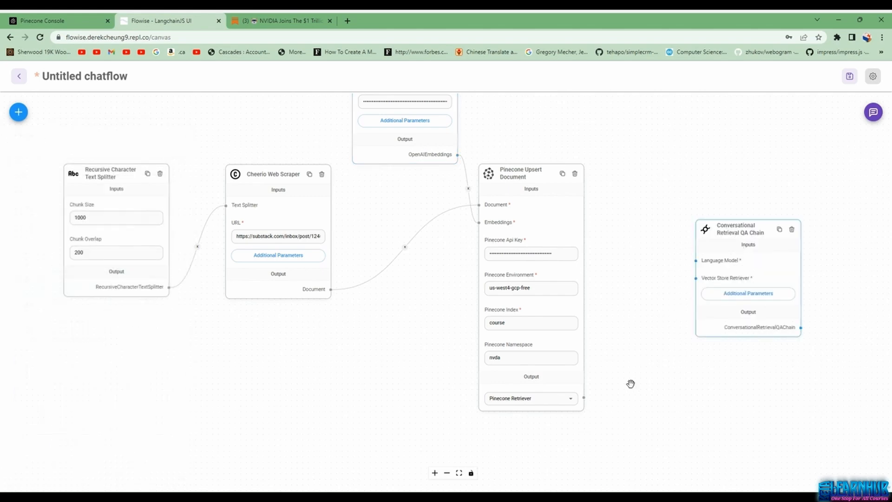
pyautogui.moveTo(583, 397); pyautogui.dragTo(696, 277)
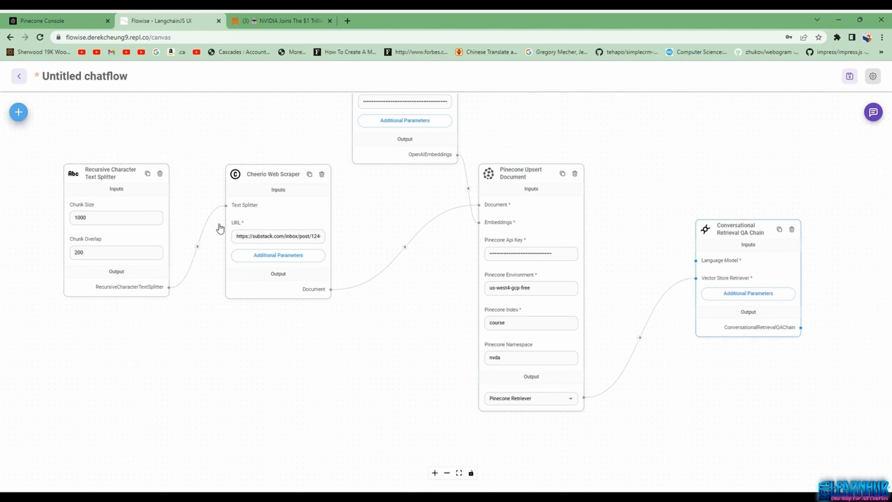
# Search the nodes for "Open" and add a ChatOpenAI node above the gap between the Pinecone node and the QA chain.
pyautogui.click(18, 112)
pyautogui.click(78, 167)
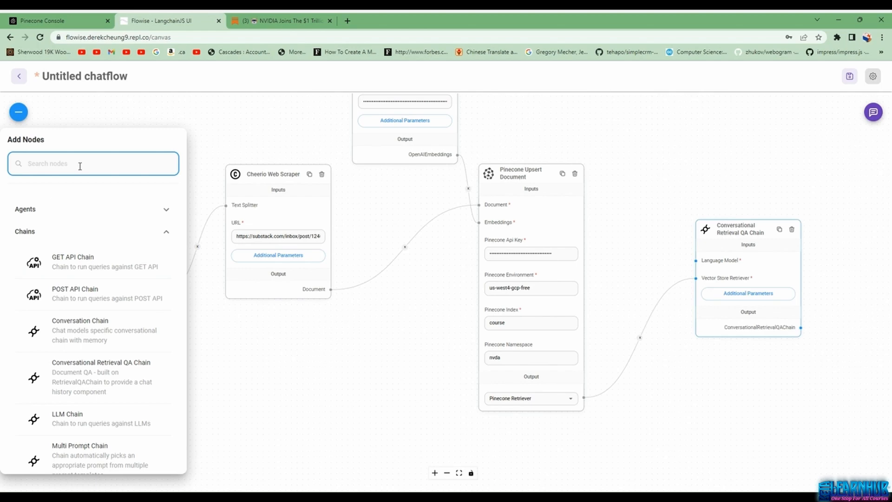
pyautogui.write('Open')
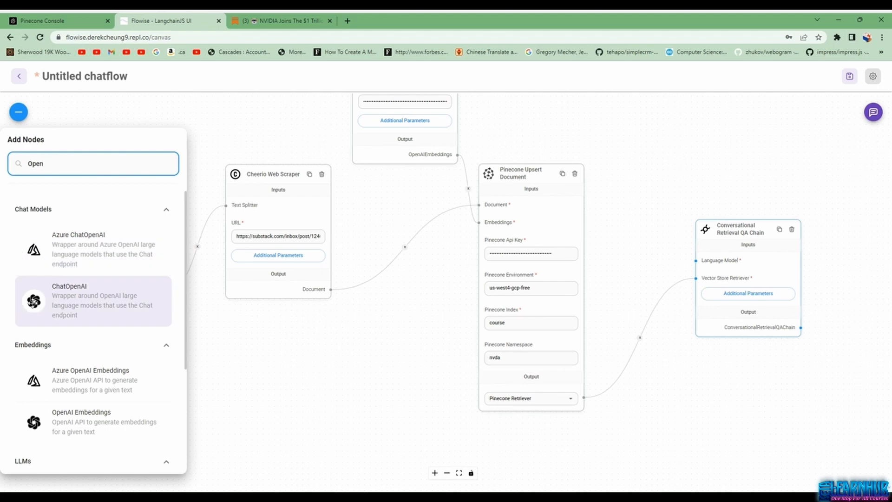
pyautogui.moveTo(33, 304); pyautogui.dragTo(635, 124)
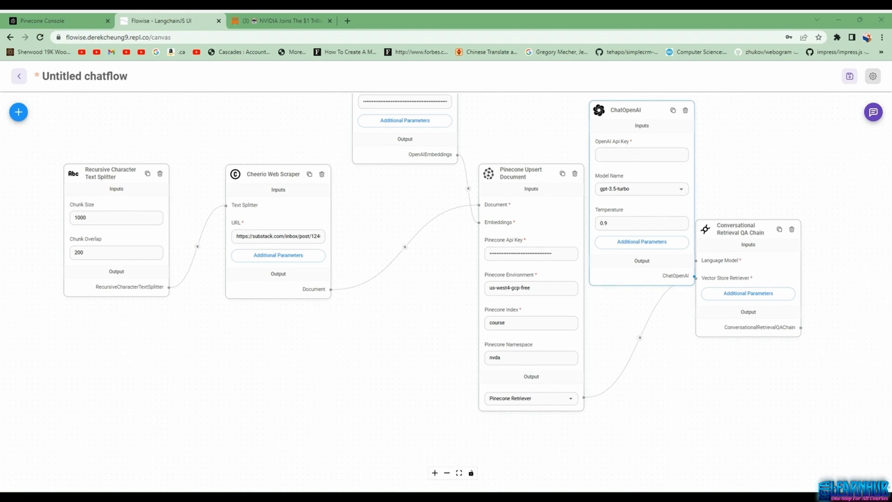
# Fill in the ChatOpenAI node's OpenAI API key, move the QA chain further right and connect ChatOpenAI to its Language Model input.
pyautogui.click(622, 155)
pyautogui.click(722, 207)
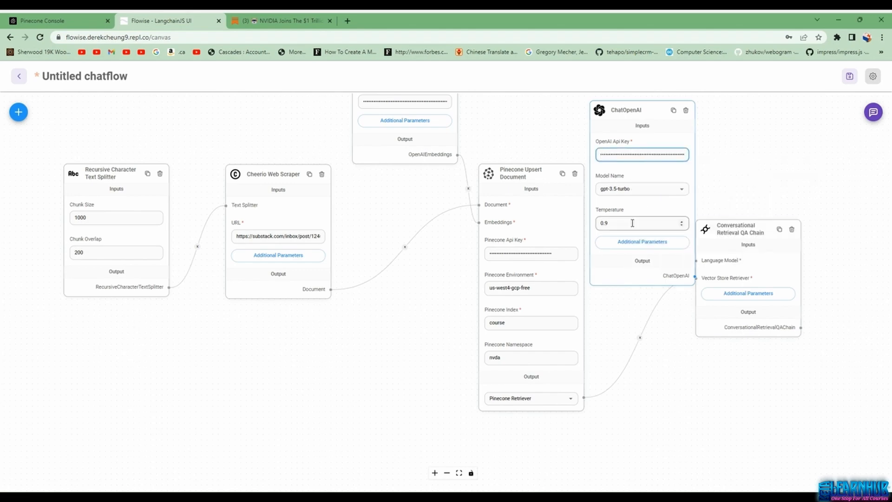
pyautogui.moveTo(722, 241); pyautogui.dragTo(784, 248)
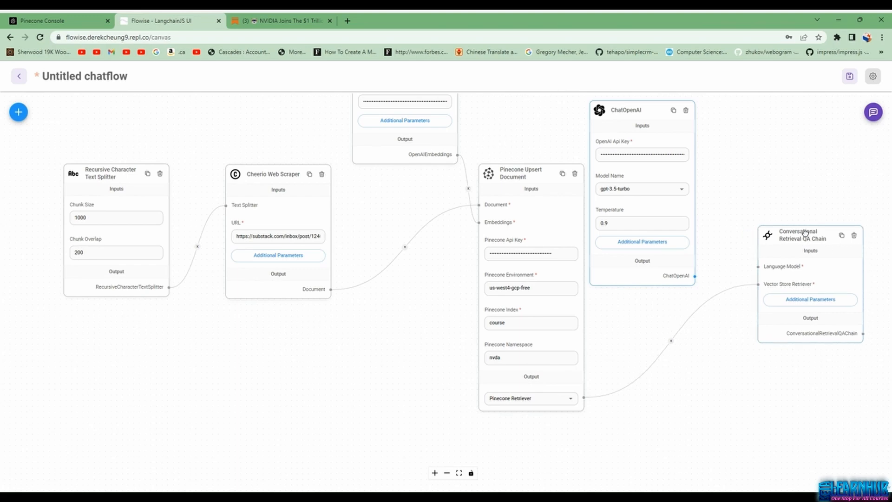
pyautogui.moveTo(695, 275); pyautogui.dragTo(758, 266)
# Save the new chatflow under the name NVDA.
pyautogui.click(852, 82)
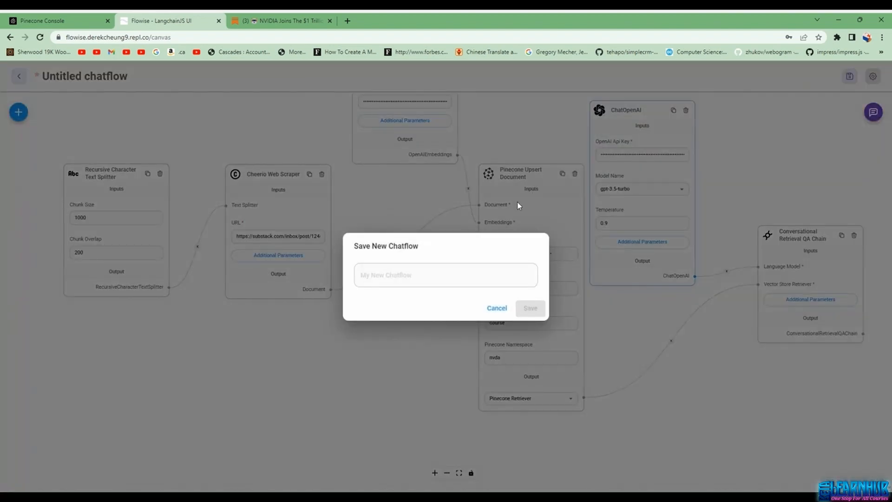
pyautogui.click(442, 273)
pyautogui.write('NVDA')
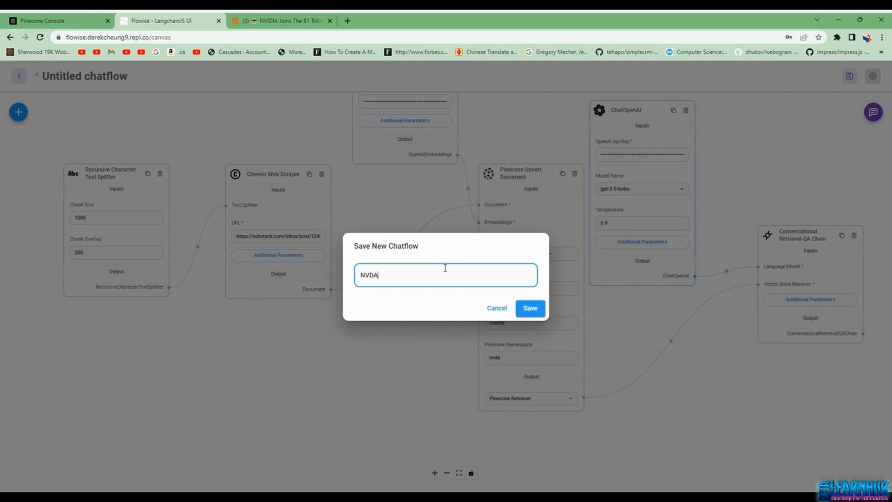
pyautogui.click(530, 308)
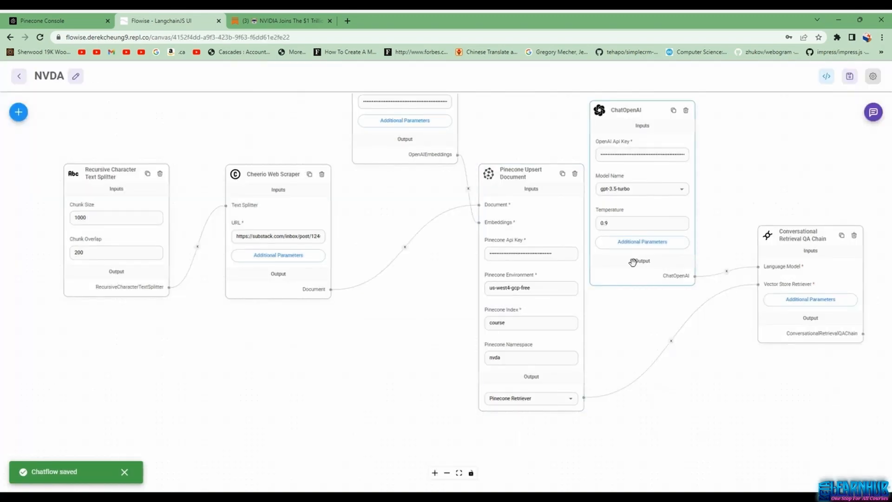
# Open the chat window and move the Pinecone Upsert Document node slightly up and left.
pyautogui.click(873, 113)
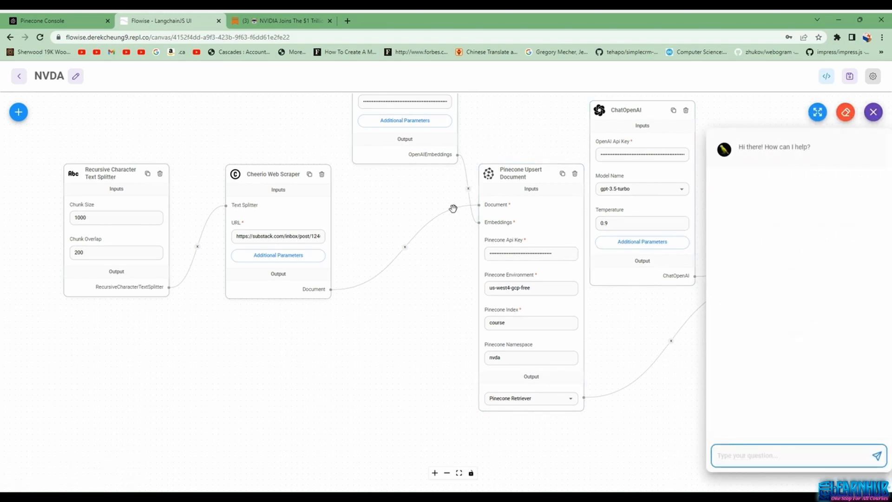
pyautogui.moveTo(453, 207); pyautogui.dragTo(344, 263)
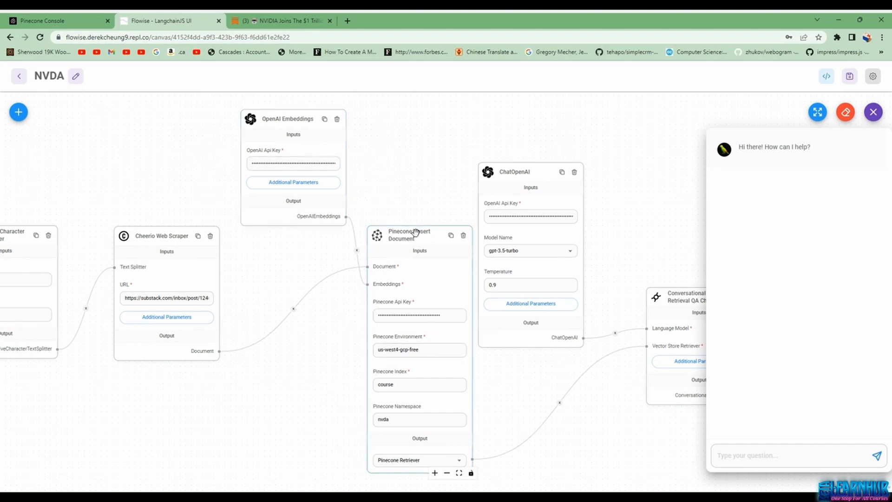
pyautogui.moveTo(415, 232); pyautogui.dragTo(400, 215)
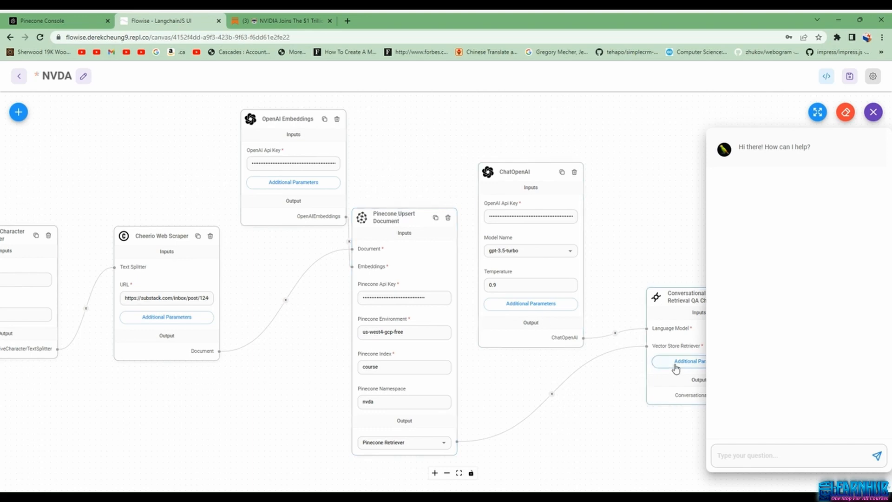
# Switch to the NVIDIA article on Substack and find its key quotes from the earnings call.
pyautogui.click(287, 22)
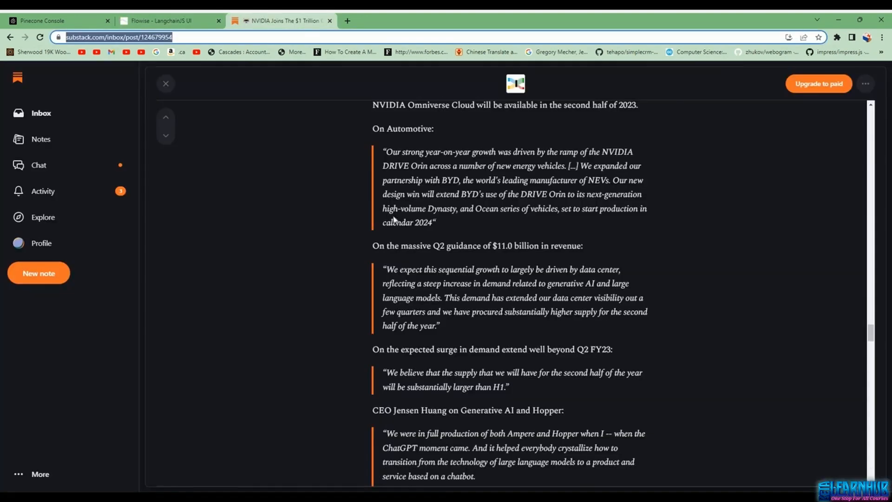
pyautogui.scroll(-1, 457, 228)
pyautogui.scroll(10, 457, 228)
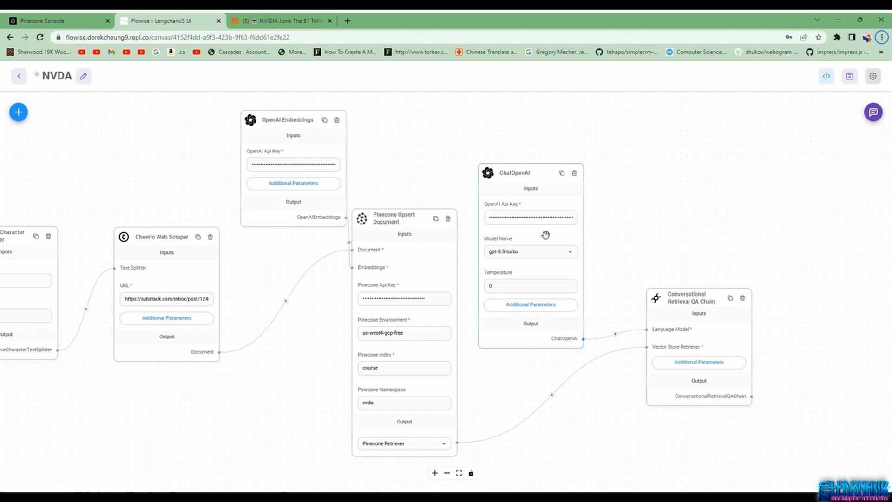
# Ask the chatflow "What did the CFO say" and compare the answer with the earnings call quotes in the Substack article.
pyautogui.click(873, 113)
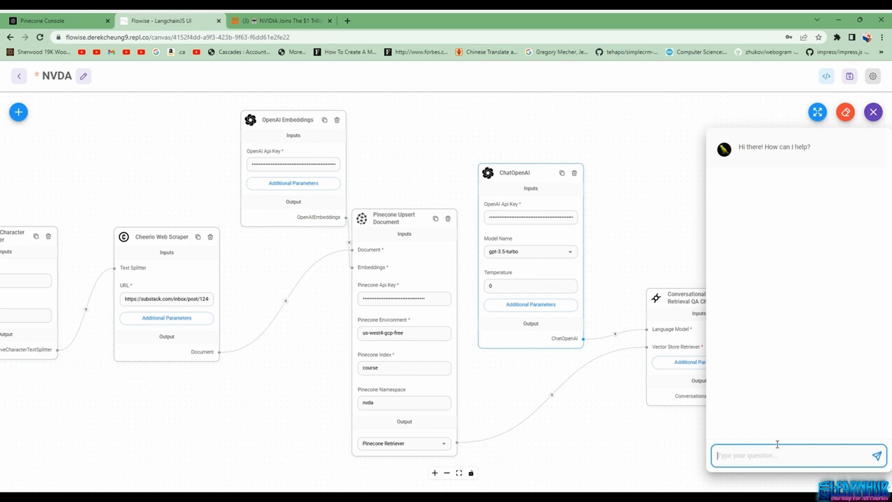
pyautogui.write('What did the CFO say')
pyautogui.click(877, 456)
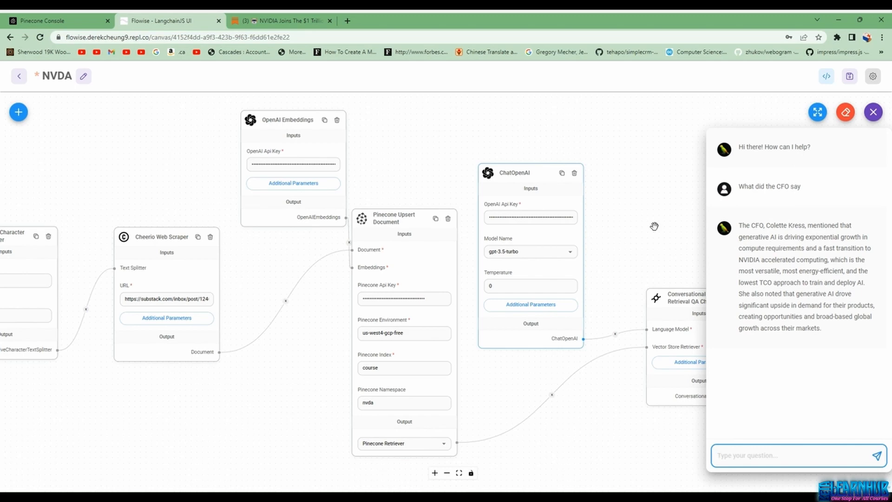
pyautogui.click(296, 22)
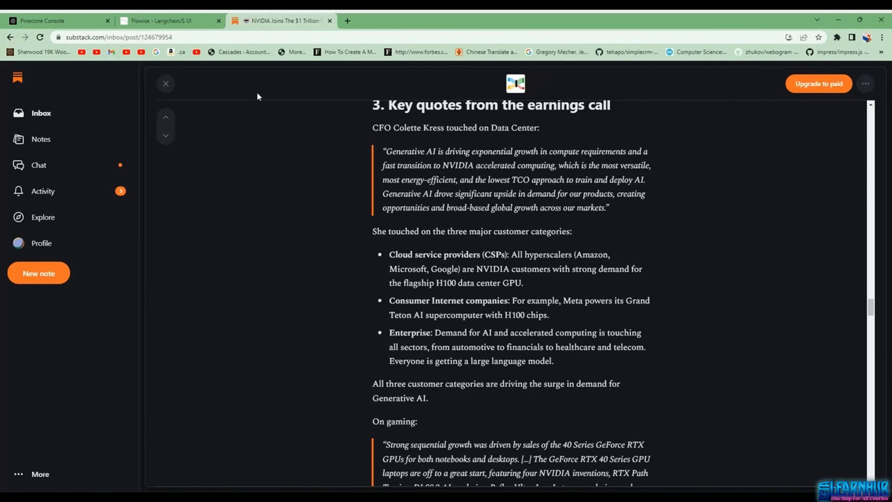
# Return to Flowise and ask the chatflow "what were some Recent product announcements".
pyautogui.click(160, 18)
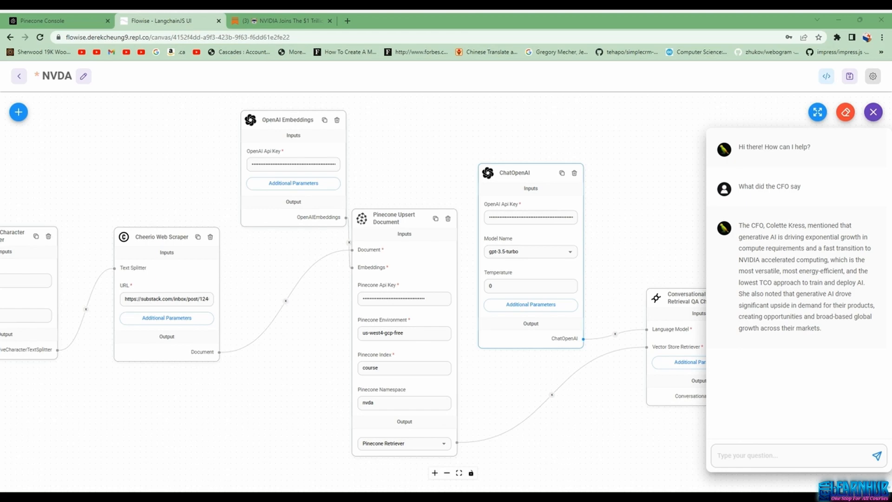
pyautogui.click(777, 446)
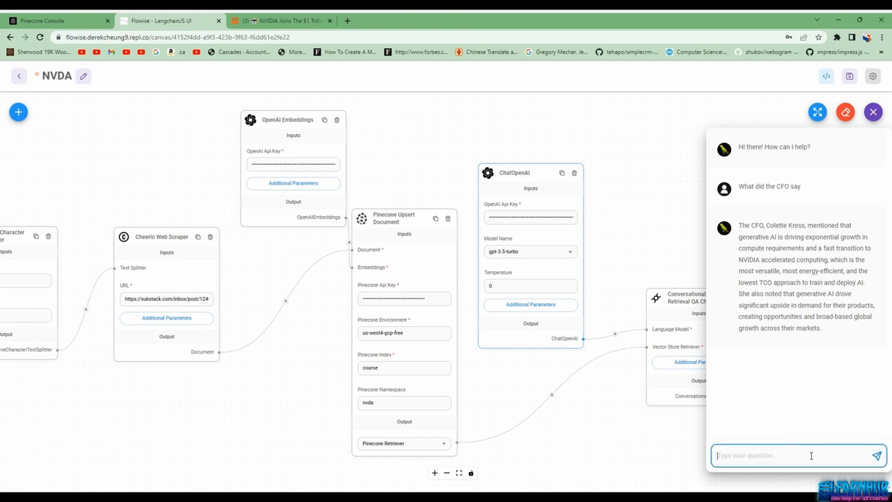
pyautogui.write('what were some Recent product announcements')
pyautogui.click(877, 456)
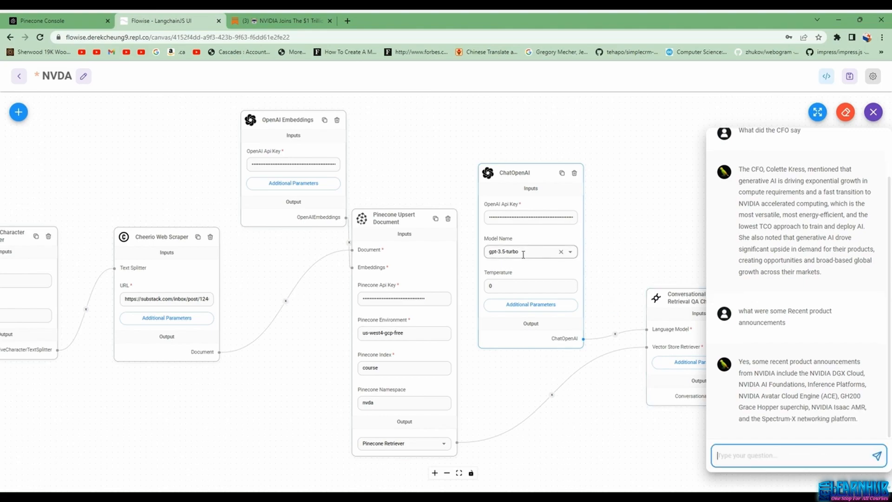
# Switch to the Substack article and check its section on NVIDIA's recent product announcements against the chatflow's answer.
pyautogui.click(277, 20)
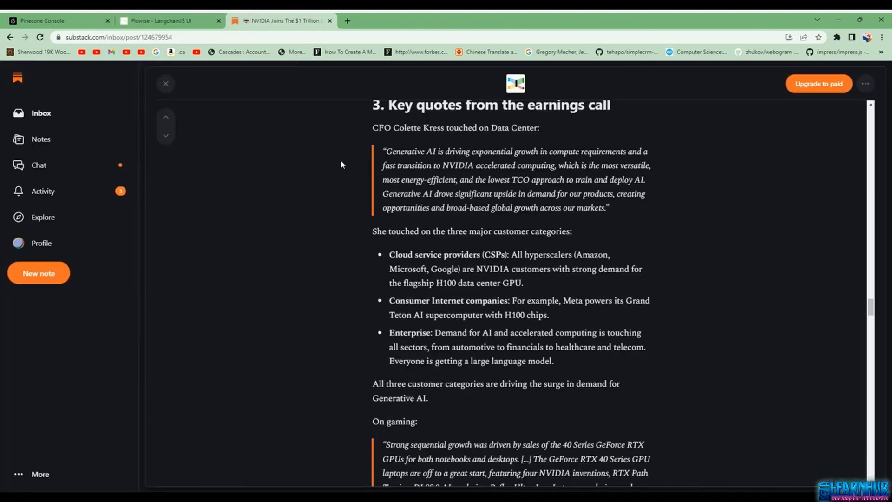
pyautogui.scroll(10, 356, 191)
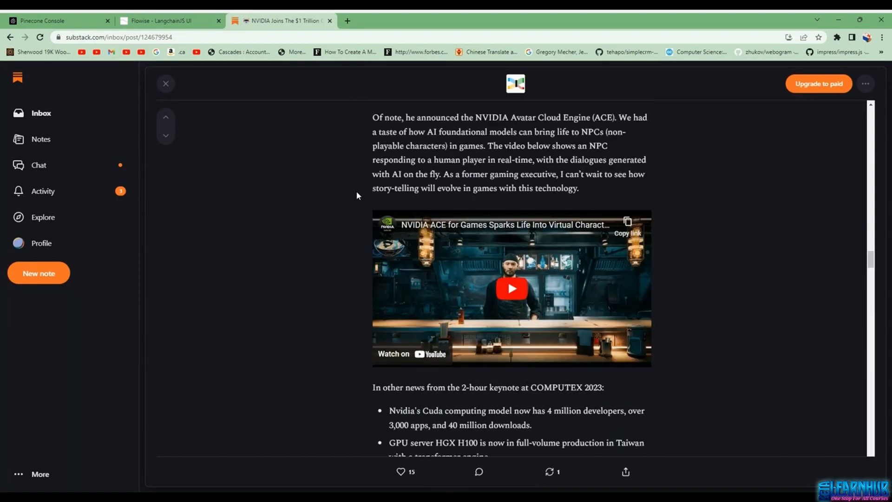
pyautogui.scroll(-2, 357, 196)
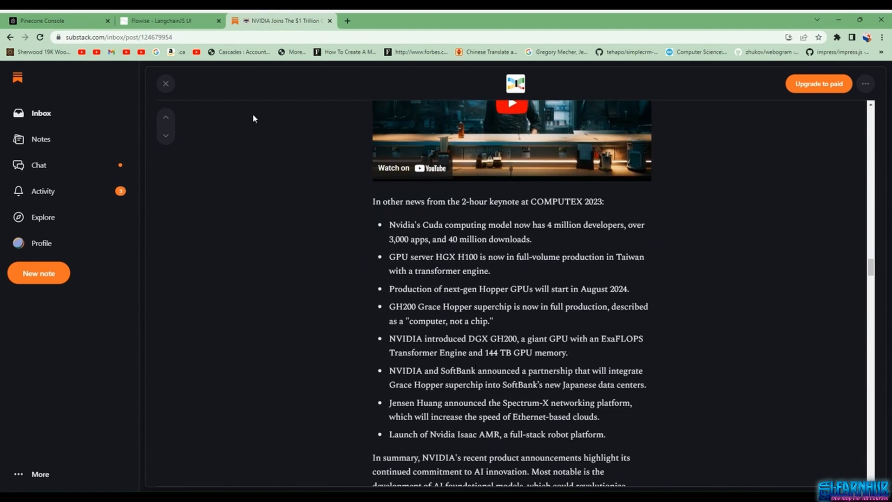
# Switch back to Flowise and ask the chatflow "what was said about the valuation".
pyautogui.click(169, 20)
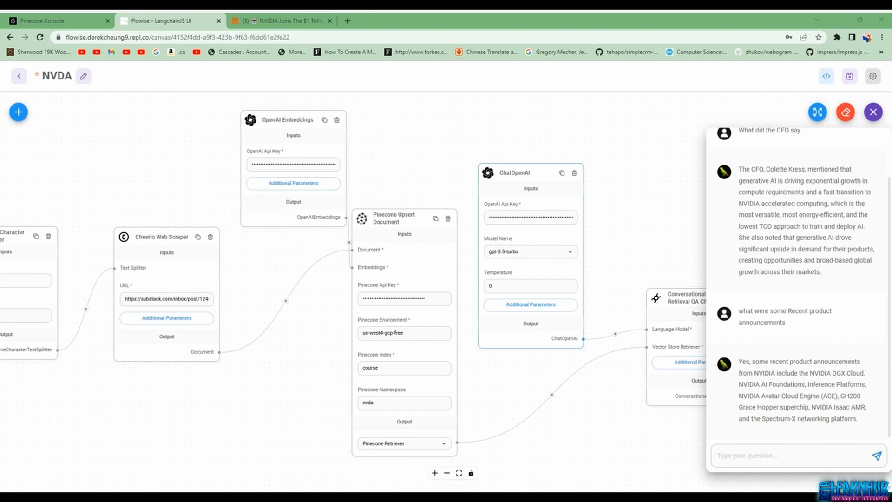
pyautogui.click(841, 450)
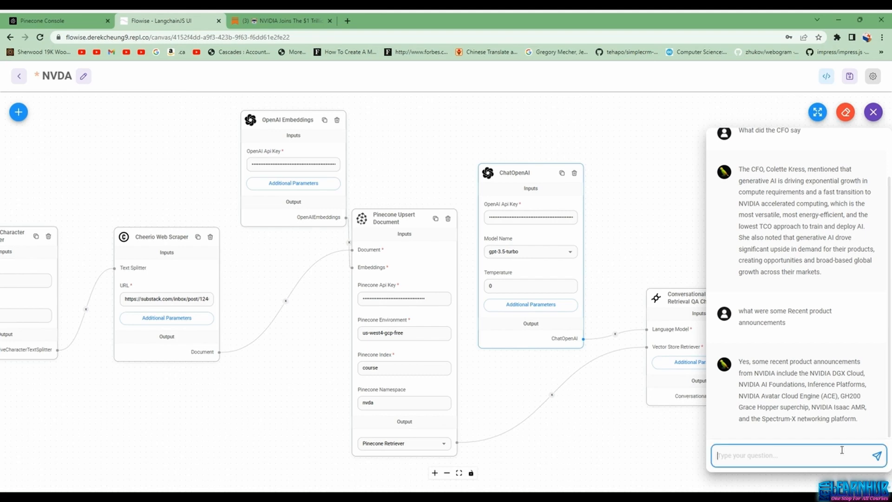
pyautogui.write('what was said about the valuation')
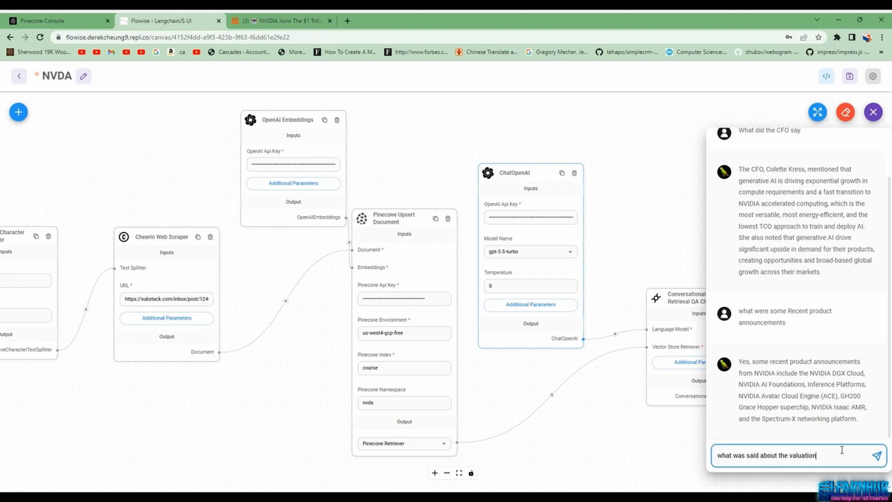
pyautogui.click(876, 460)
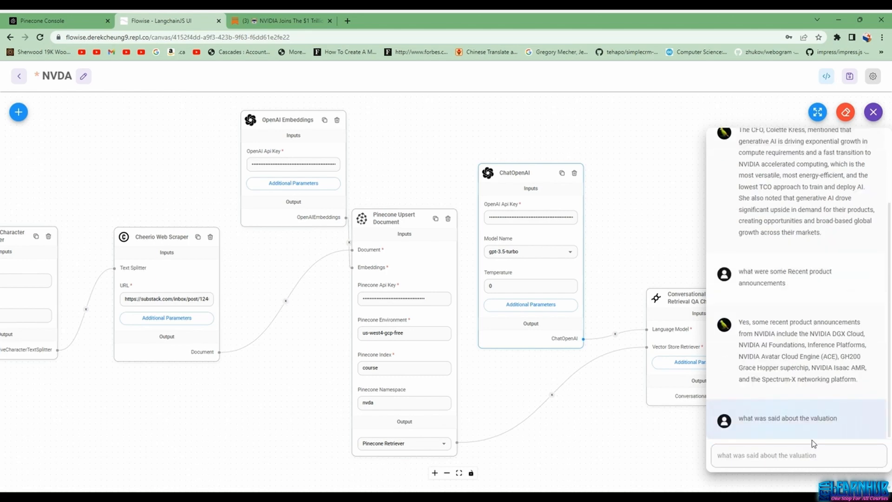